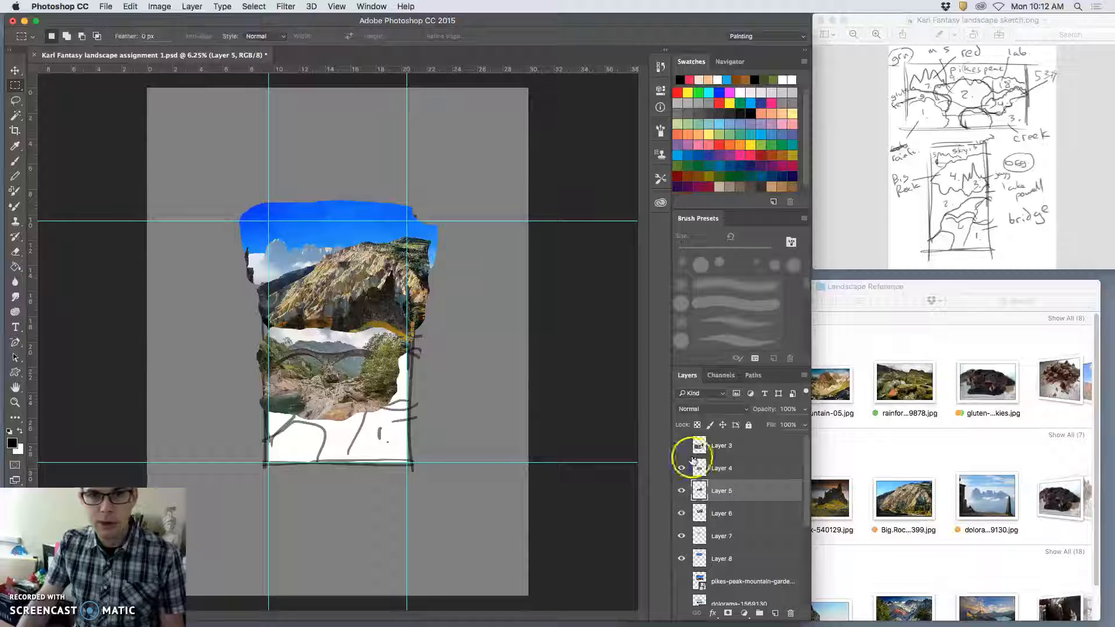
Toggle the visibility of Layers 4, 3 and 5 to identify which part of the landscape each one holds.
click(682, 468)
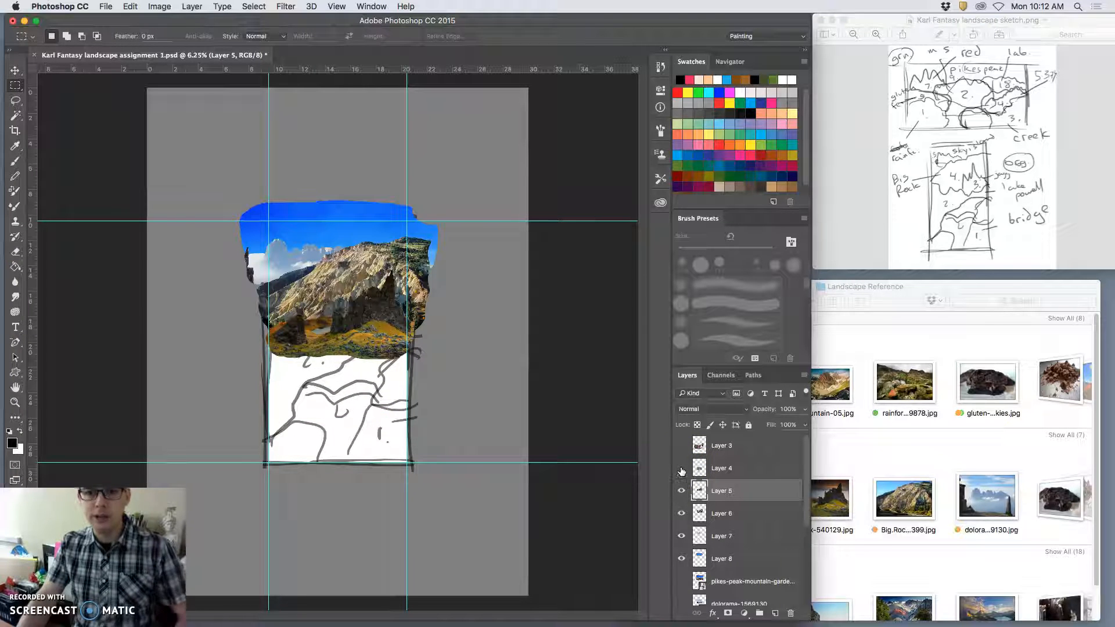
click(682, 468)
click(684, 446)
click(683, 446)
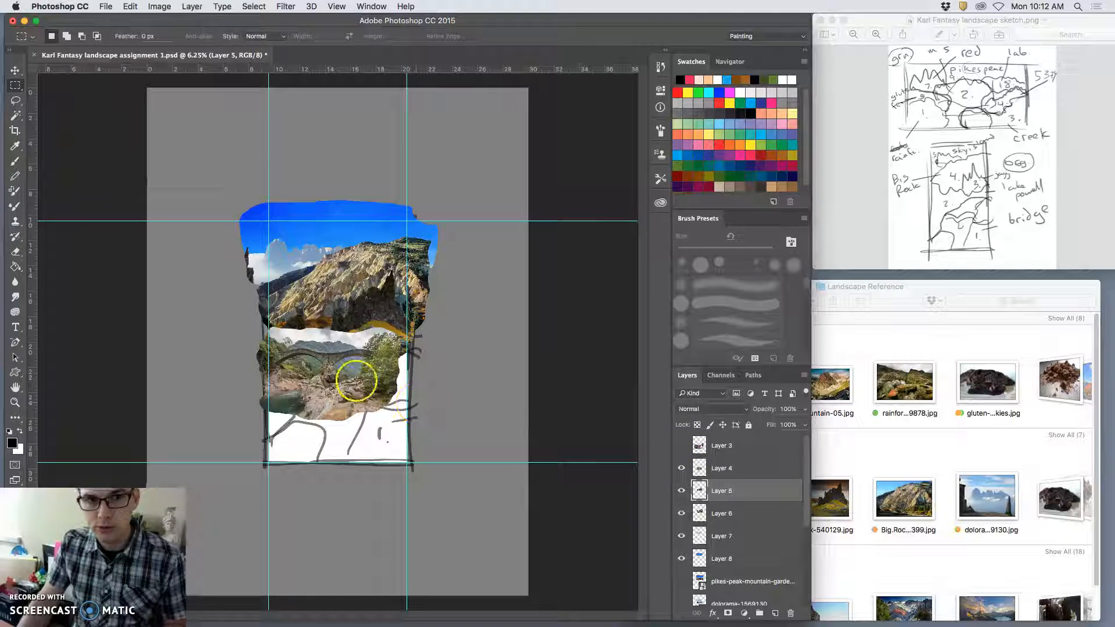
scroll(357, 381, up, 2)
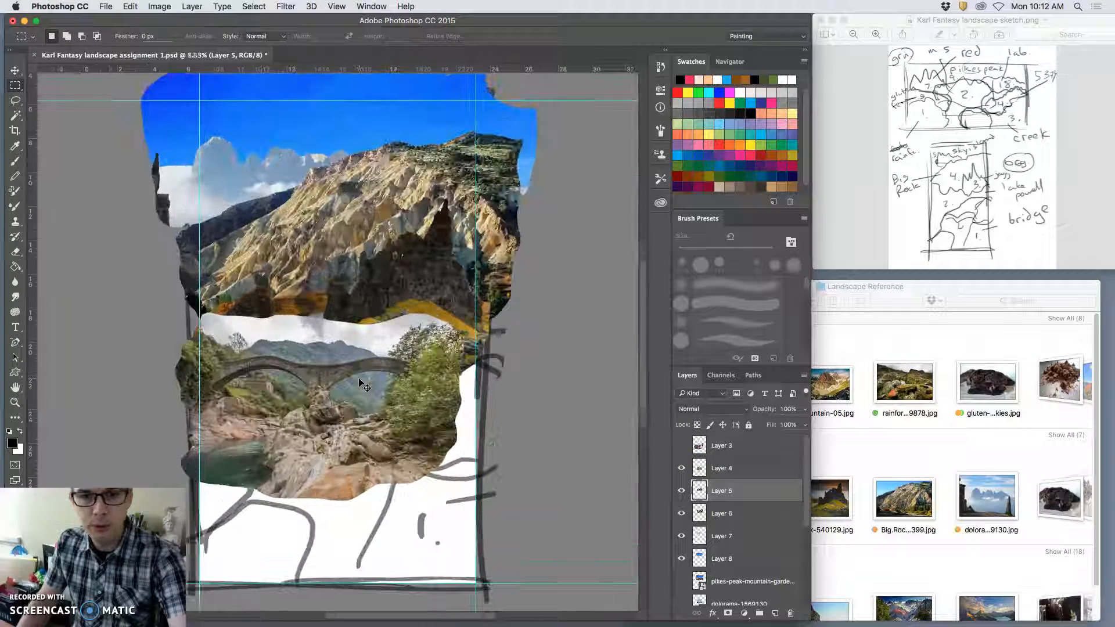
scroll(364, 386, up, 1)
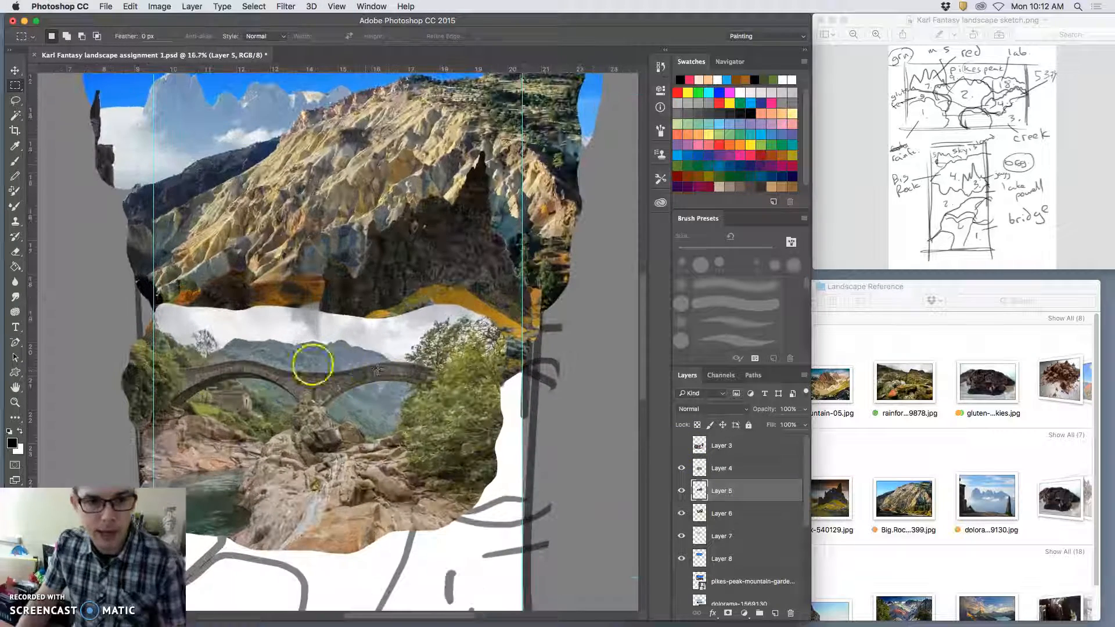
click(681, 491)
click(682, 491)
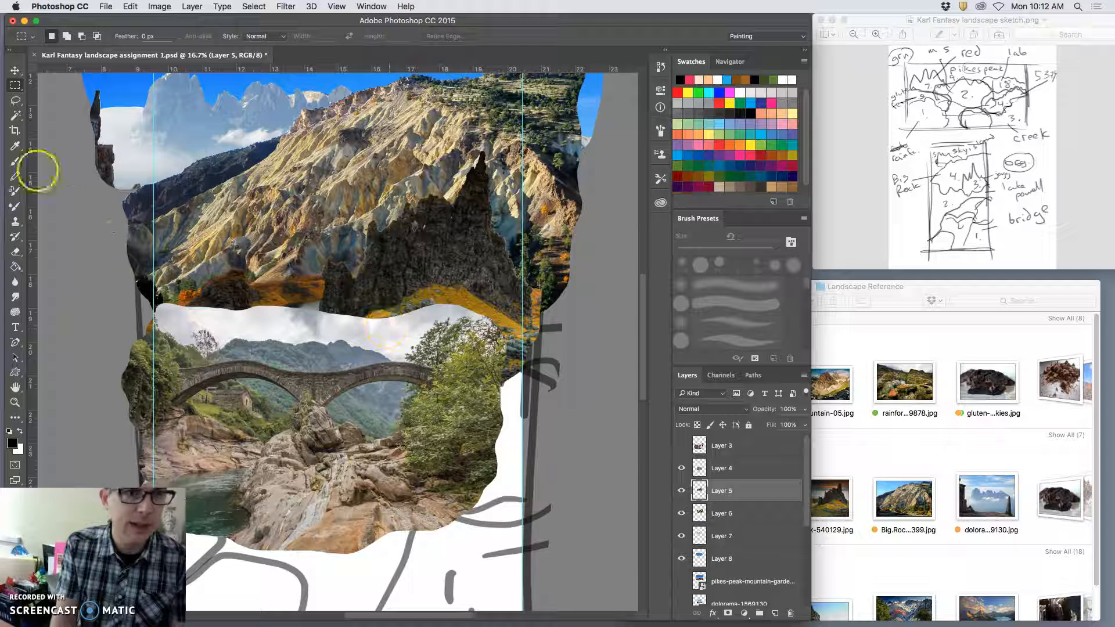
Set up the Magic Wand with a tolerance of 32 and Contiguous enabled.
click(15, 116)
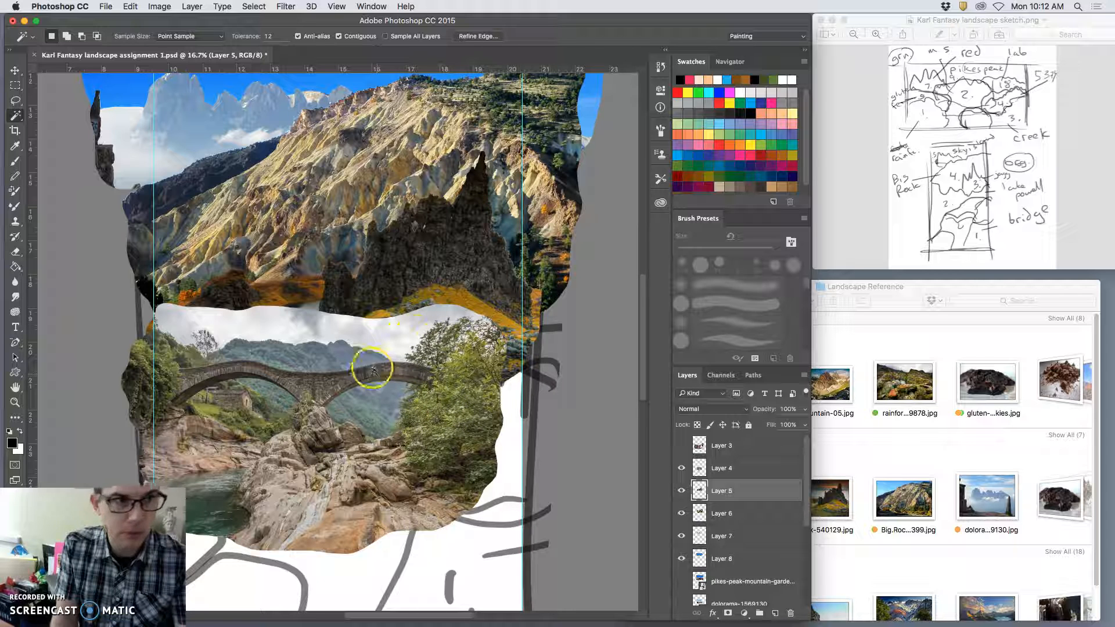
click(270, 37)
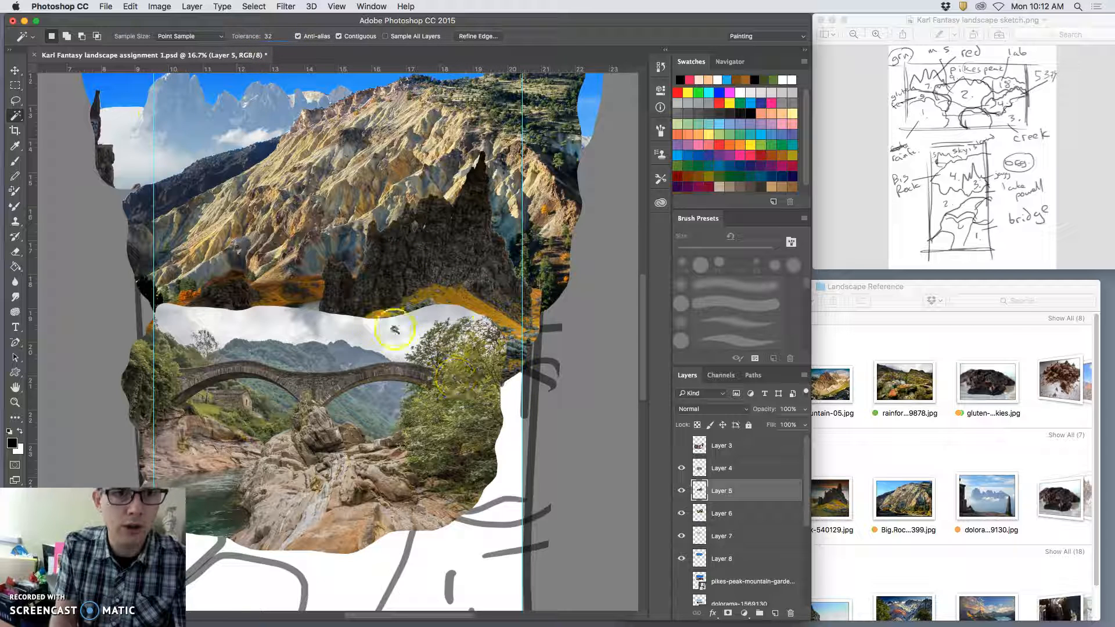
click(339, 37)
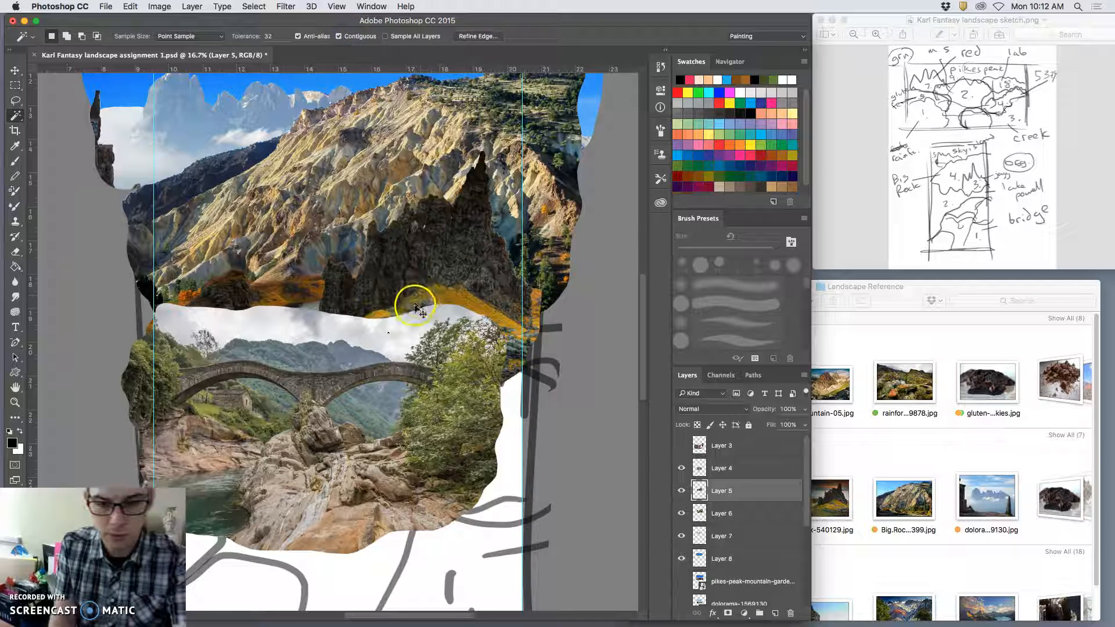
scroll(416, 319, up, 1)
click(413, 339)
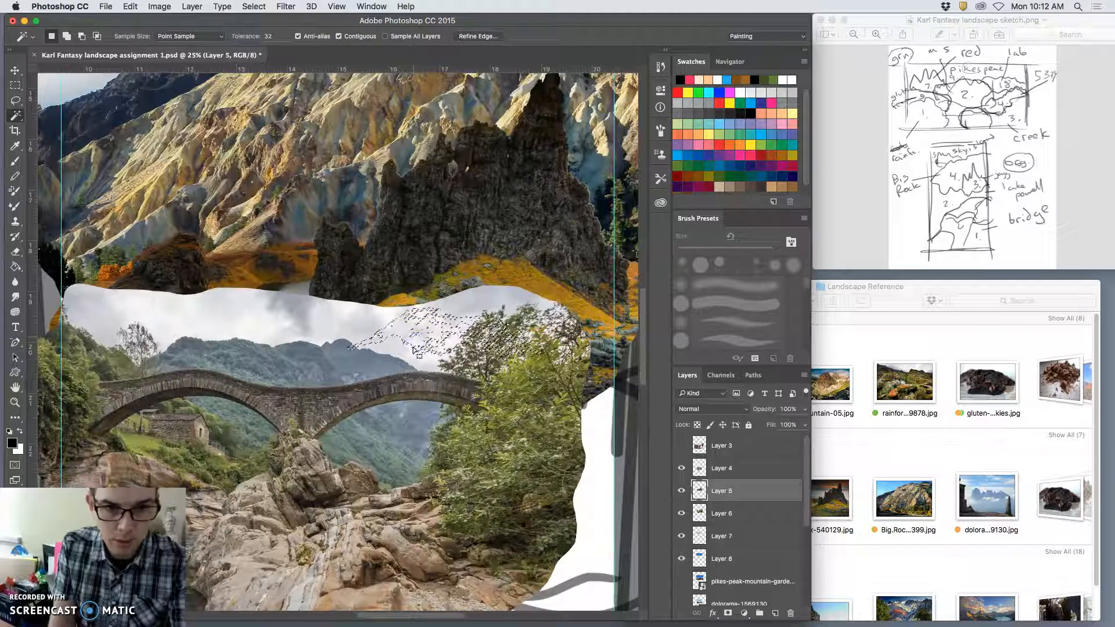
click(682, 488)
click(682, 488)
key(super+d)
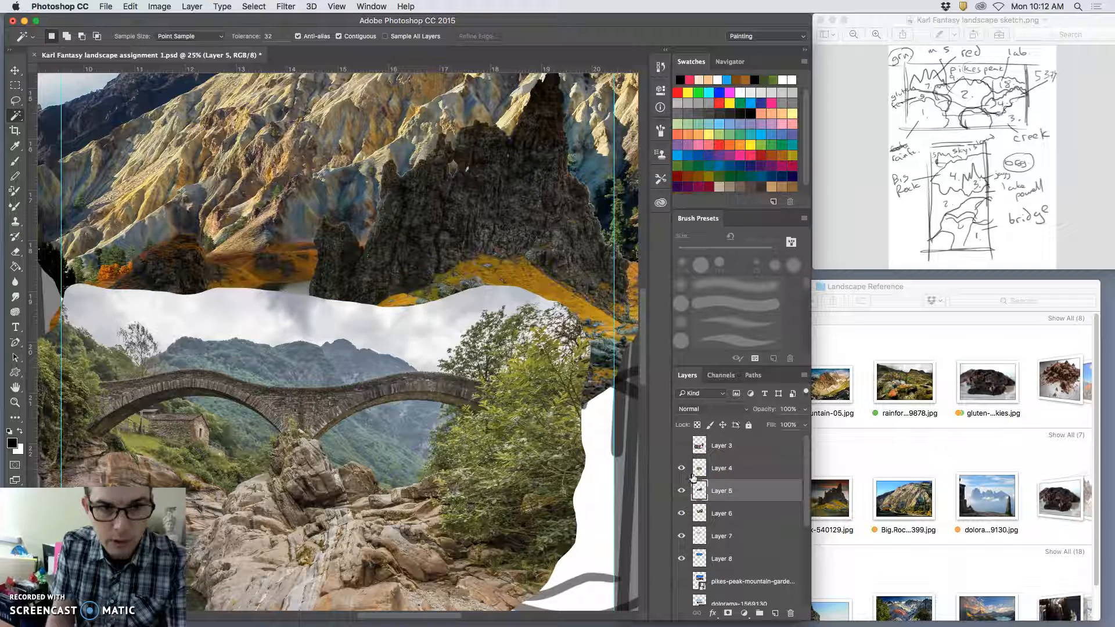
Select all patches of cloudy sky above the bridge on Layer 4 with the Magic Wand, delete them and clear the selection.
click(740, 468)
click(682, 469)
click(682, 470)
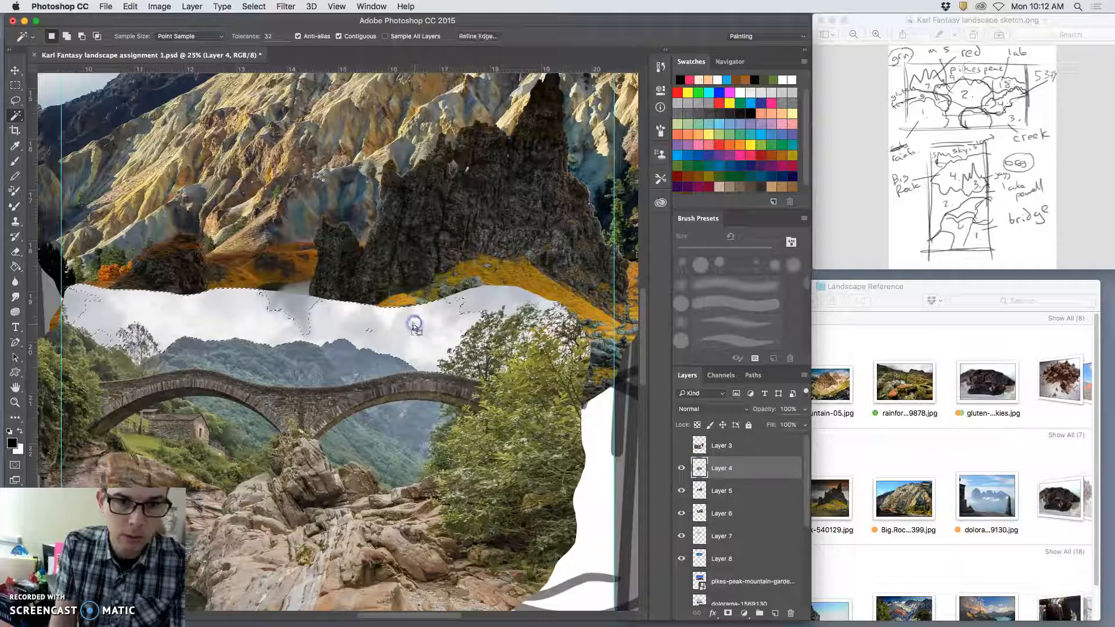
shift+click(311, 310)
shift+click(323, 329)
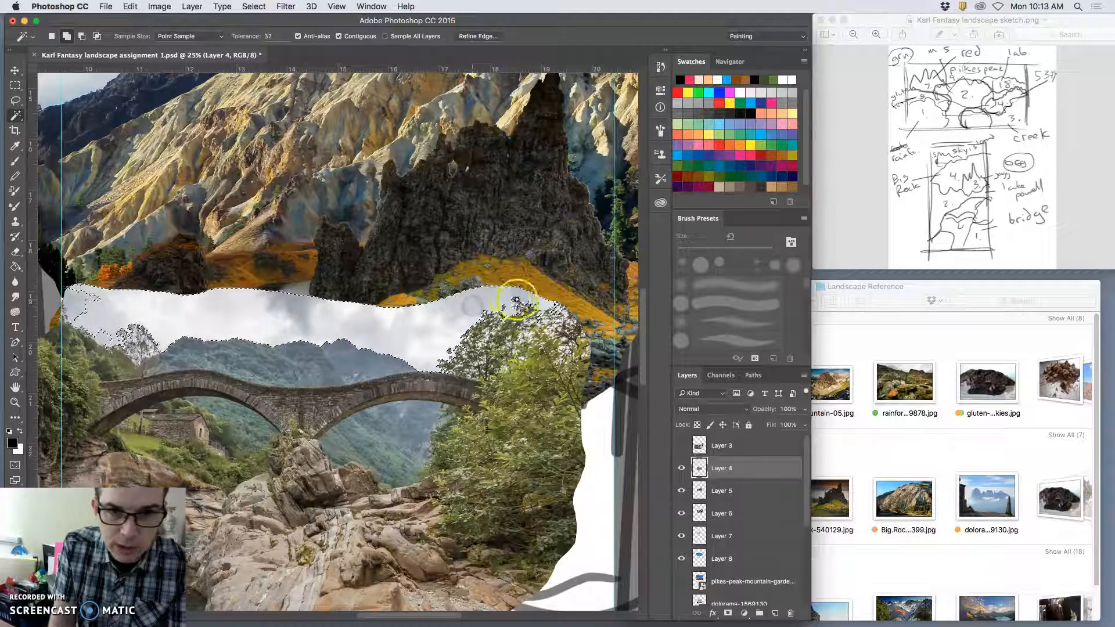
shift+click(506, 306)
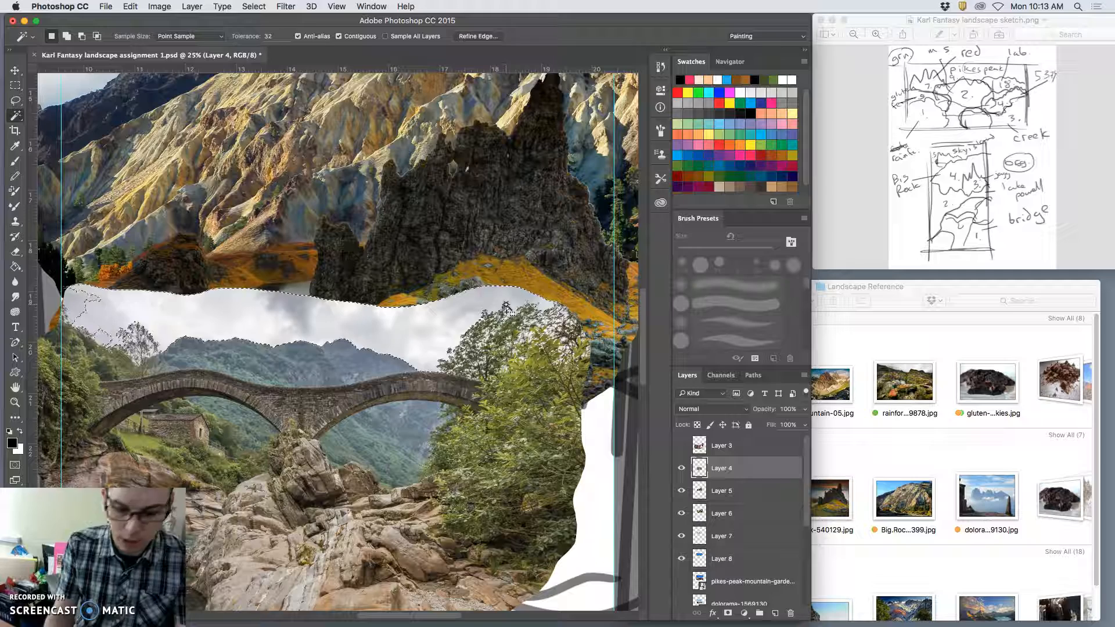
shift+click(105, 327)
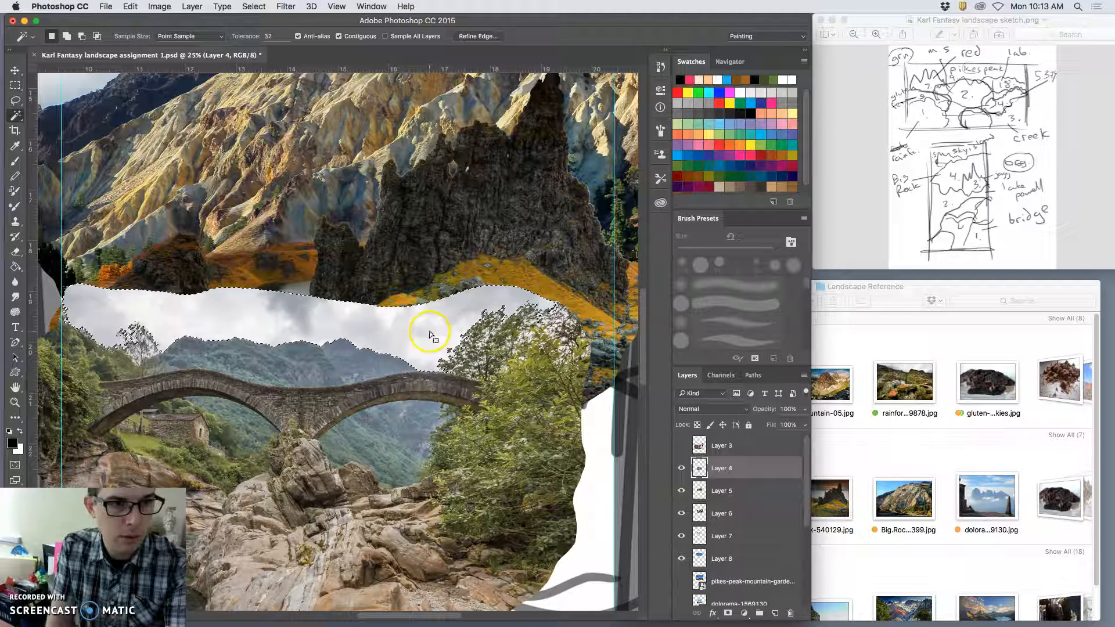
key(Delete)
key(super+d)
Inspect the cut-out edge along the hills and the tree branches by the bridge for leftover sky.
drag(356, 361, 451, 331)
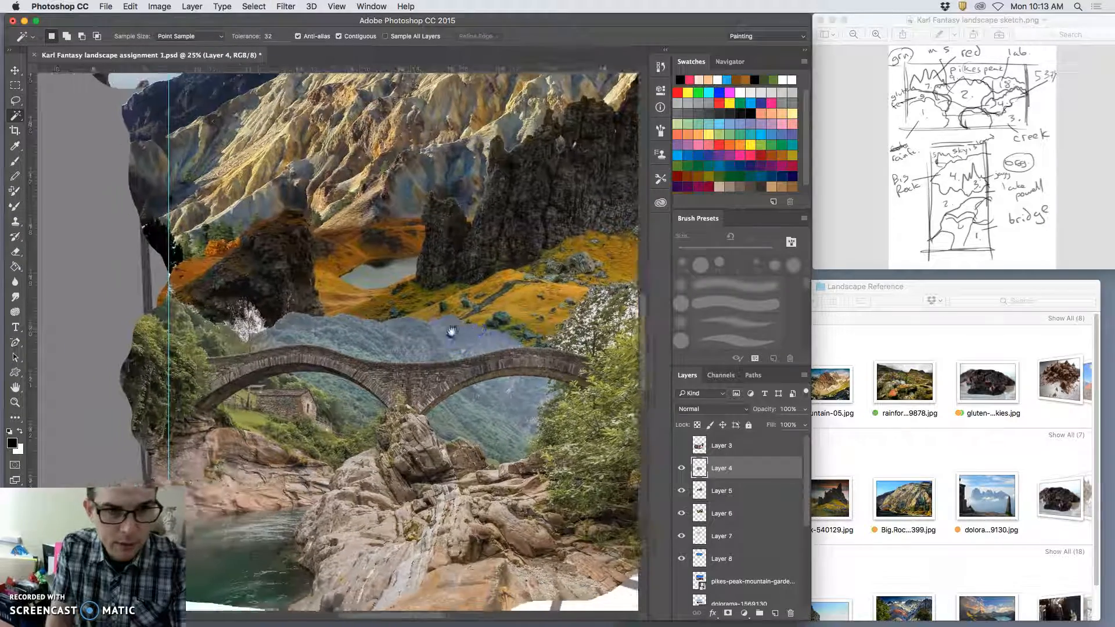
key(super+plus)
key(super+plus)
key(super+plus)
key(super+plus)
key(super+plus)
key(super+plus)
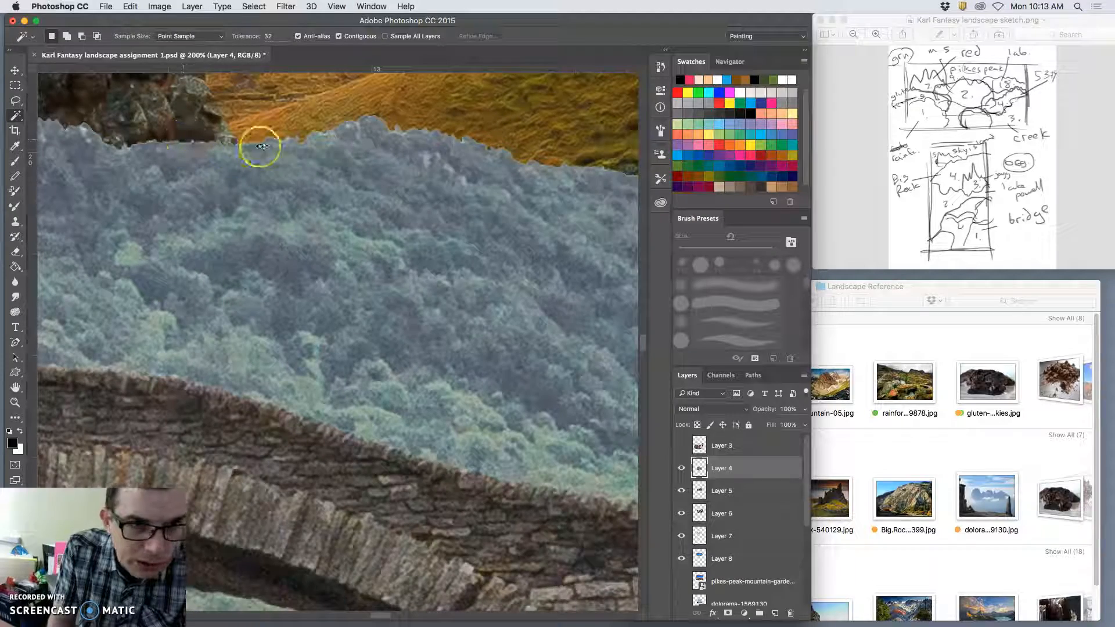
key(super+minus)
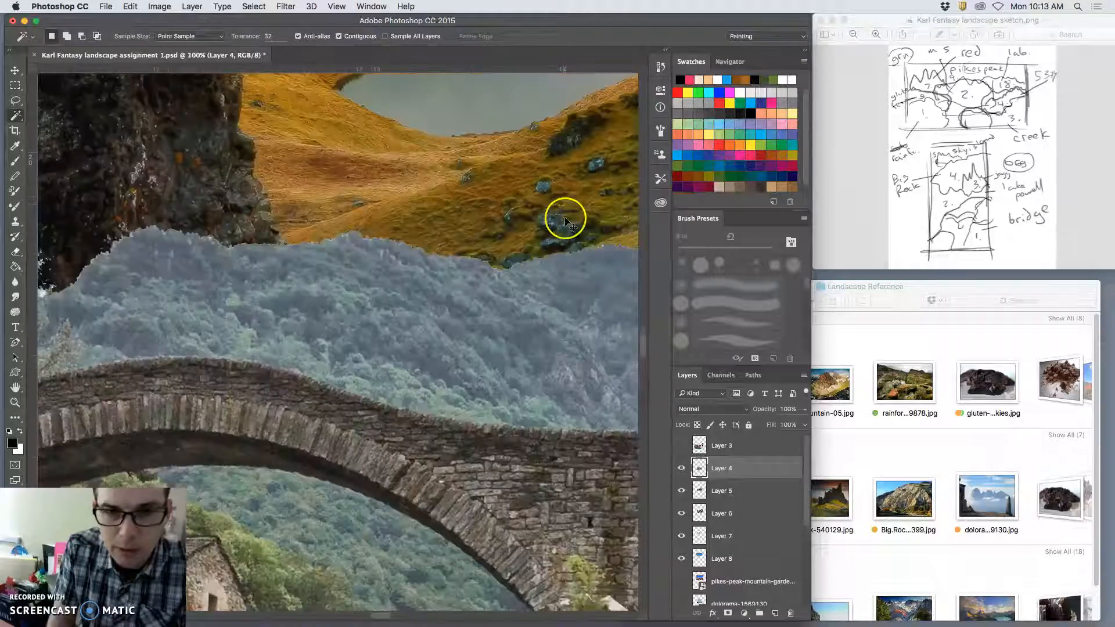
drag(561, 200, 266, 210)
drag(543, 242, 224, 239)
drag(442, 216, 298, 251)
drag(496, 181, 497, 191)
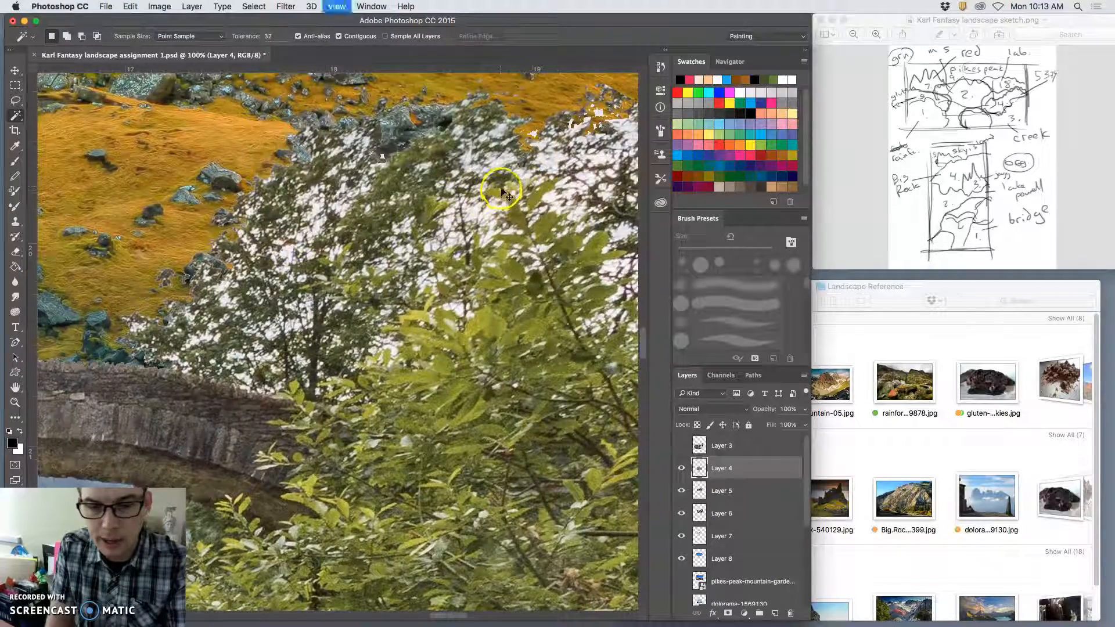
Select the white sky remnants between the tree branches with Contiguous turned off, and check where else the selection reaches.
key(super+minus)
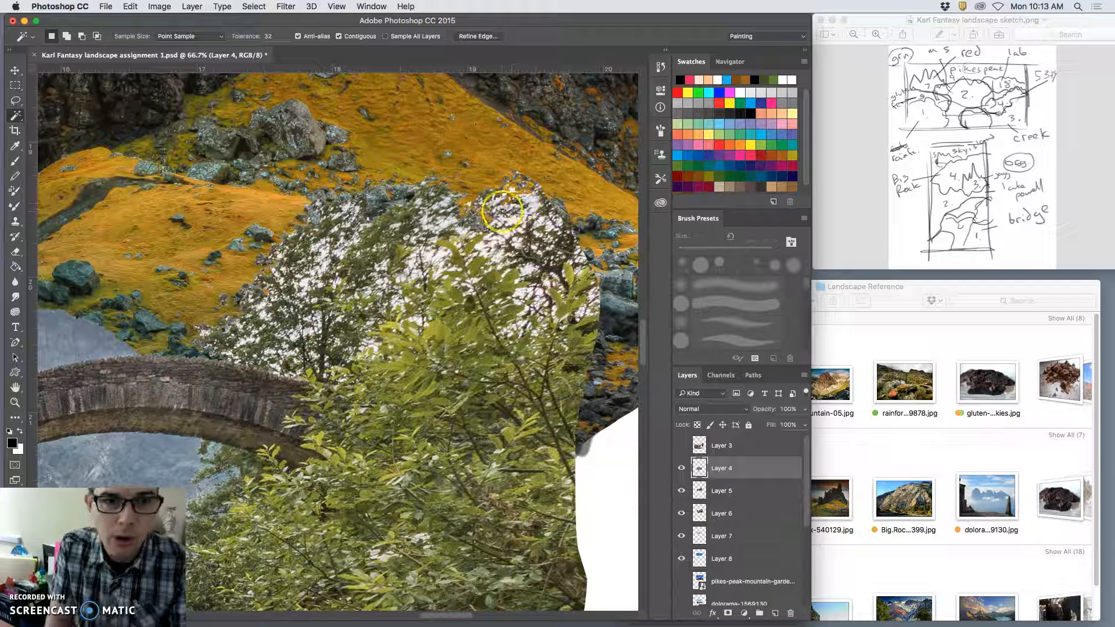
click(339, 36)
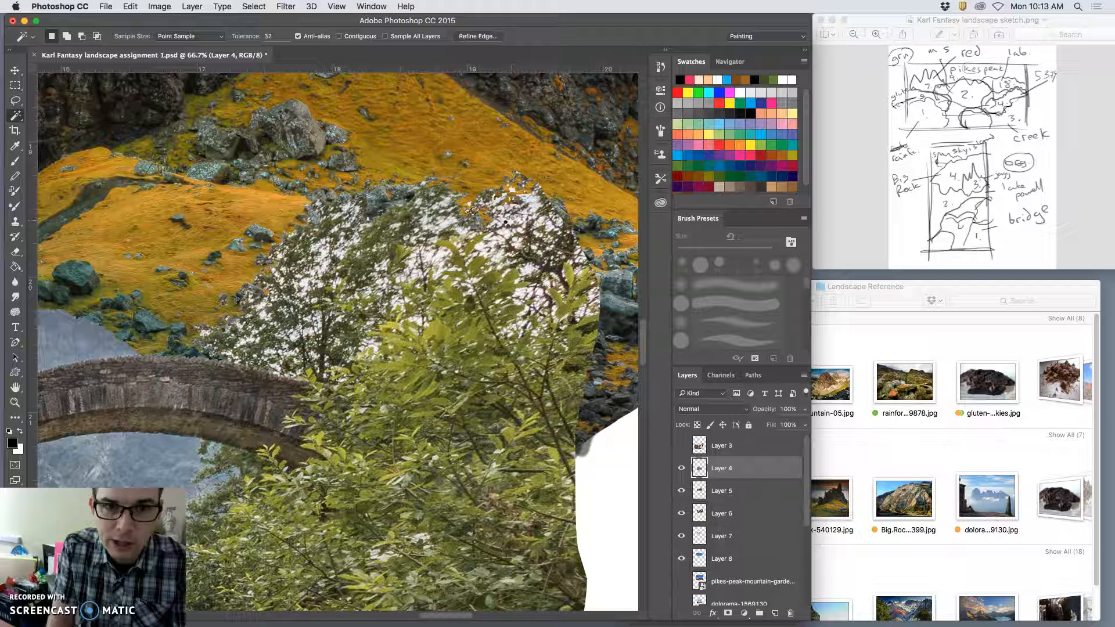
click(512, 221)
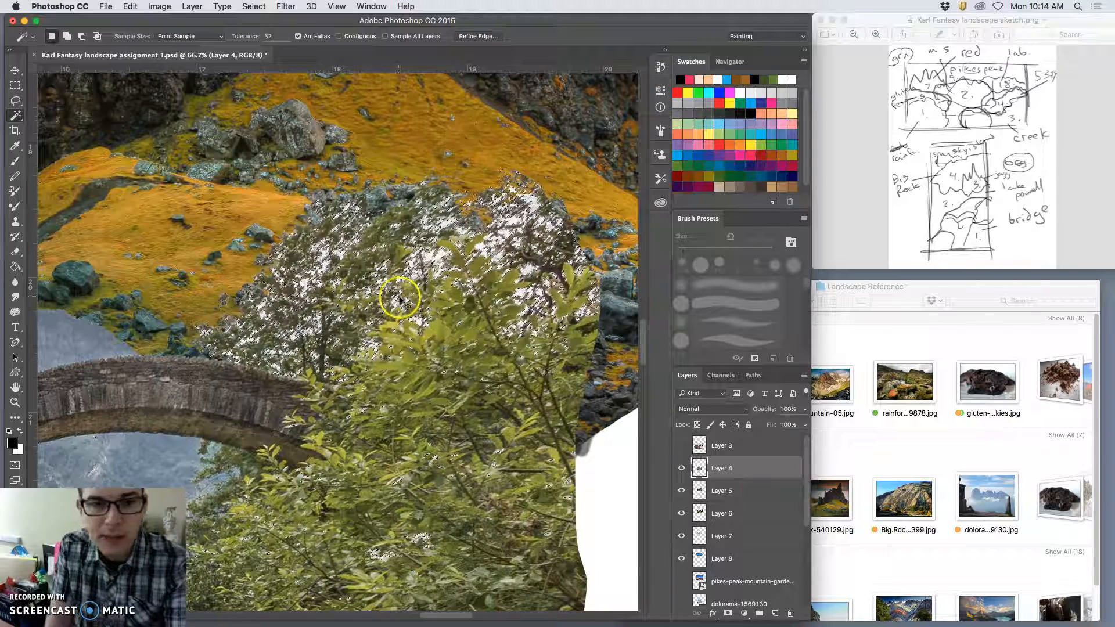
key(super+minus)
key(super+minus)
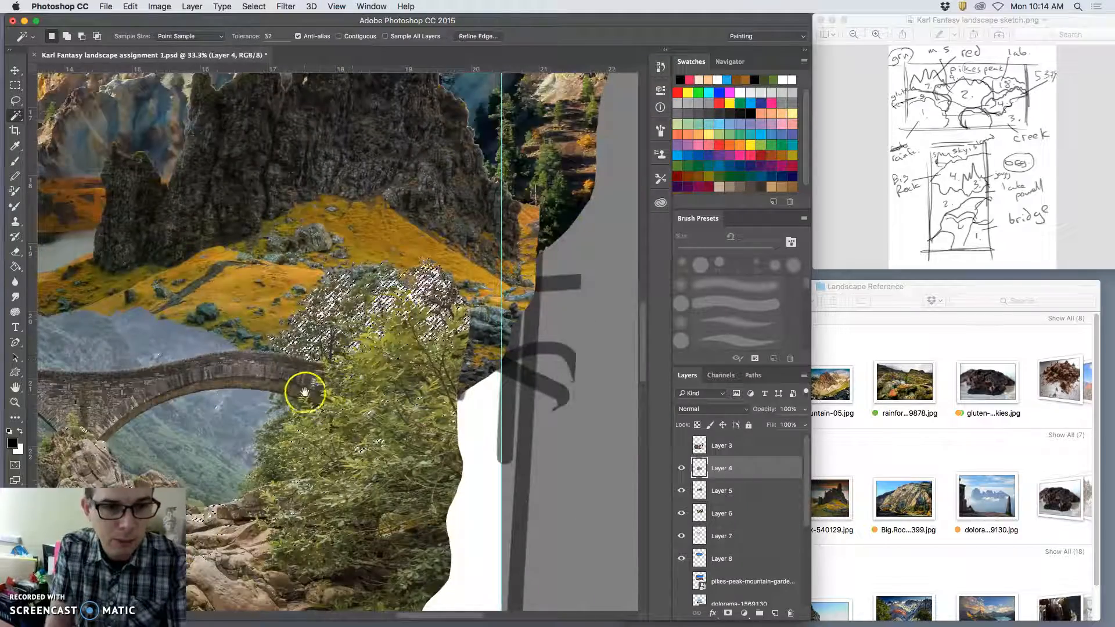
scroll(305, 393, down, 8)
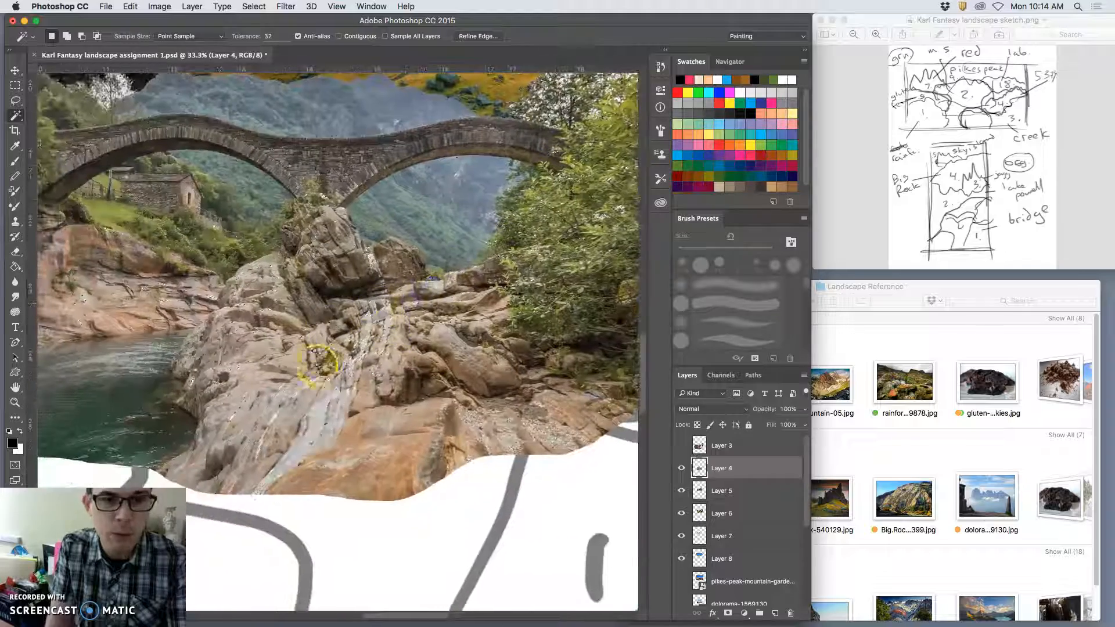
click(374, 347)
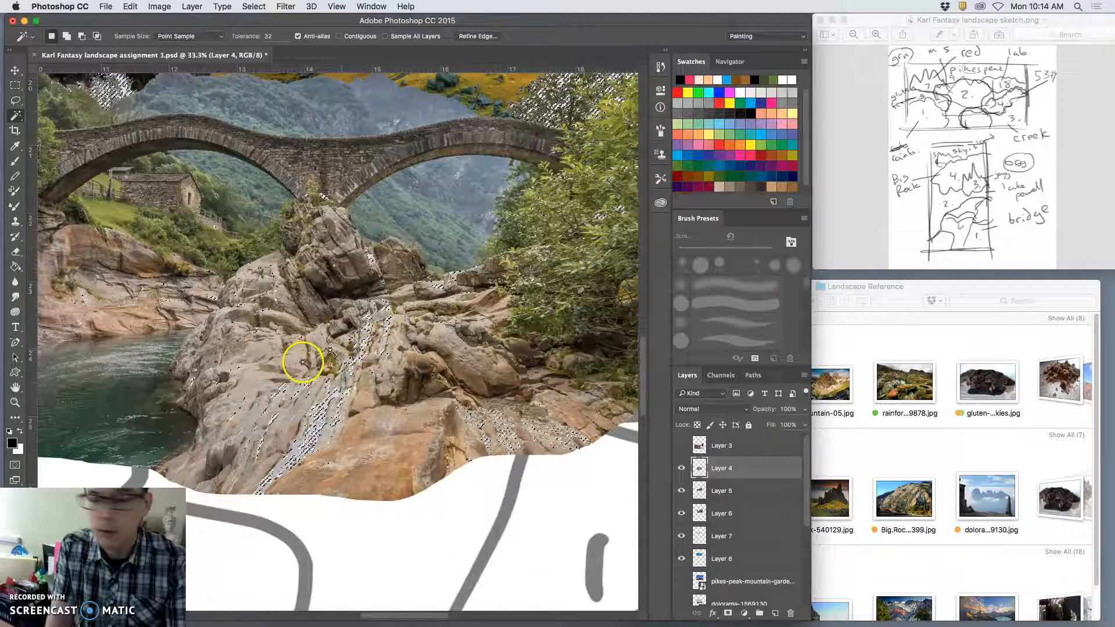
drag(454, 247, 263, 389)
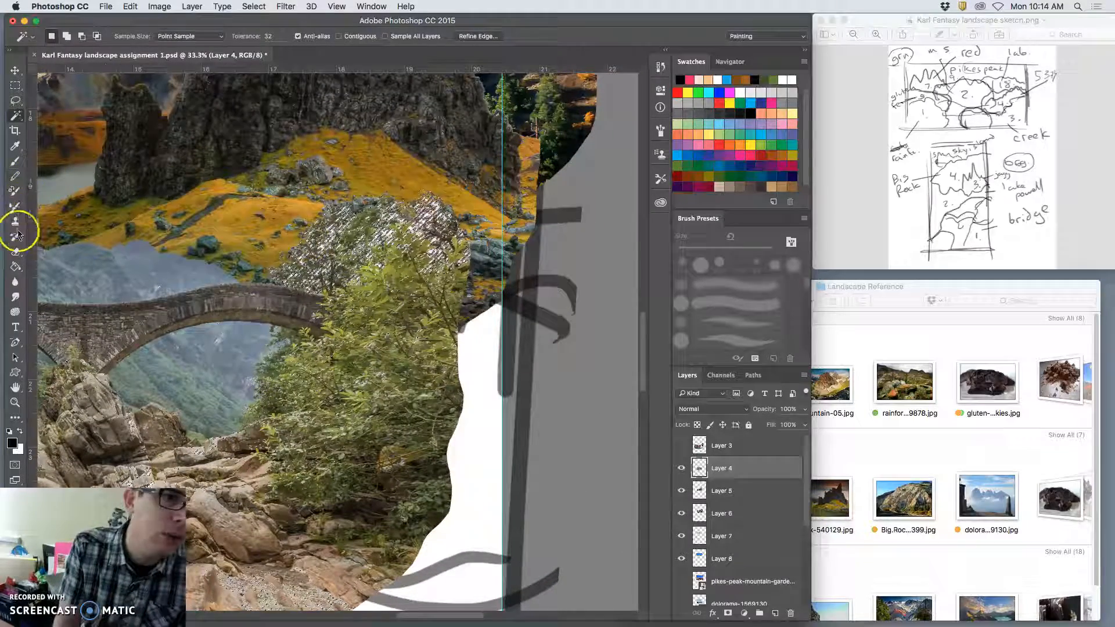
Set the Eraser to 100% hardness and 100% opacity at 111 px.
click(16, 253)
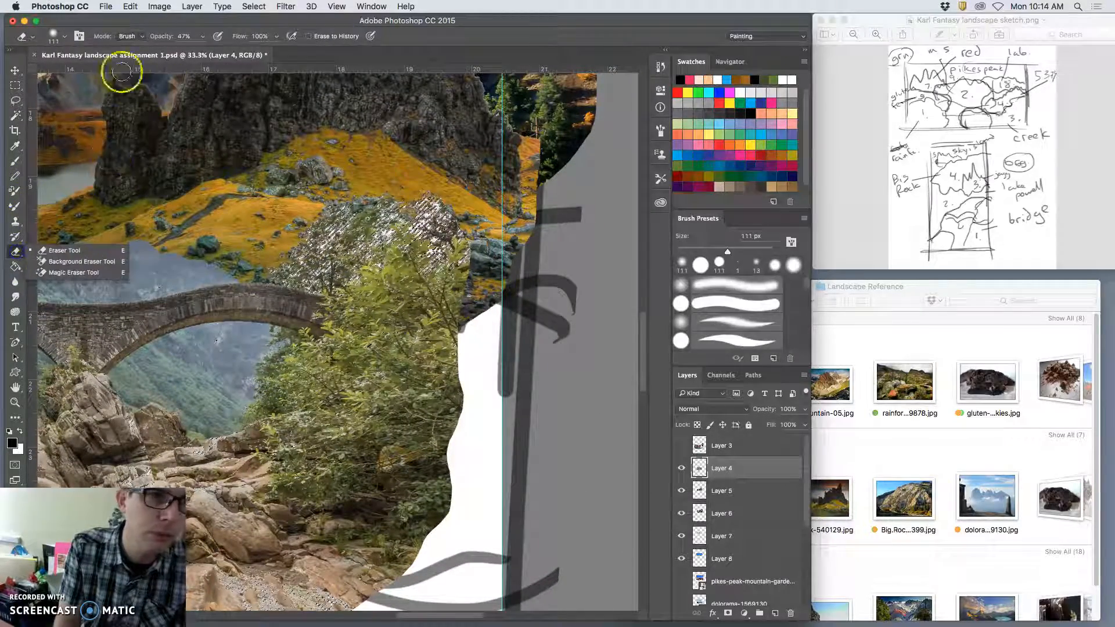
click(53, 36)
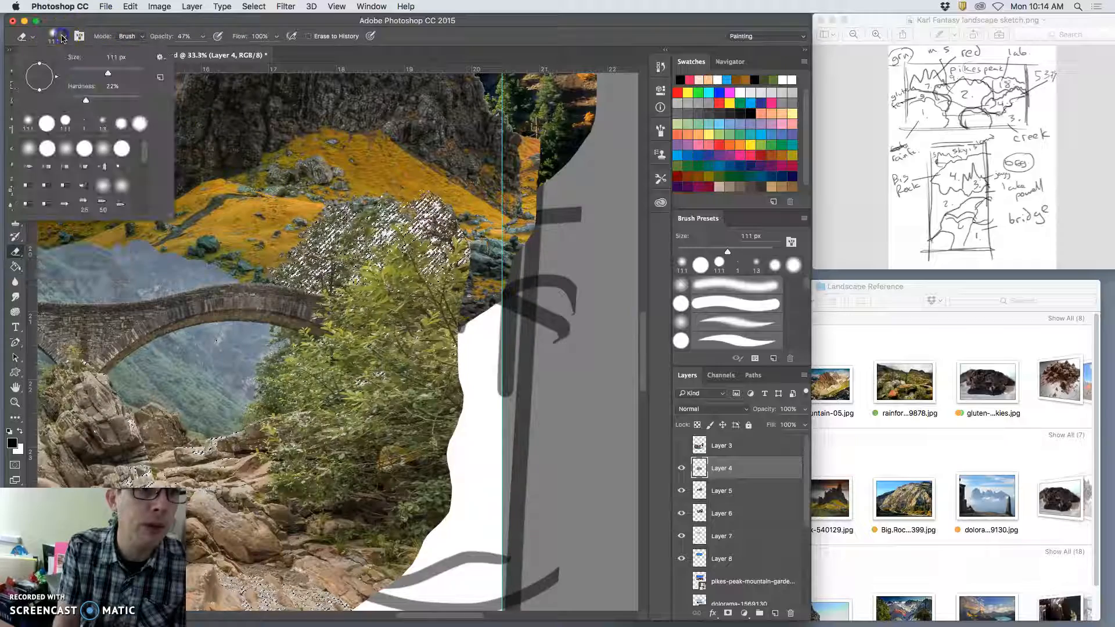
drag(87, 99, 155, 100)
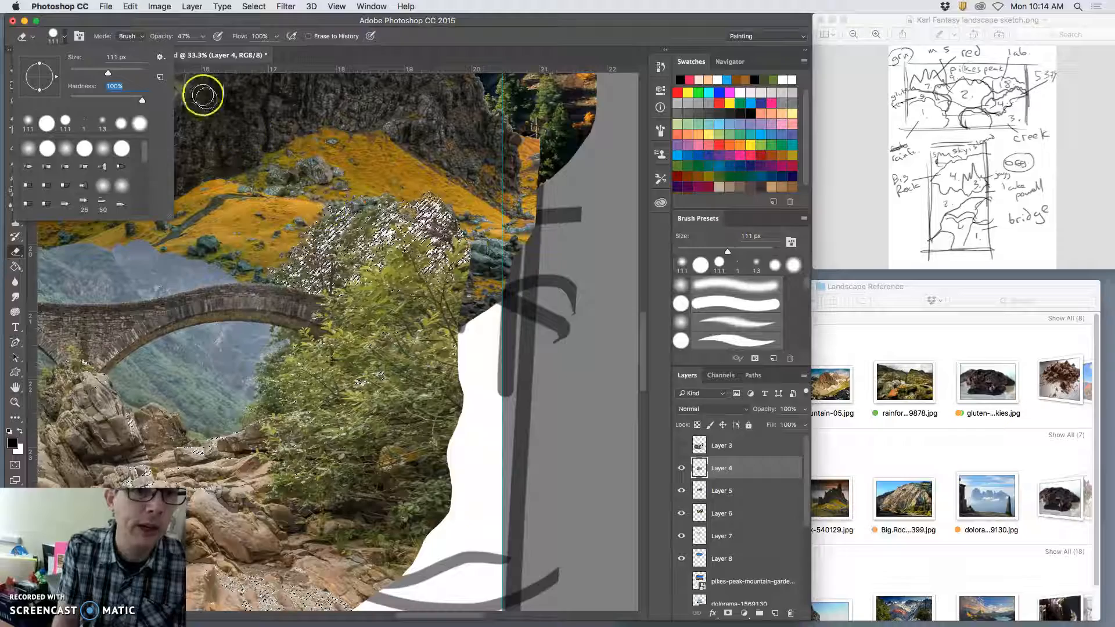
click(202, 36)
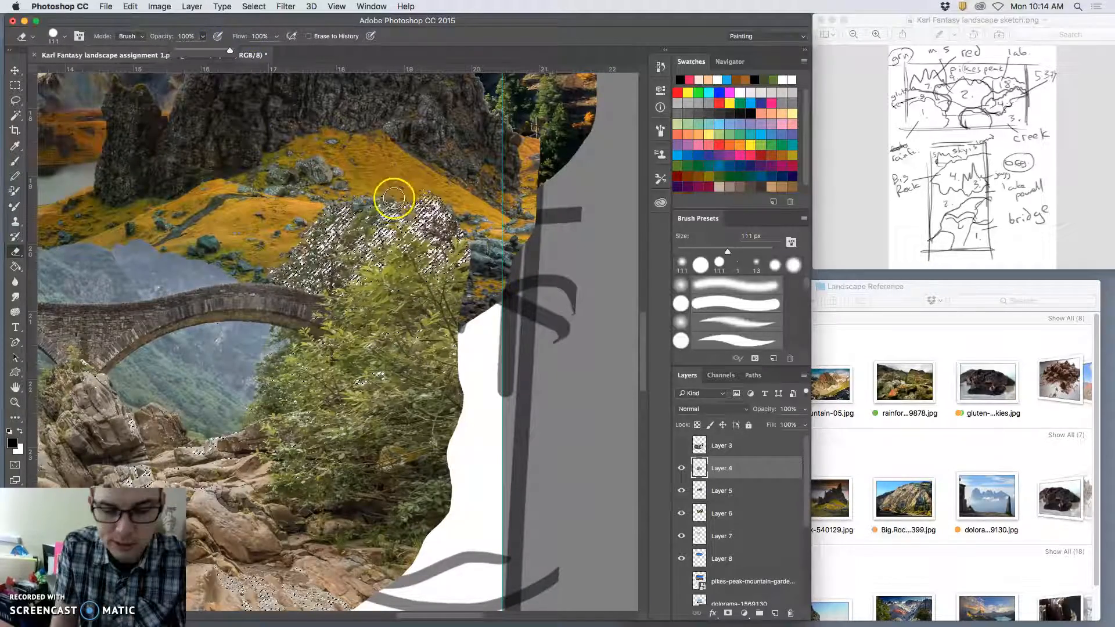
click(449, 190)
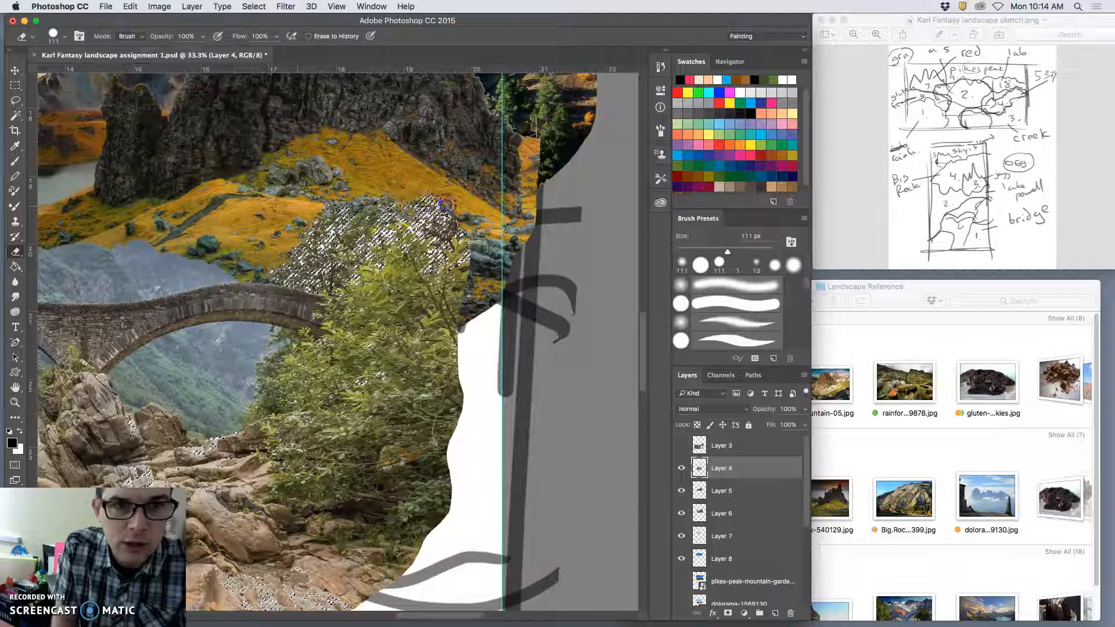
Erase the selected white sky remnants in the trees at both ends of the bridge, leaving the selected rock highlights alone.
drag(407, 210, 379, 237)
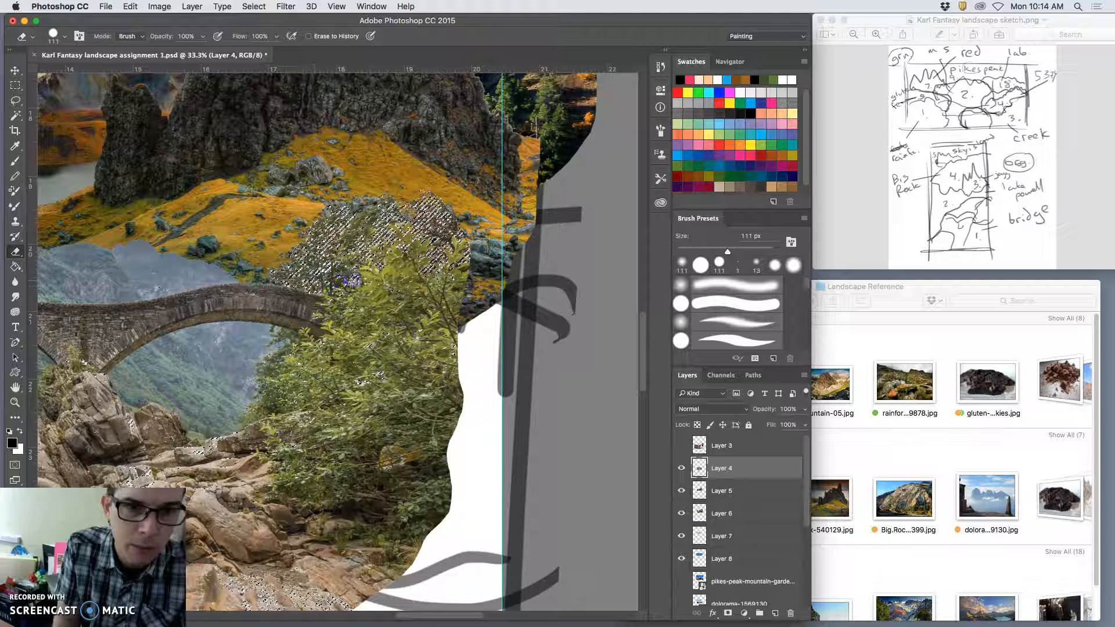
mouse_move(329, 227)
mouse_down()
mouse_move(369, 205)
mouse_move(386, 238)
mouse_move(372, 261)
mouse_move(470, 253)
mouse_up()
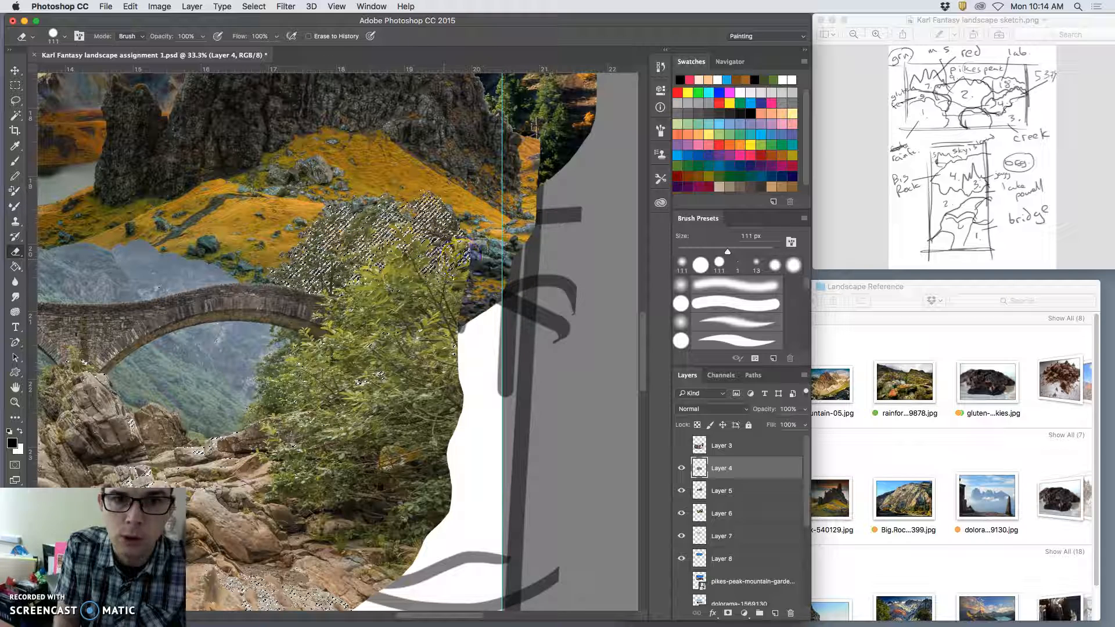
mouse_move(401, 227)
mouse_down()
mouse_move(354, 205)
mouse_move(505, 212)
mouse_up()
drag(261, 242, 419, 237)
mouse_move(351, 224)
mouse_down()
mouse_move(299, 239)
mouse_move(301, 226)
mouse_move(274, 229)
mouse_move(286, 214)
mouse_move(222, 188)
mouse_move(278, 218)
mouse_up()
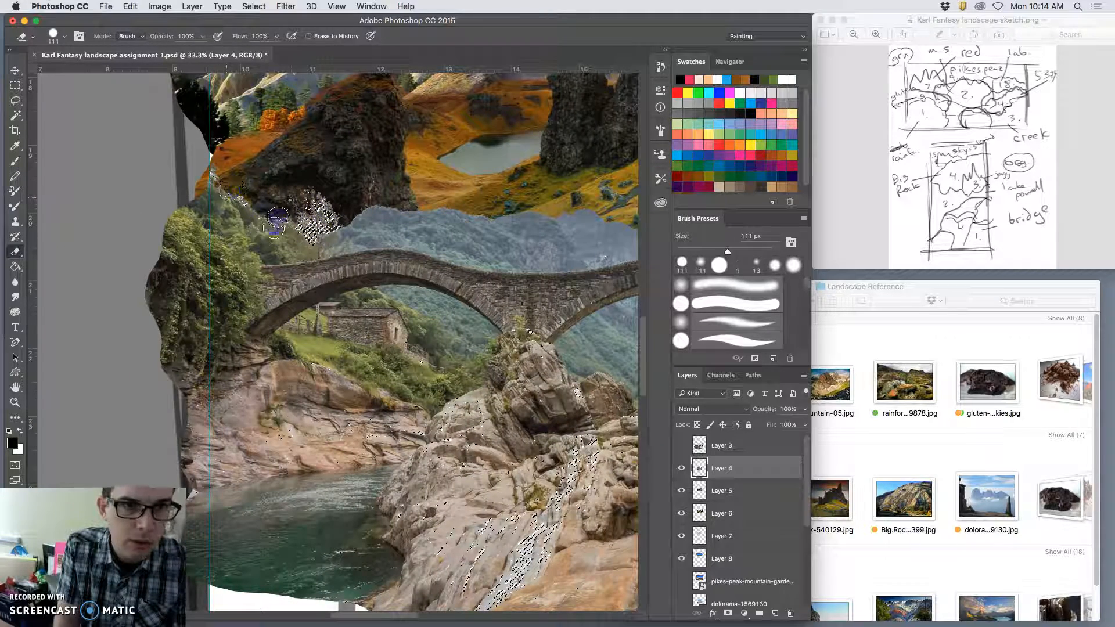
drag(463, 231, 369, 144)
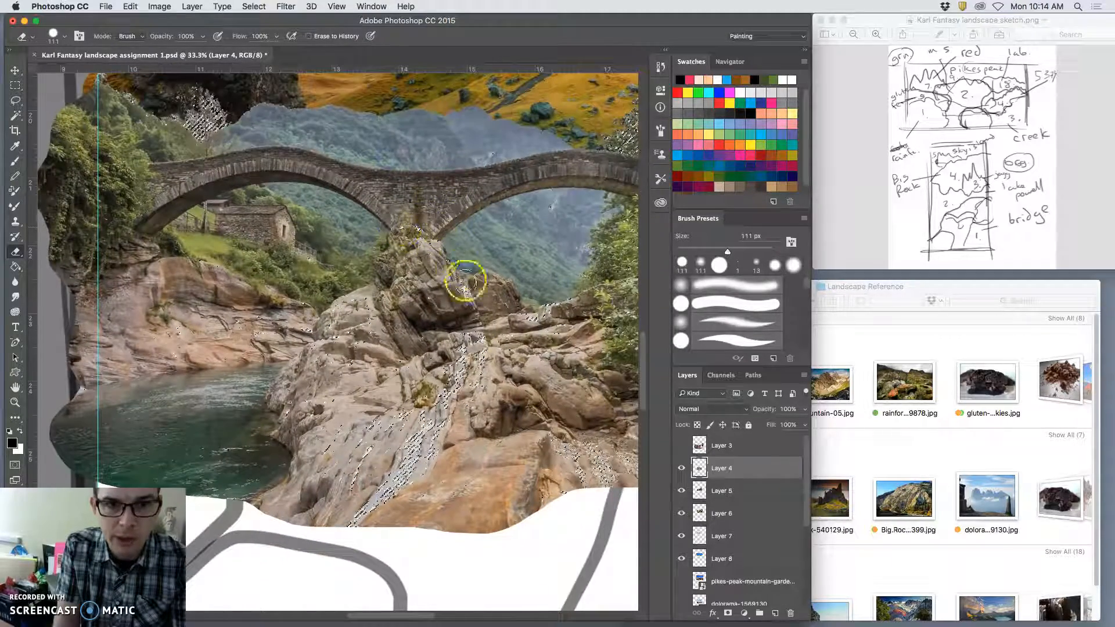
drag(560, 233, 356, 259)
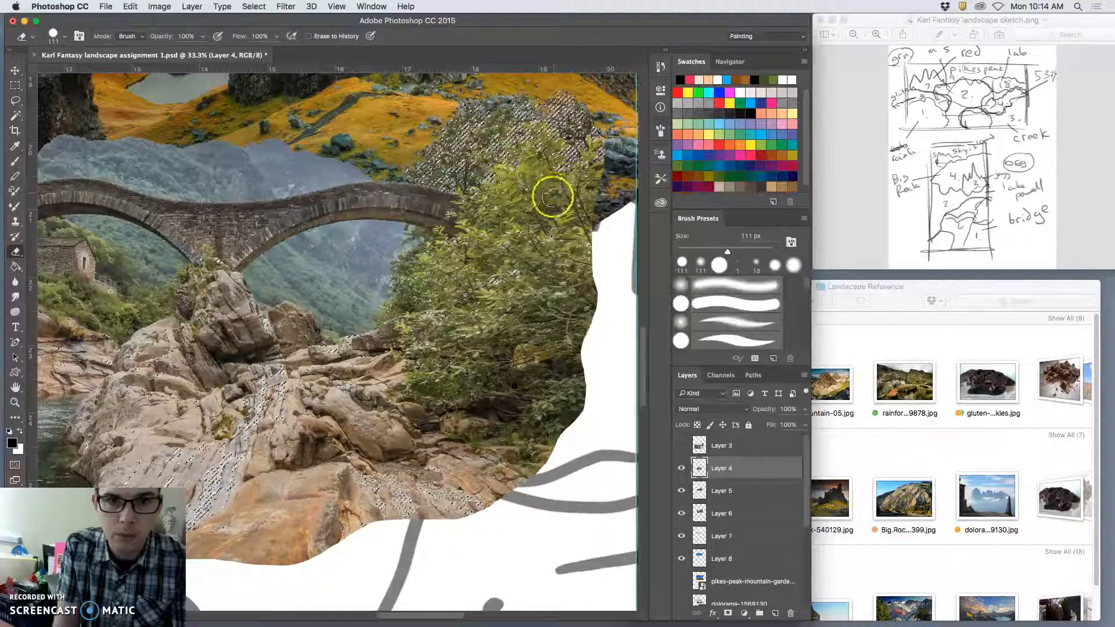
Go over the trees at both ends of the bridge up close, erasing white remnants that remain inside the selection.
key(ctrl+d)
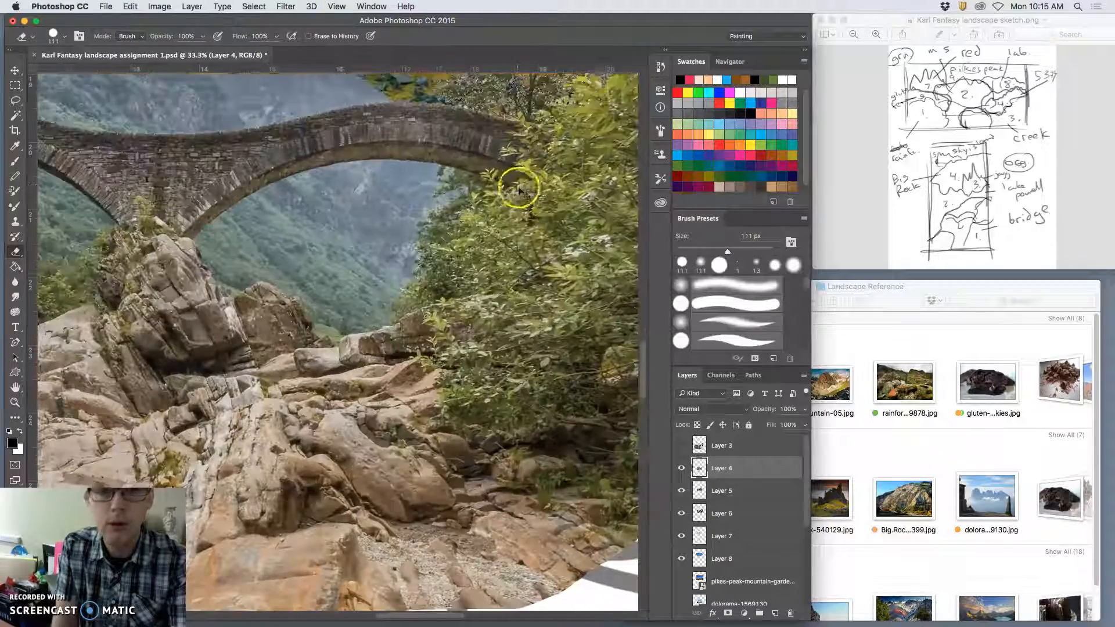
key(super+equal)
key(super+equal)
drag(515, 169, 250, 410)
drag(414, 182, 342, 251)
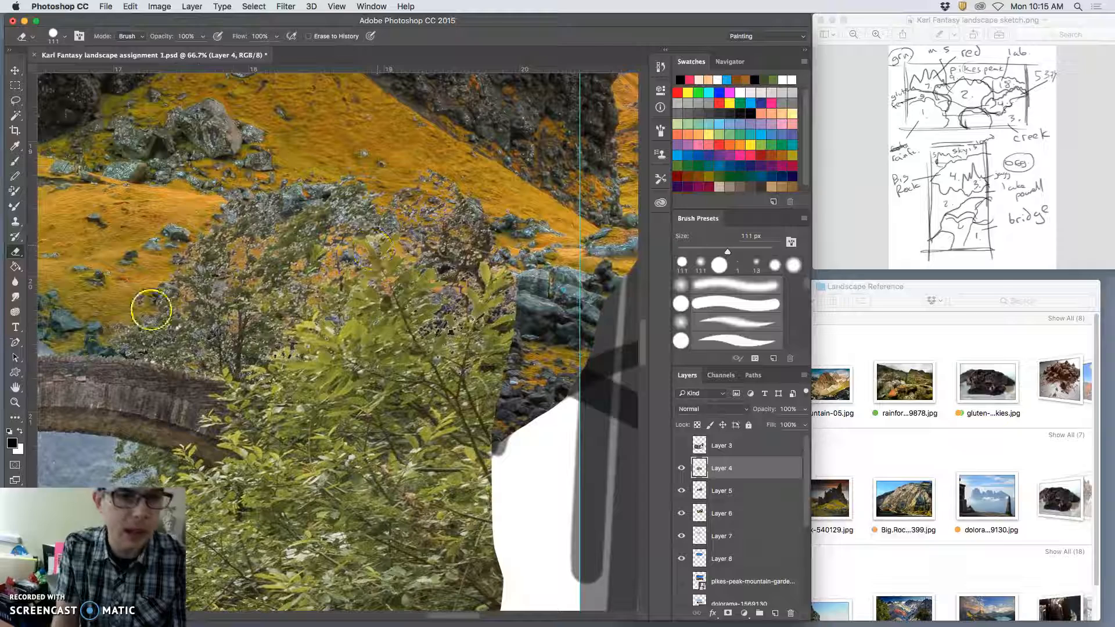
click(16, 115)
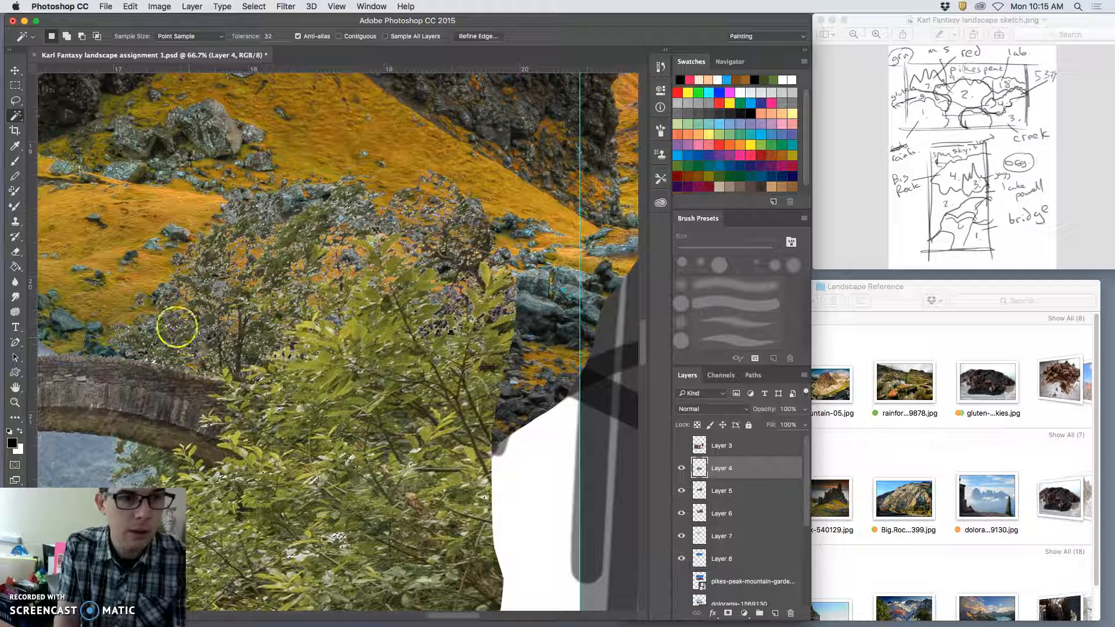
click(15, 252)
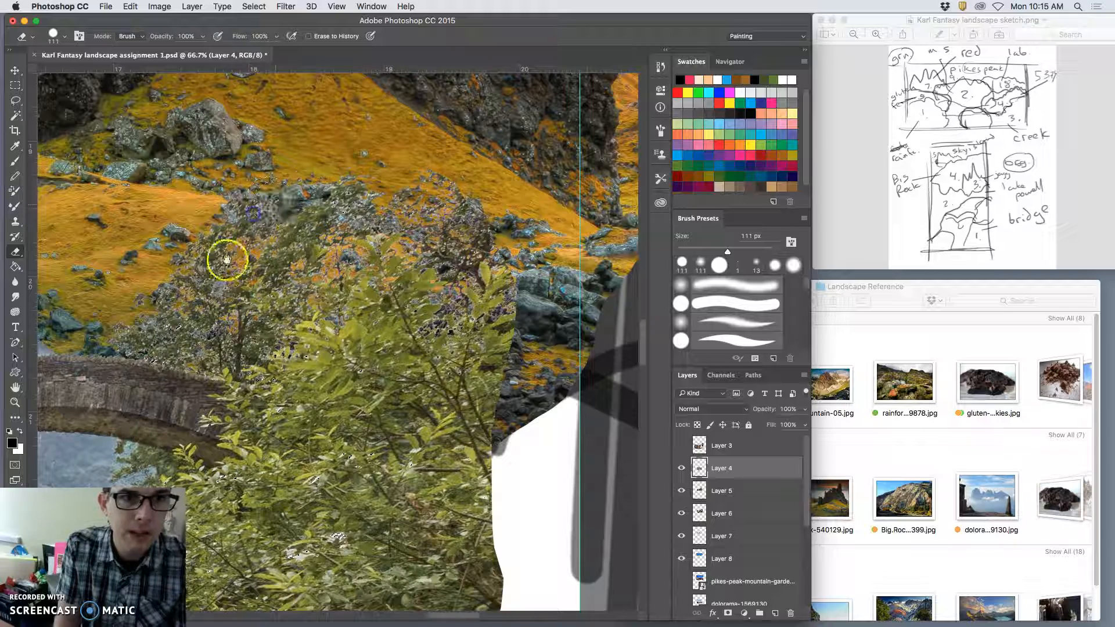
drag(316, 271, 476, 273)
mouse_move(244, 273)
mouse_down()
mouse_move(453, 260)
mouse_move(56, 297)
mouse_up()
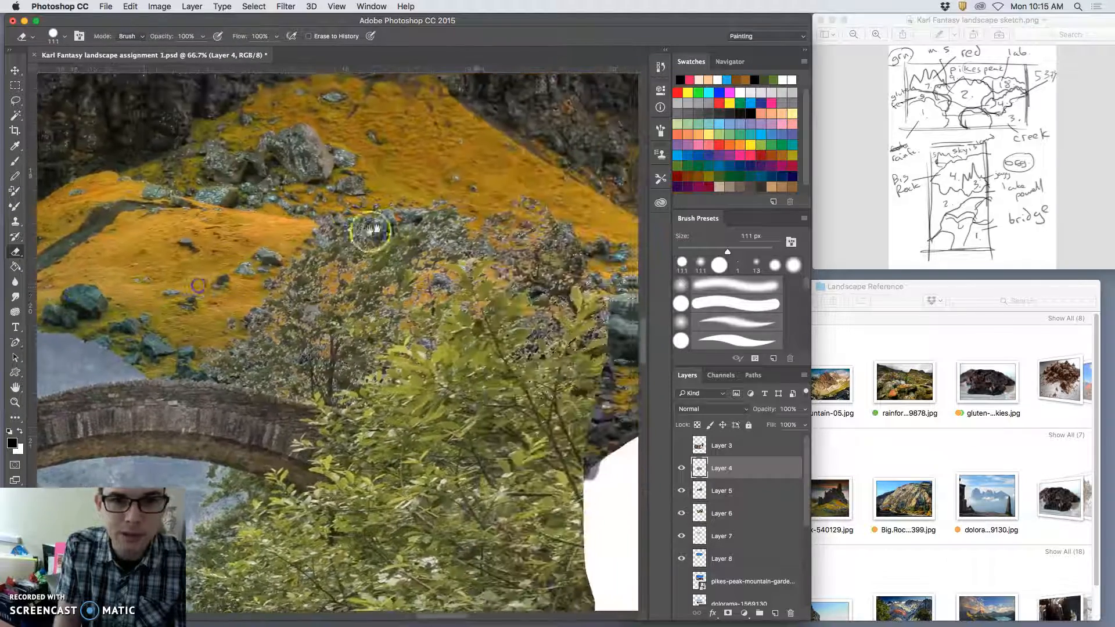
drag(238, 263, 453, 259)
drag(310, 284, 514, 251)
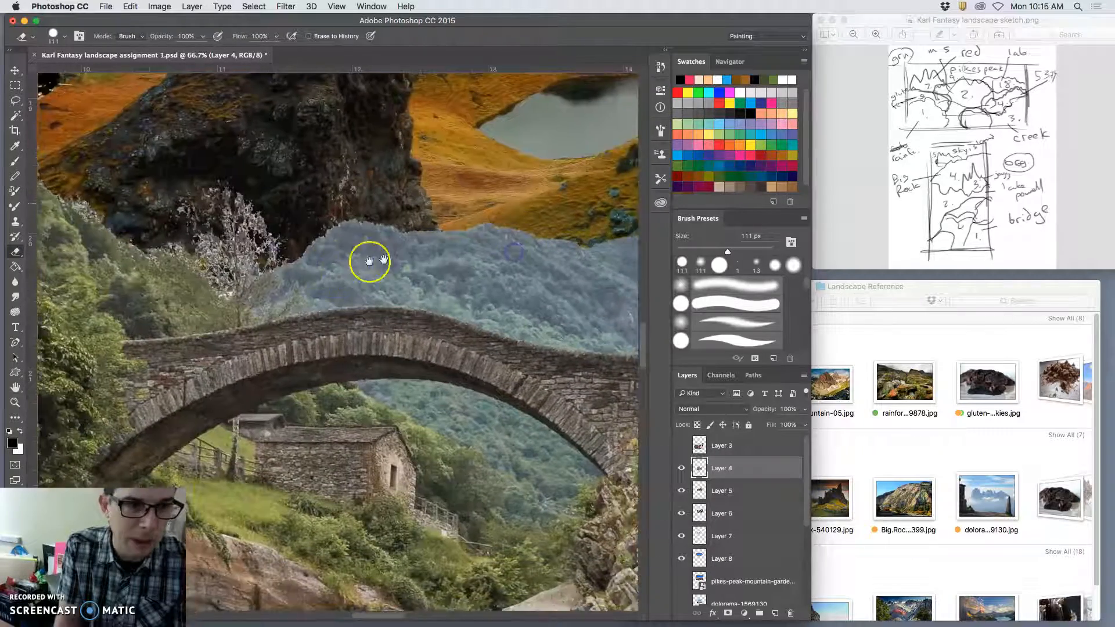
drag(370, 261, 408, 254)
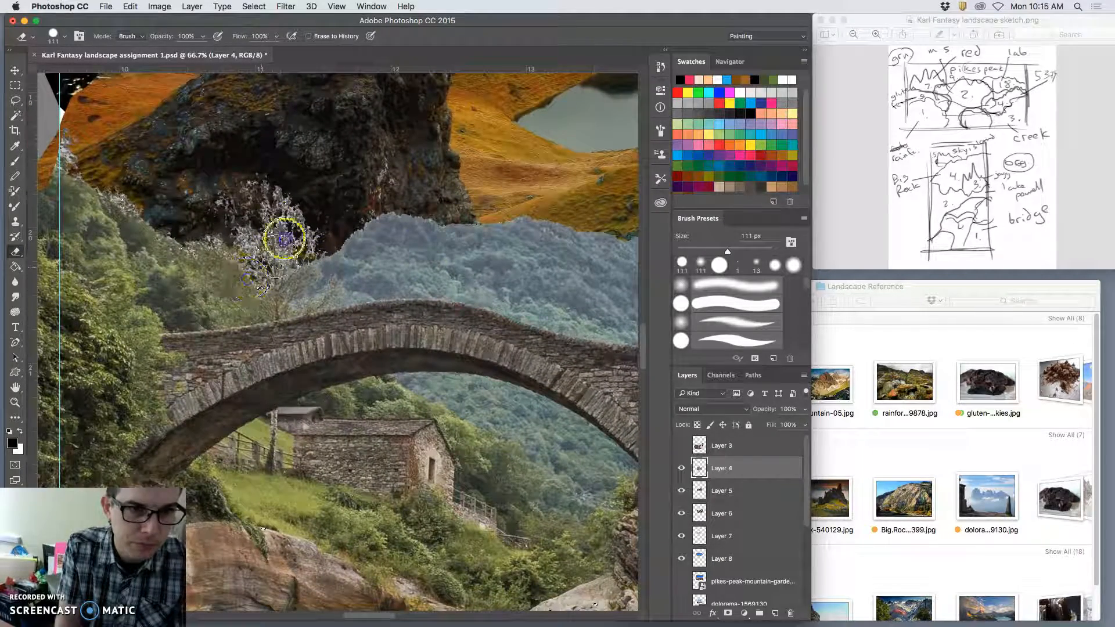
click(104, 211)
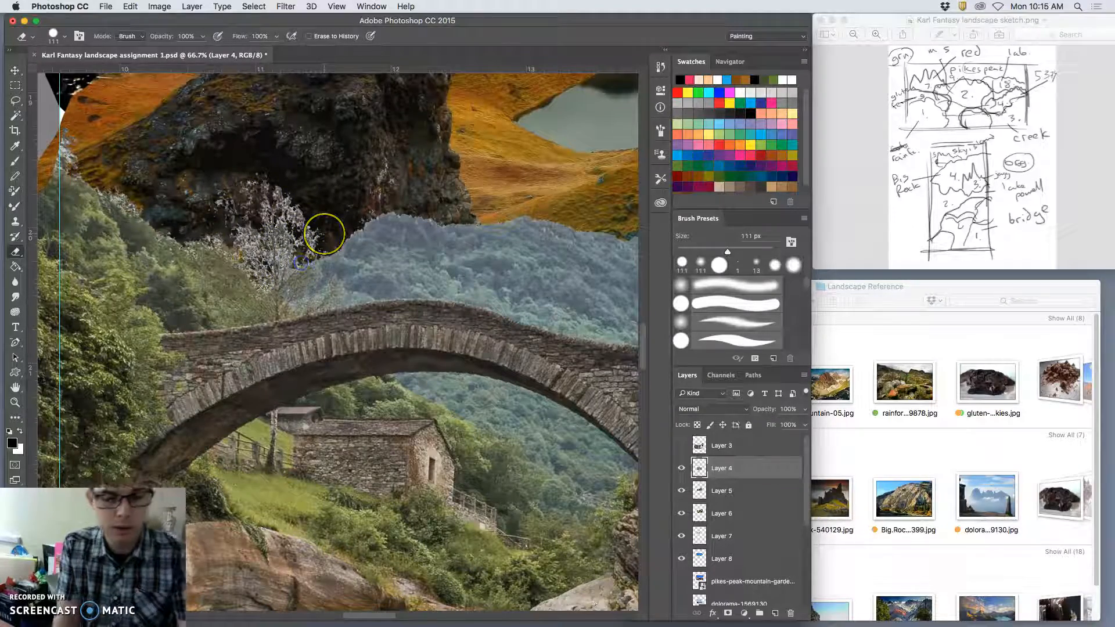
Review the cleaned bridge layer against the whole collage and clear the selection.
key(super+minus)
key(super+minus)
key(super+minus)
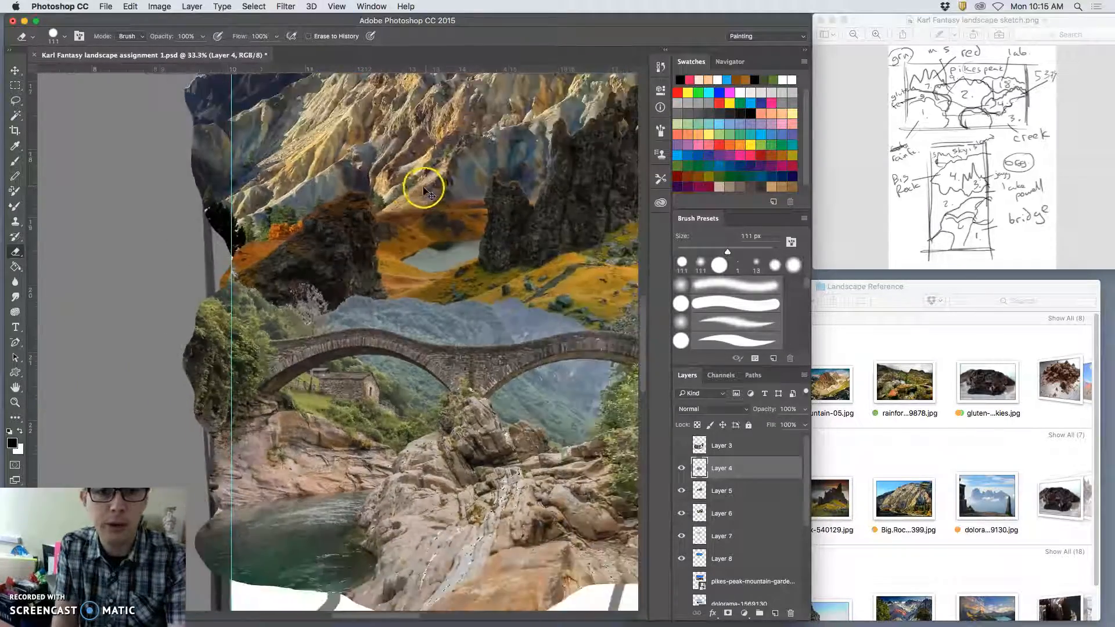
key(super+minus)
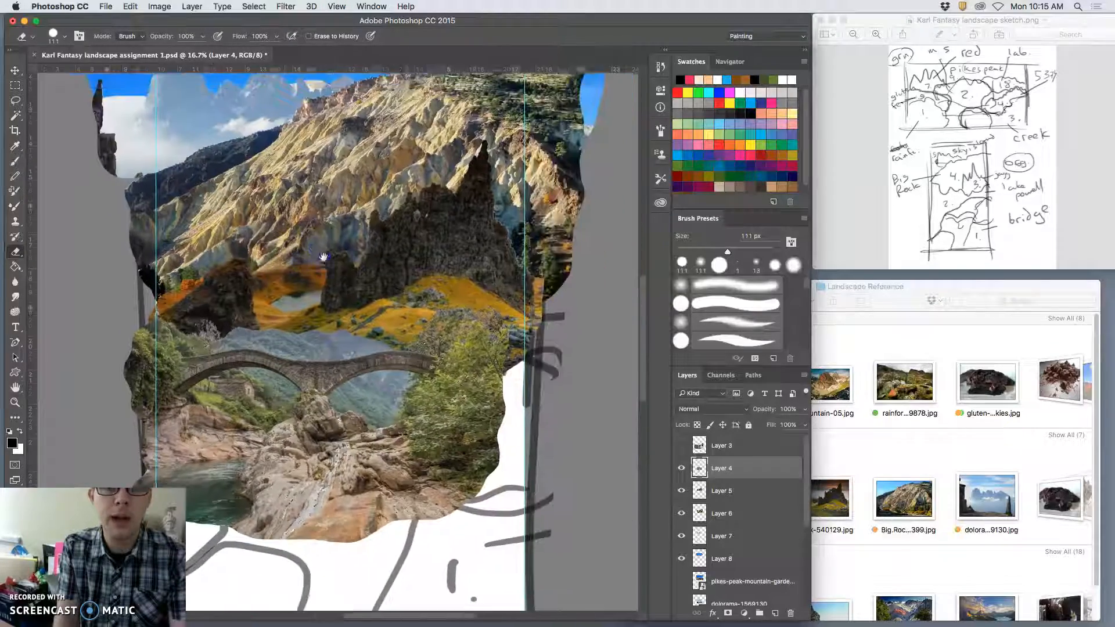
scroll(334, 283, up, 2)
drag(334, 283, 337, 280)
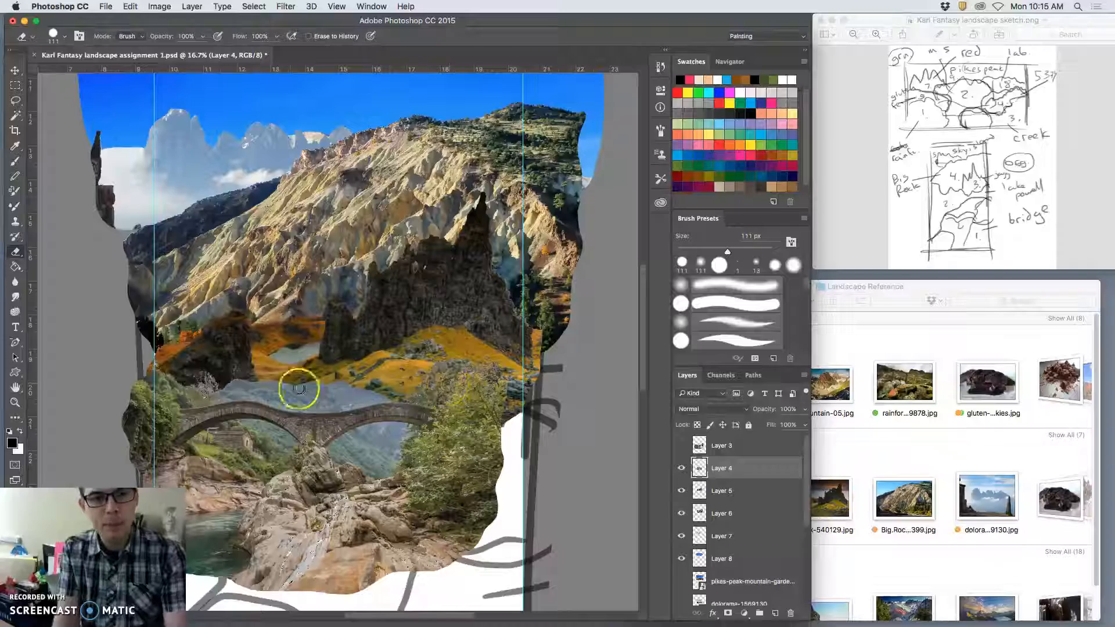
key(super+d)
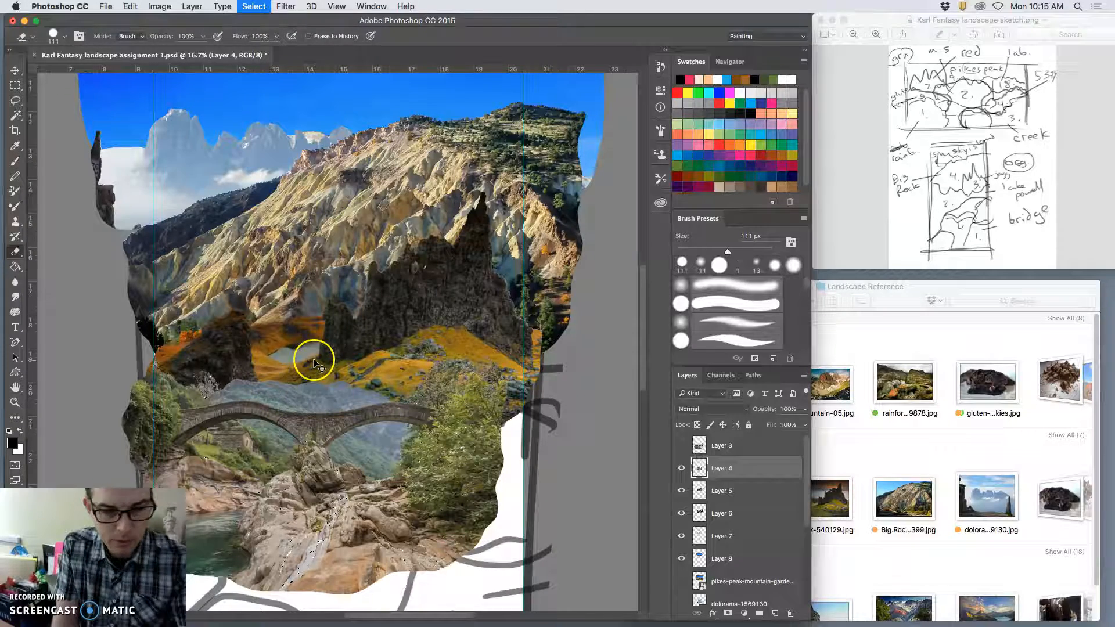
Set the Eraser to a soft brush with 46% opacity, 0% hardness and a size of 182 px.
key(super+equal)
key(super+equal)
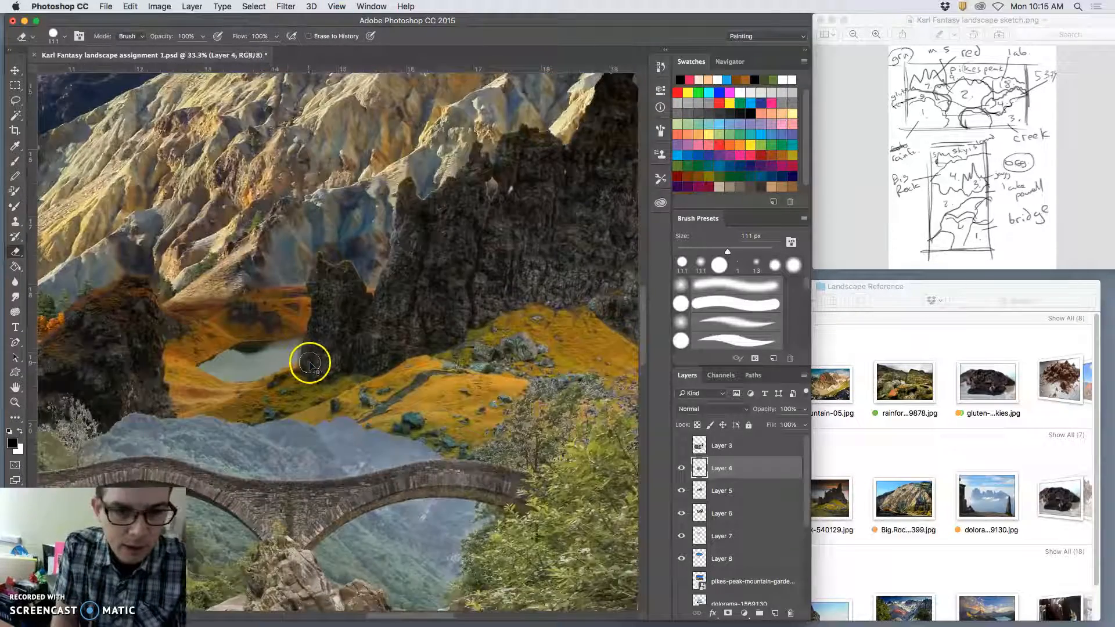
drag(321, 356, 399, 250)
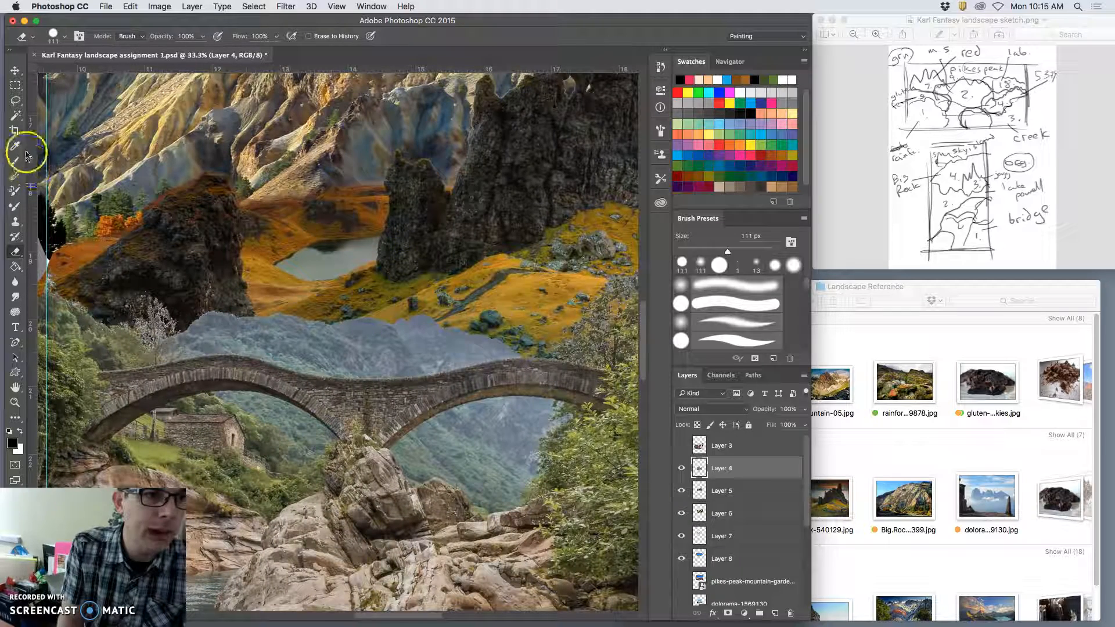
click(16, 252)
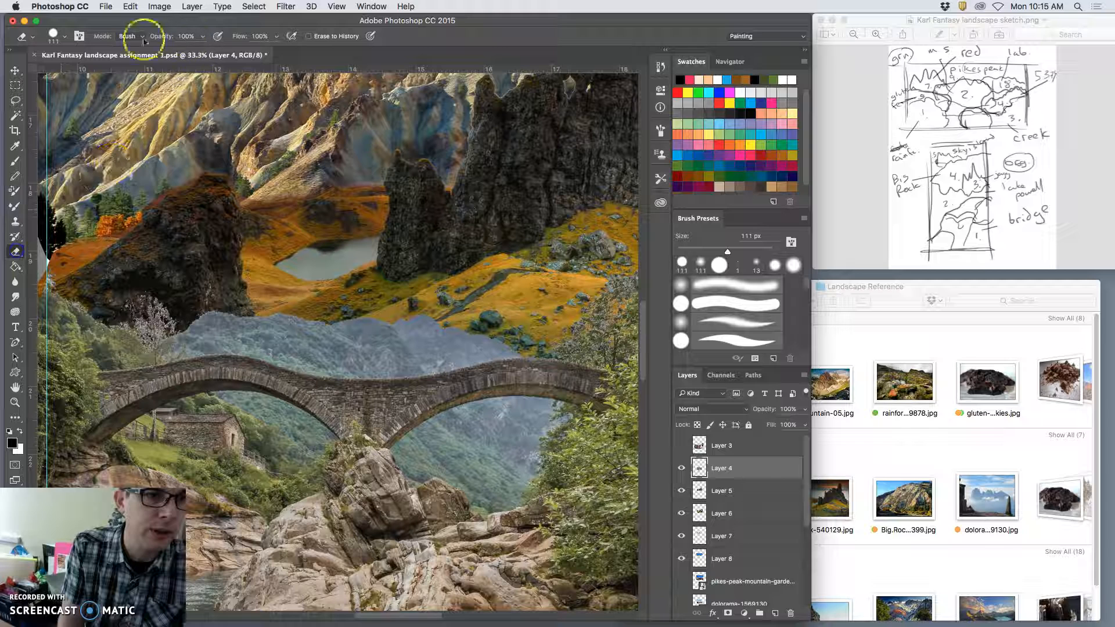
click(201, 37)
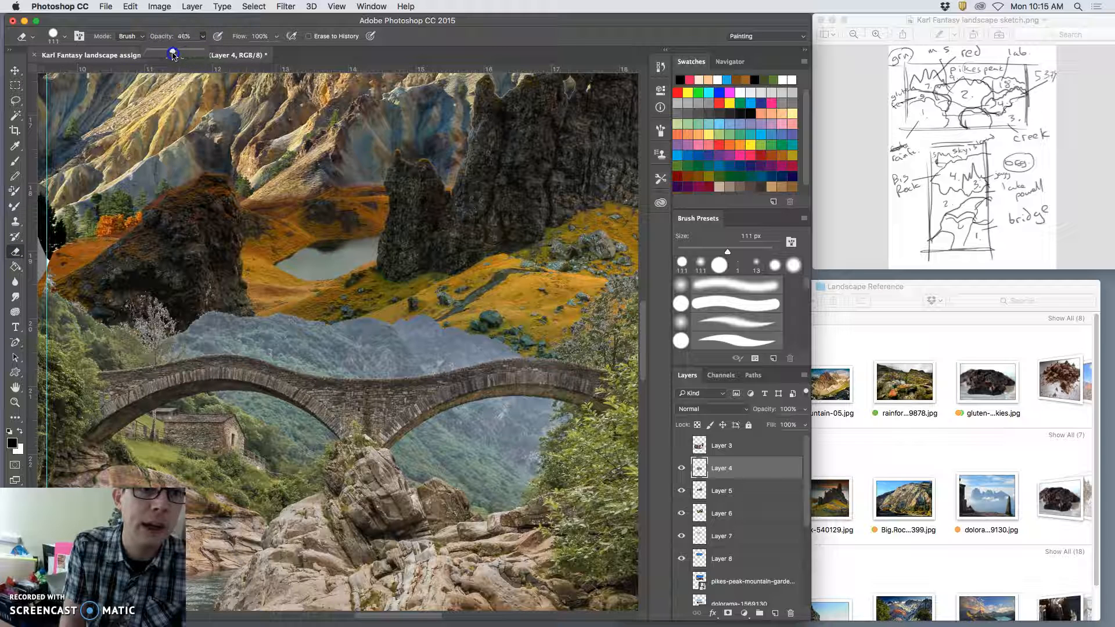
click(64, 36)
drag(141, 100, 70, 100)
drag(108, 74, 121, 73)
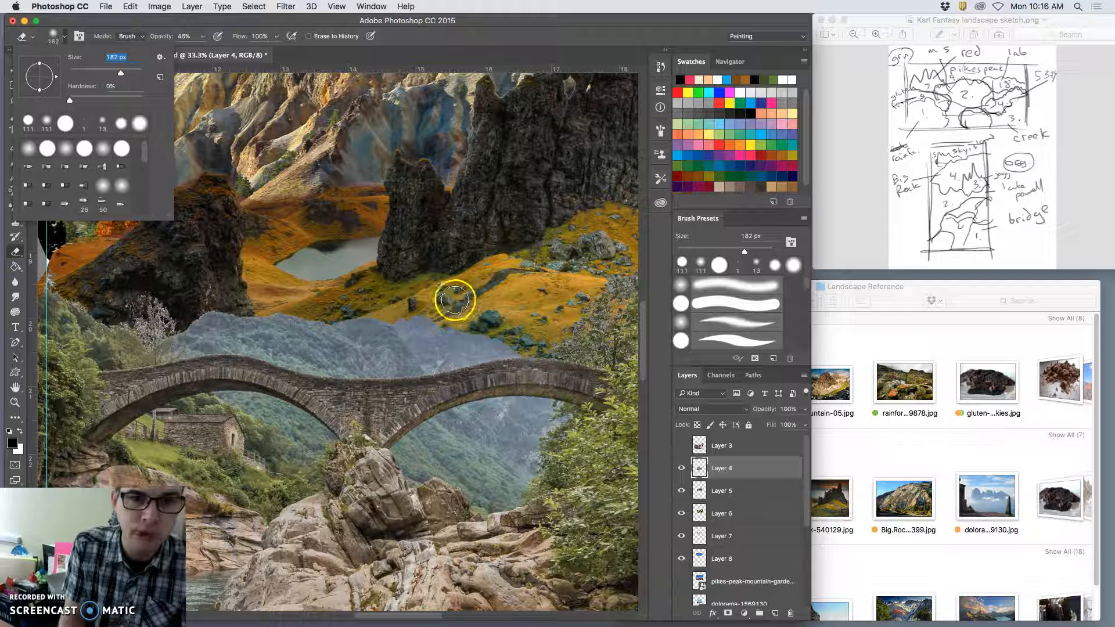
Softly erase the upper edge of the hazy hills behind the bridge to blend them into the orange slopes.
click(442, 305)
drag(389, 314, 427, 315)
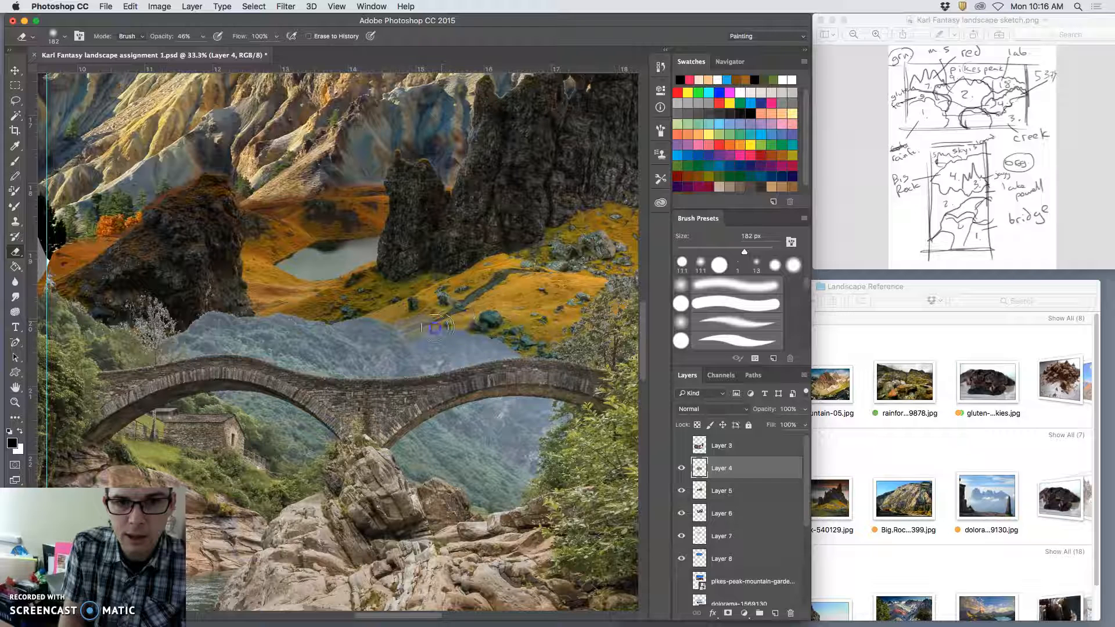
mouse_move(488, 327)
mouse_down()
mouse_move(459, 324)
mouse_move(456, 336)
mouse_move(486, 329)
mouse_move(433, 340)
mouse_move(515, 335)
mouse_move(506, 348)
mouse_move(435, 343)
mouse_move(437, 328)
mouse_move(400, 316)
mouse_up()
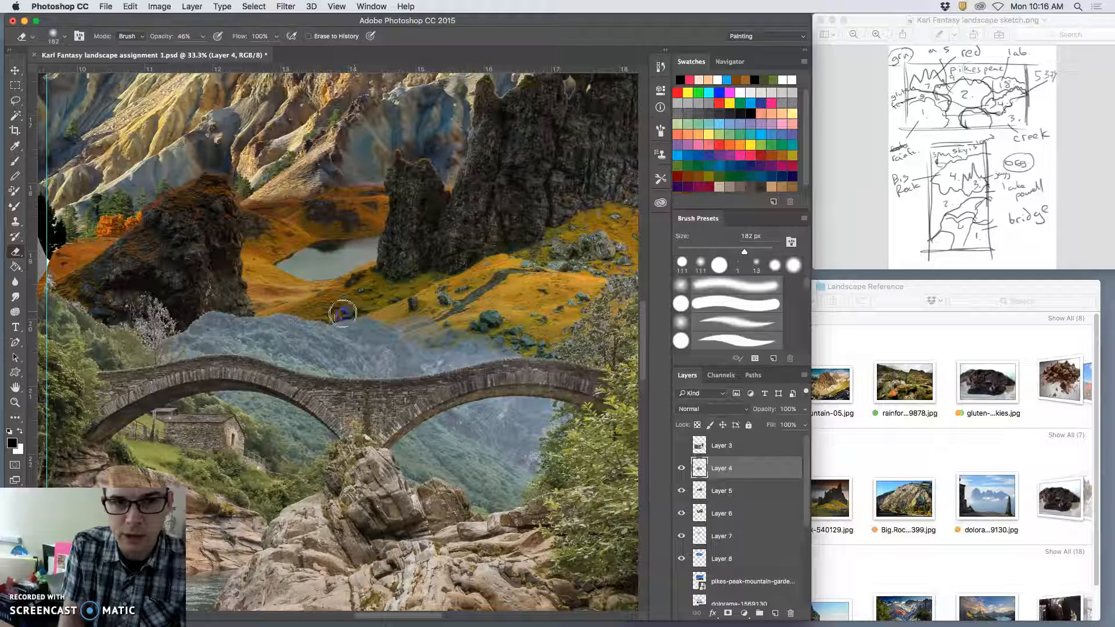
mouse_move(288, 322)
mouse_down()
mouse_move(227, 315)
mouse_move(273, 312)
mouse_move(224, 304)
mouse_move(181, 324)
mouse_up()
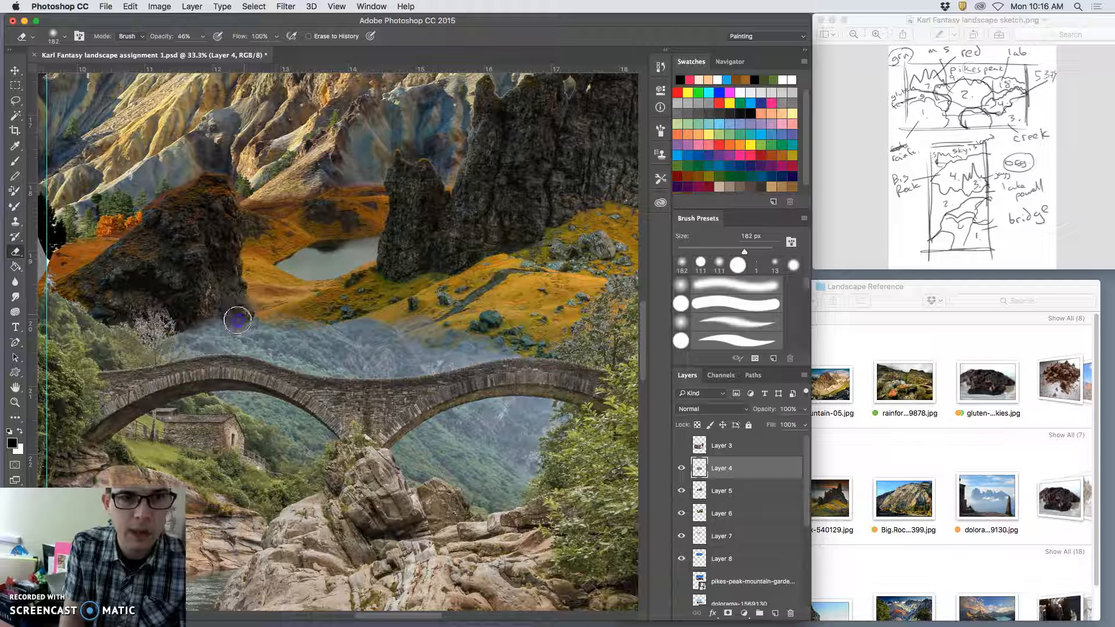
mouse_move(232, 304)
mouse_down()
mouse_move(454, 329)
mouse_move(421, 333)
mouse_up()
key(v)
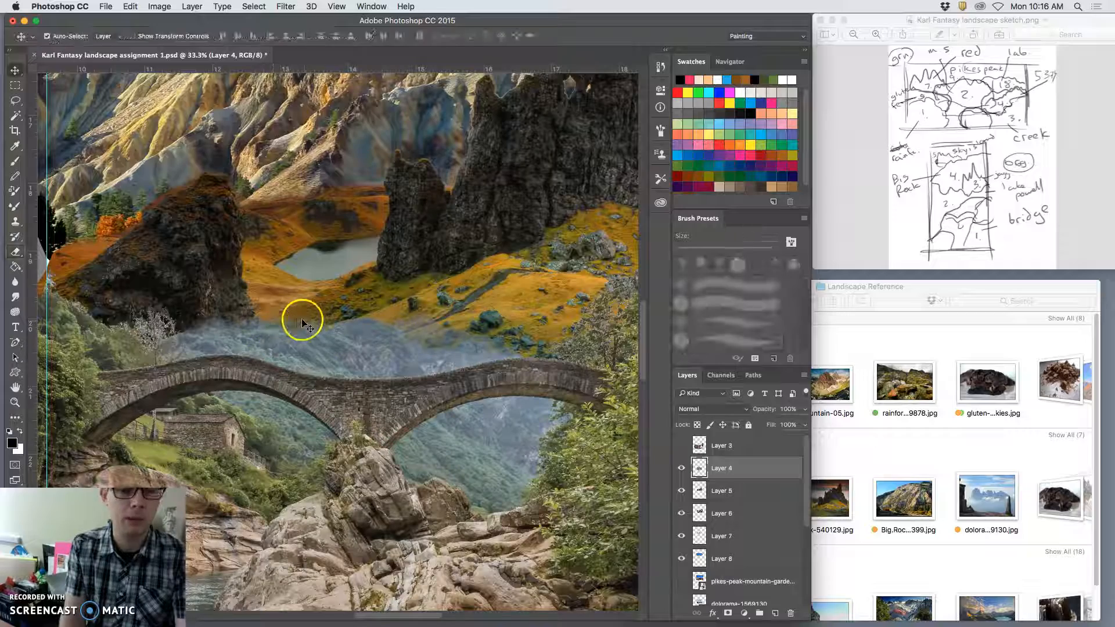
Soften the outer edge of the large tree at the bridge's right end with the same Eraser.
scroll(355, 291, down, 3)
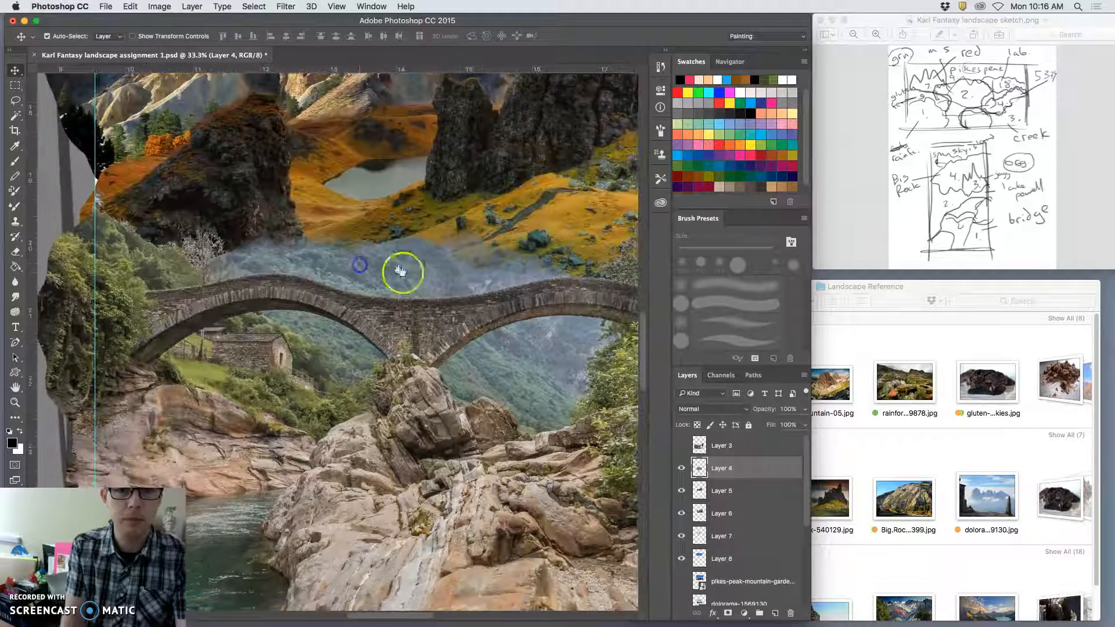
scroll(360, 255, down, 3)
drag(405, 258, 369, 261)
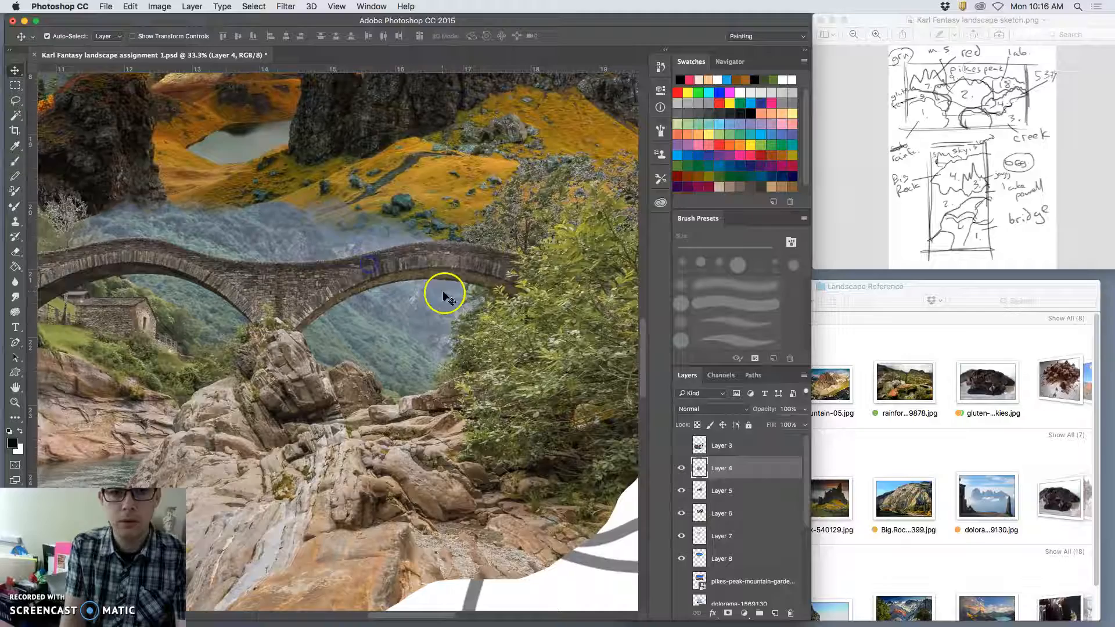
drag(443, 311, 308, 347)
click(424, 294)
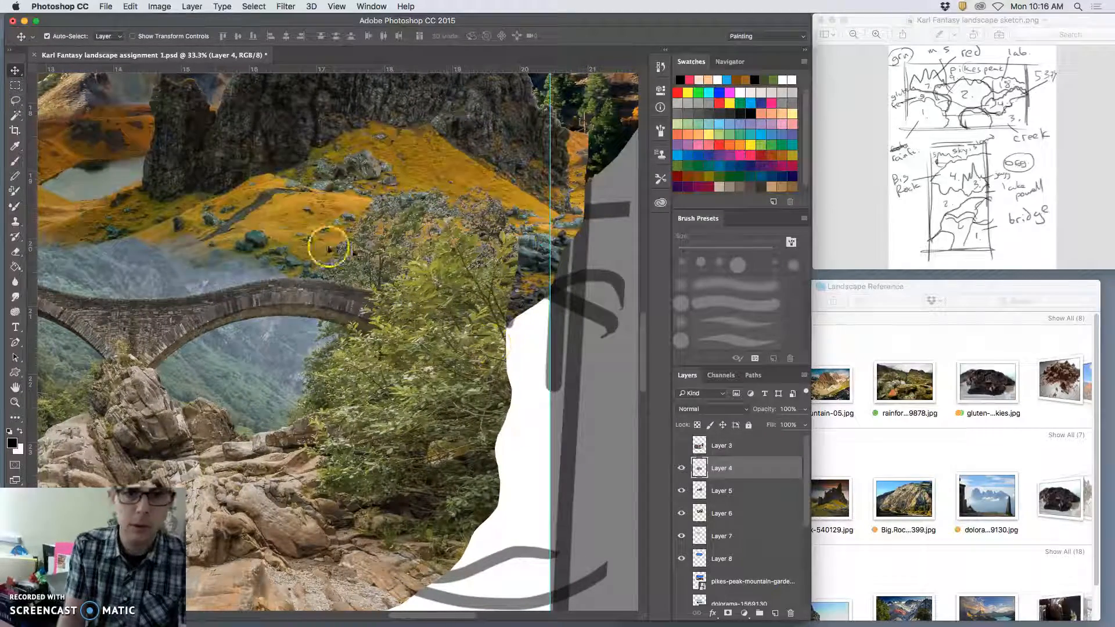
click(16, 252)
mouse_move(549, 249)
mouse_down()
mouse_move(520, 238)
mouse_move(513, 297)
mouse_move(537, 255)
mouse_move(522, 227)
mouse_up()
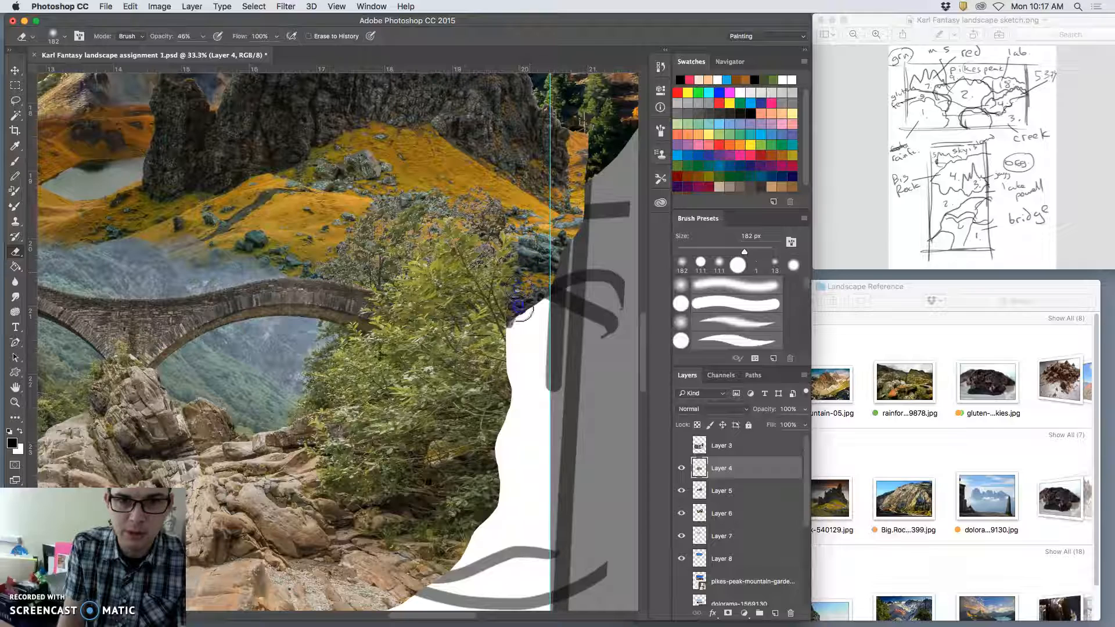
mouse_move(530, 331)
mouse_down()
mouse_move(472, 431)
mouse_move(470, 358)
mouse_up()
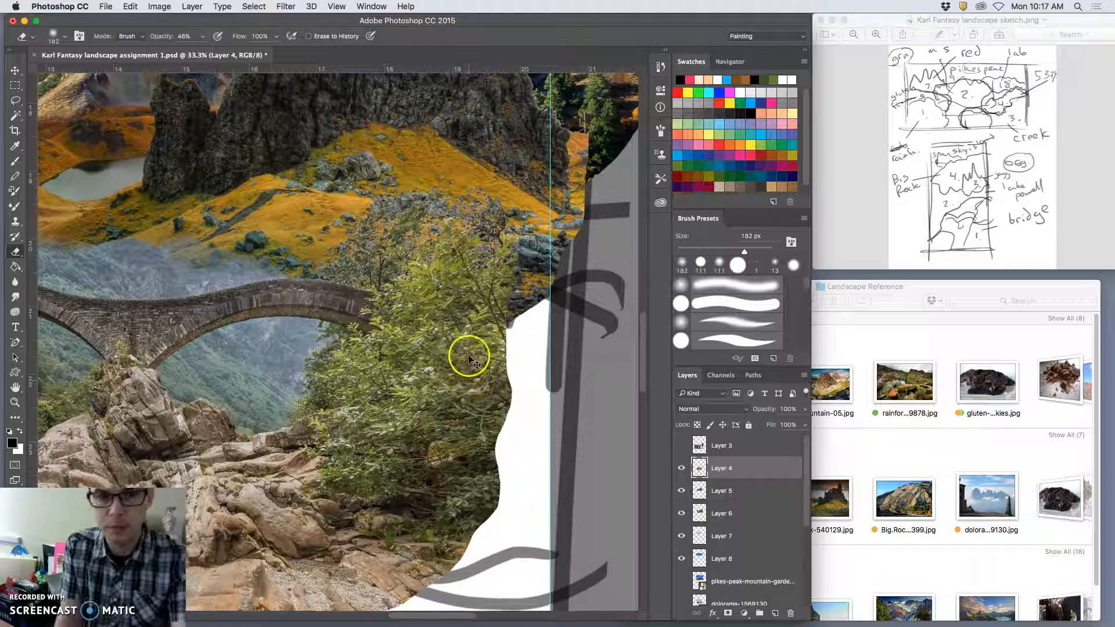
Stretch the bridge layer with Free Transform to about 104.97% width and 110.34% height to fill the frame between the guides.
key(super+minus)
key(super+minus)
key(super+minus)
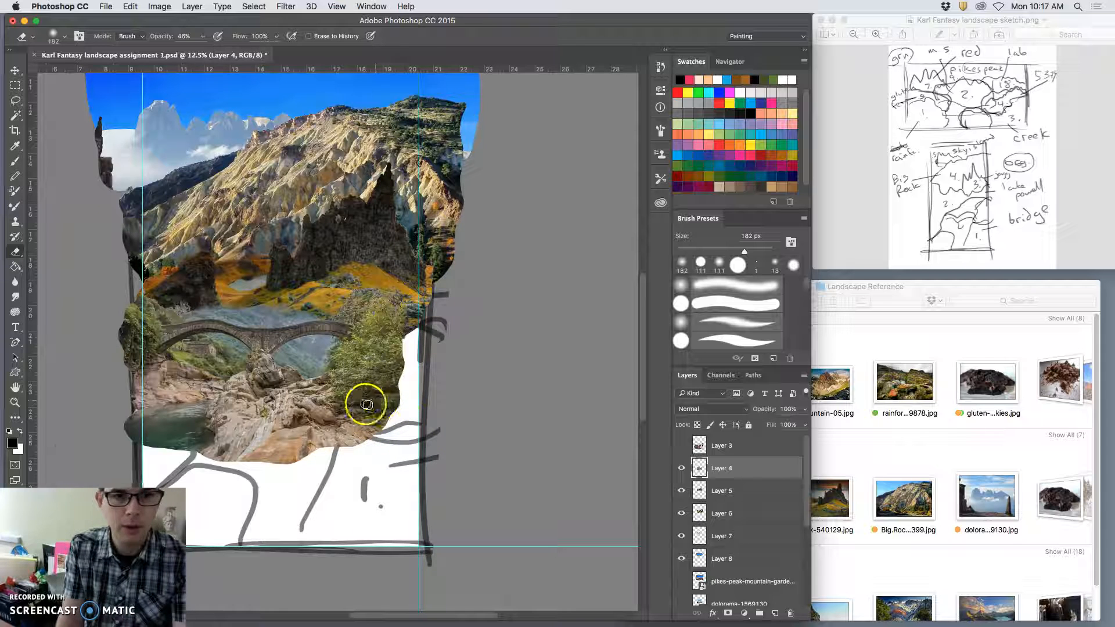
key(super+t)
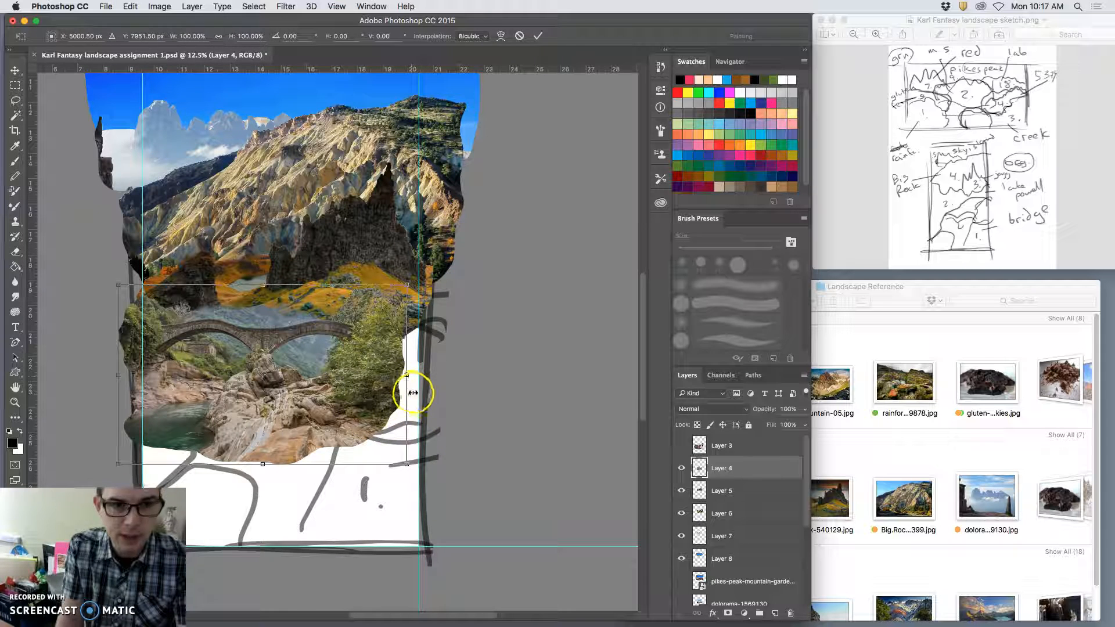
drag(407, 375, 424, 376)
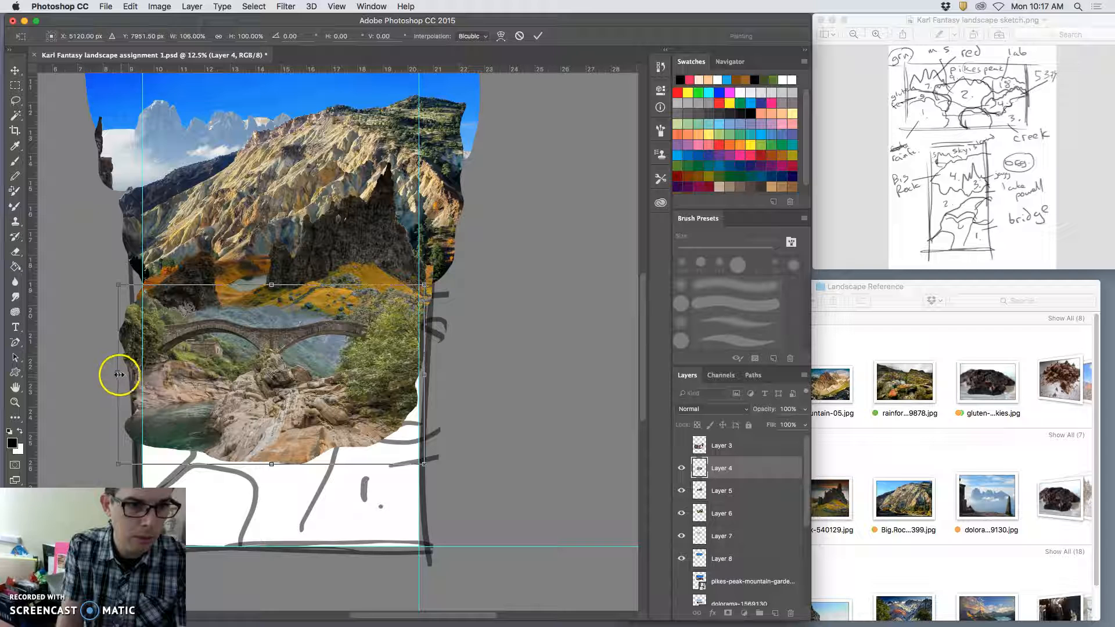
drag(121, 374, 127, 374)
drag(274, 464, 274, 483)
drag(427, 385, 431, 386)
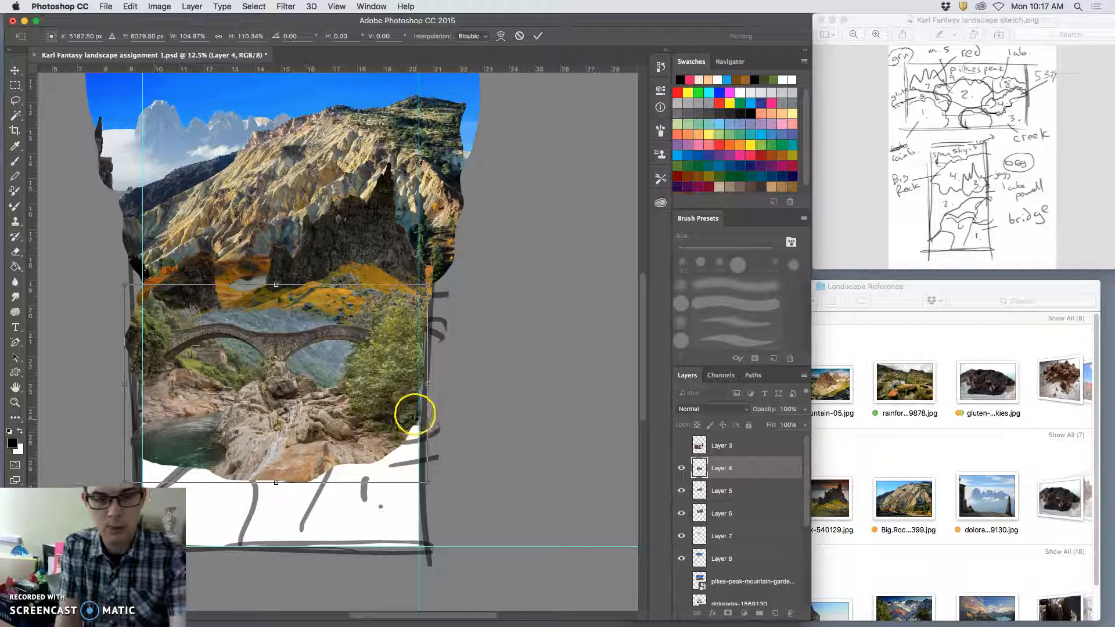
key(Return)
Check the blended hill edge behind the stretched bridge and the overall composition, and save the document.
key(e)
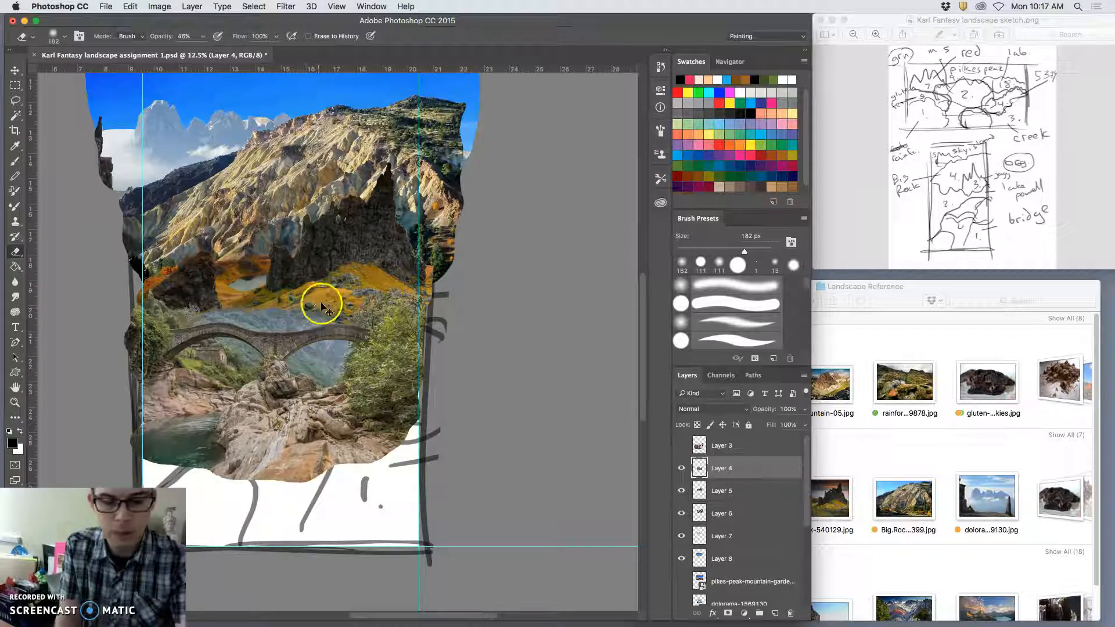
key(super+equal)
key(super+equal)
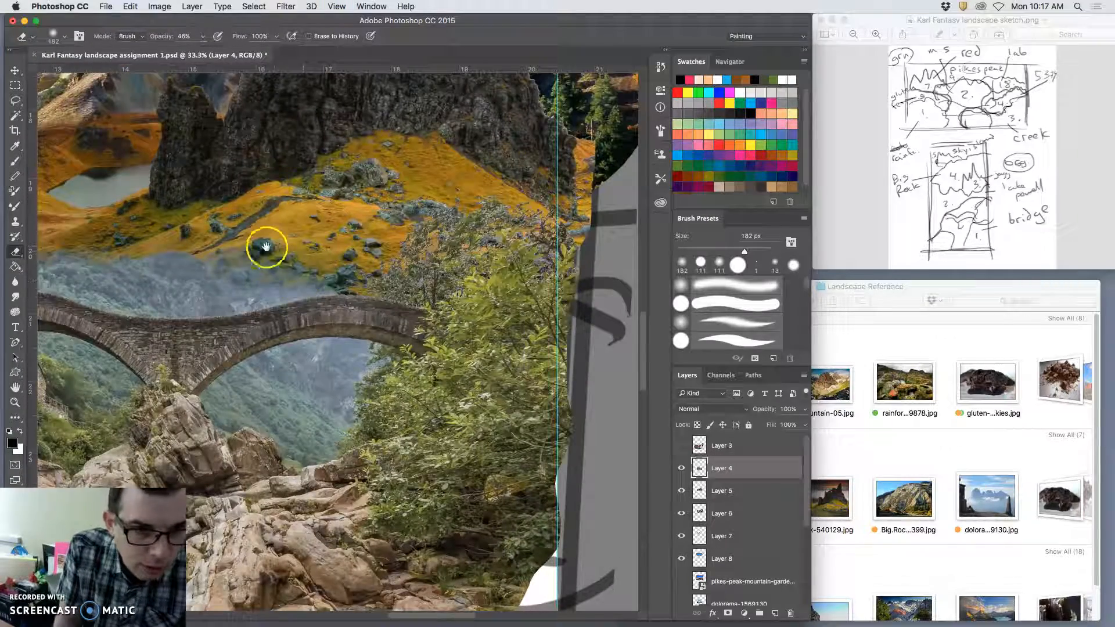
key(super+equal)
mouse_move(251, 221)
mouse_down()
mouse_move(195, 243)
mouse_move(253, 237)
mouse_move(156, 226)
mouse_move(391, 229)
mouse_move(317, 241)
mouse_move(444, 230)
mouse_move(404, 238)
mouse_move(477, 245)
mouse_move(516, 276)
mouse_move(550, 268)
mouse_move(560, 250)
mouse_move(559, 265)
mouse_move(598, 250)
mouse_move(503, 211)
mouse_up()
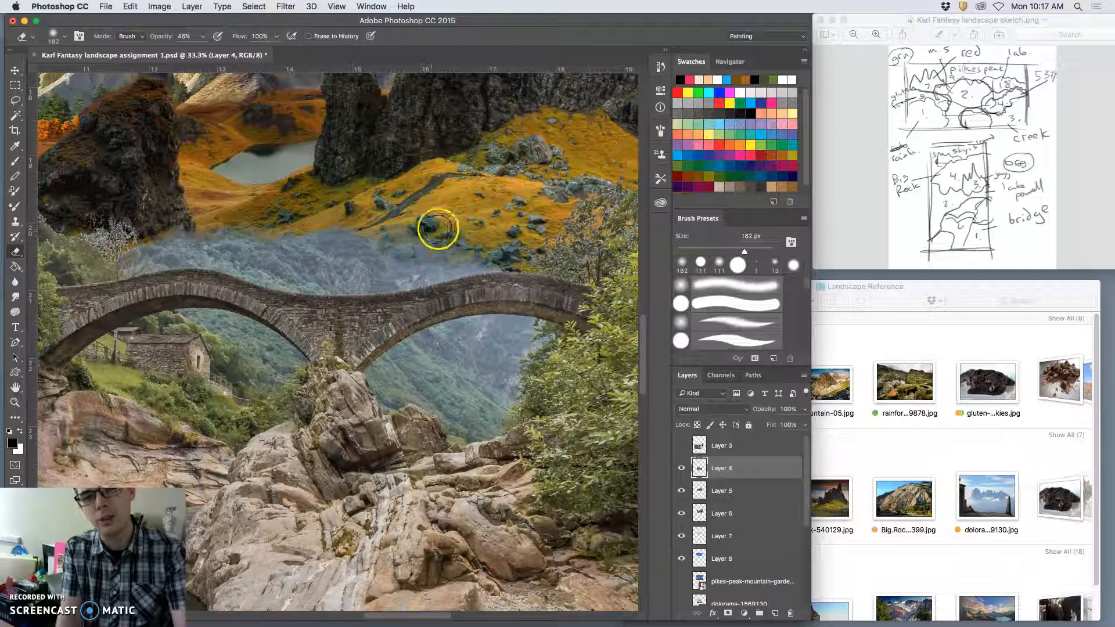
key(super+minus)
key(super+minus)
key(super+minus)
key(super+minus)
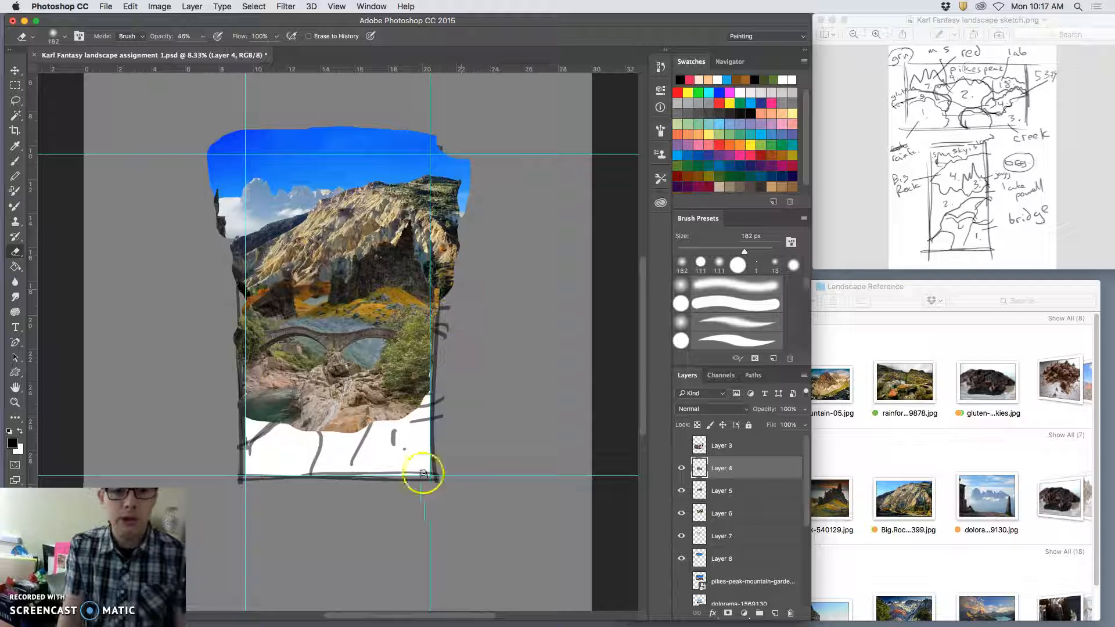
key(super+s)
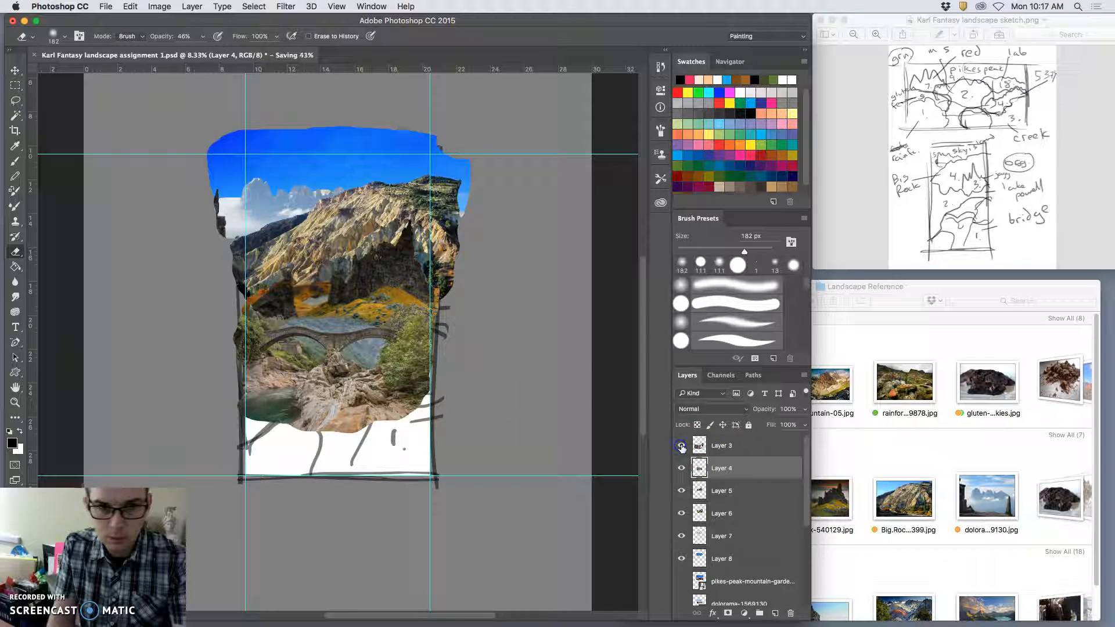
Show the red canyon lake photo on Layer 3 and make it the active layer.
click(682, 446)
click(749, 445)
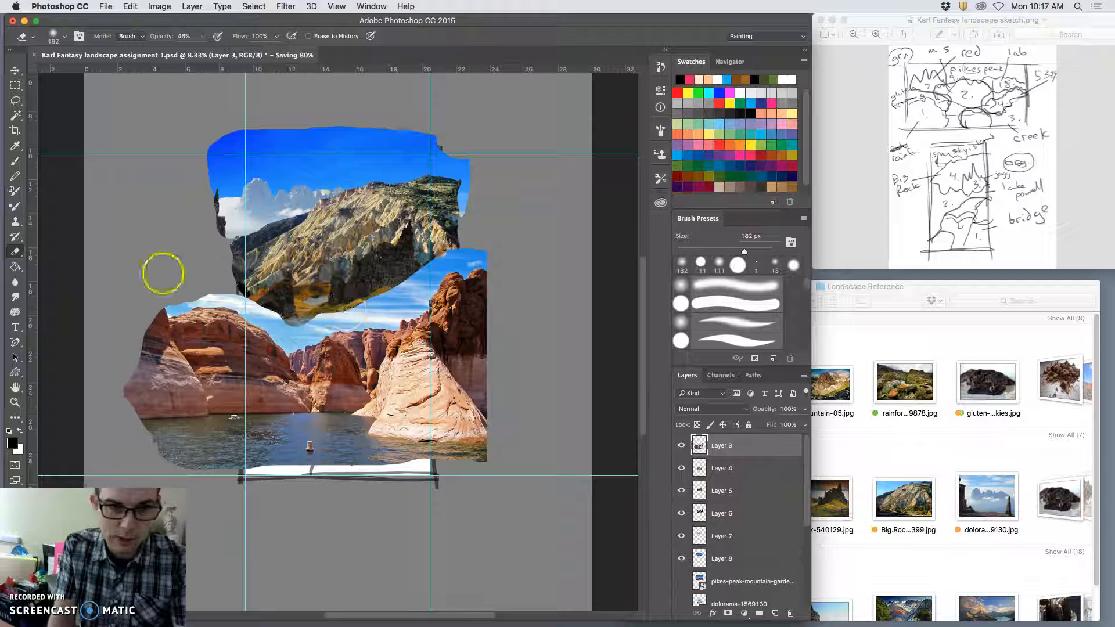
click(17, 72)
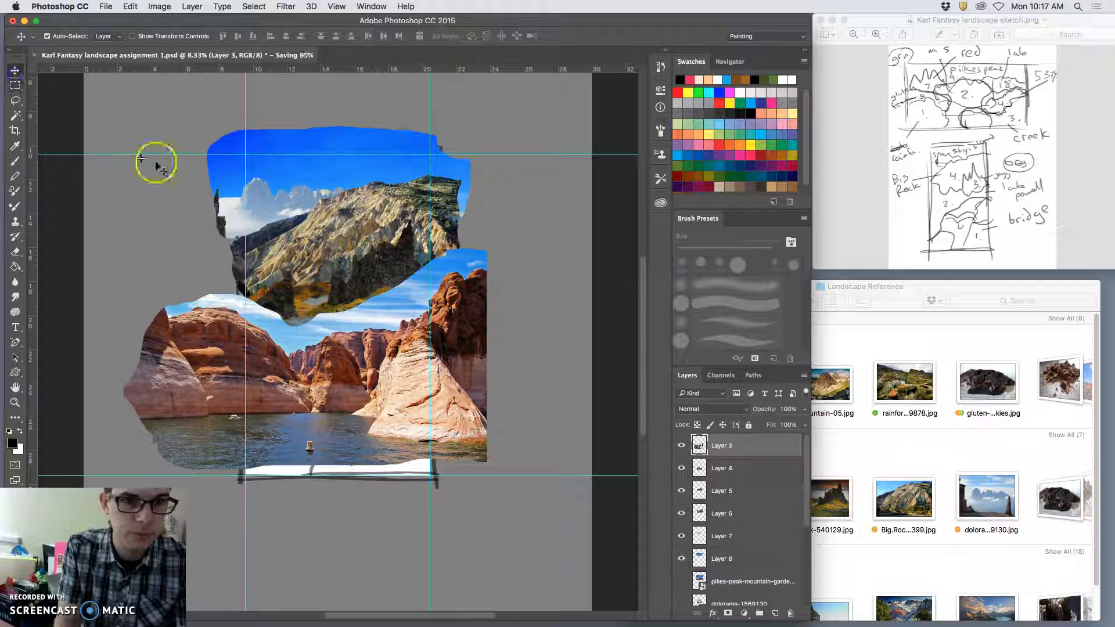
Select the blue sky and clouds above the red canyon rocks with the Magic Wand, adding the separate patches together.
click(16, 115)
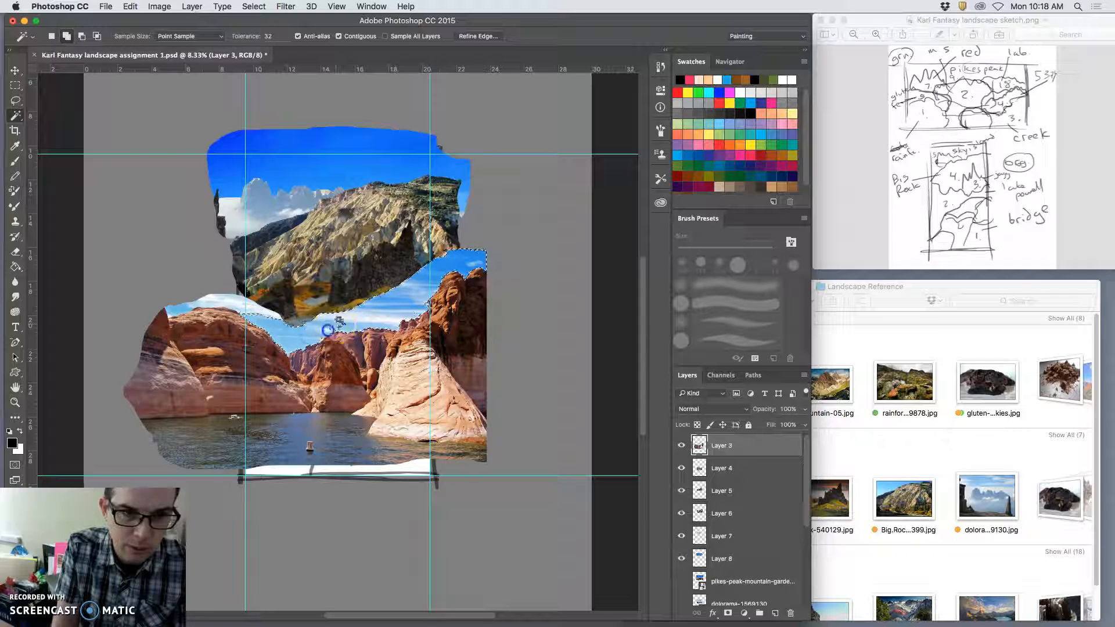
click(440, 298)
click(427, 305)
click(261, 310)
click(229, 302)
click(186, 311)
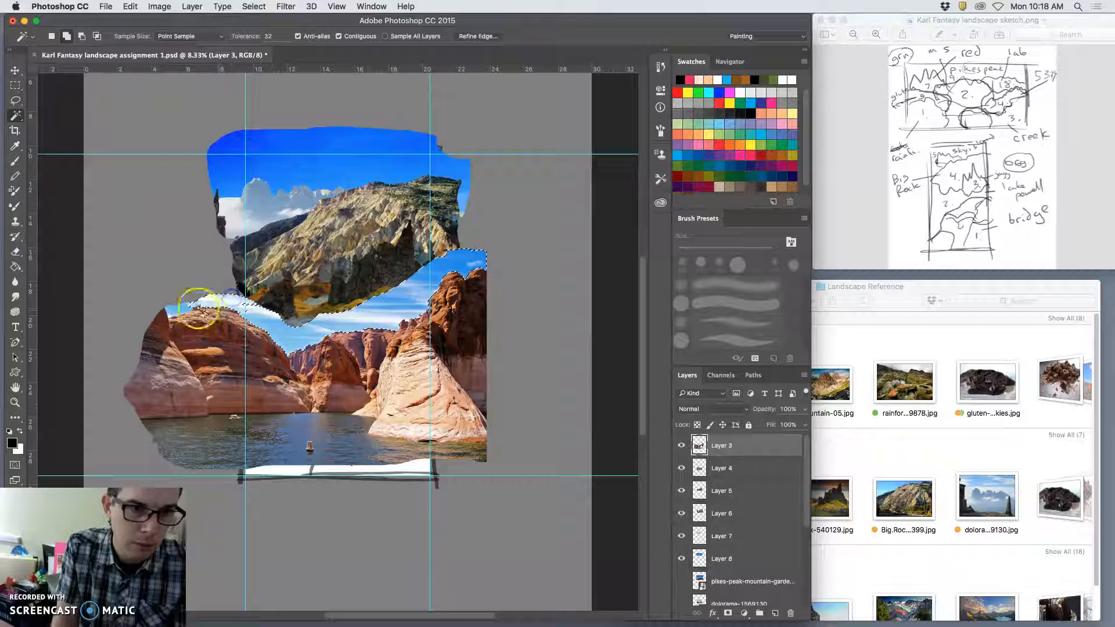
click(172, 313)
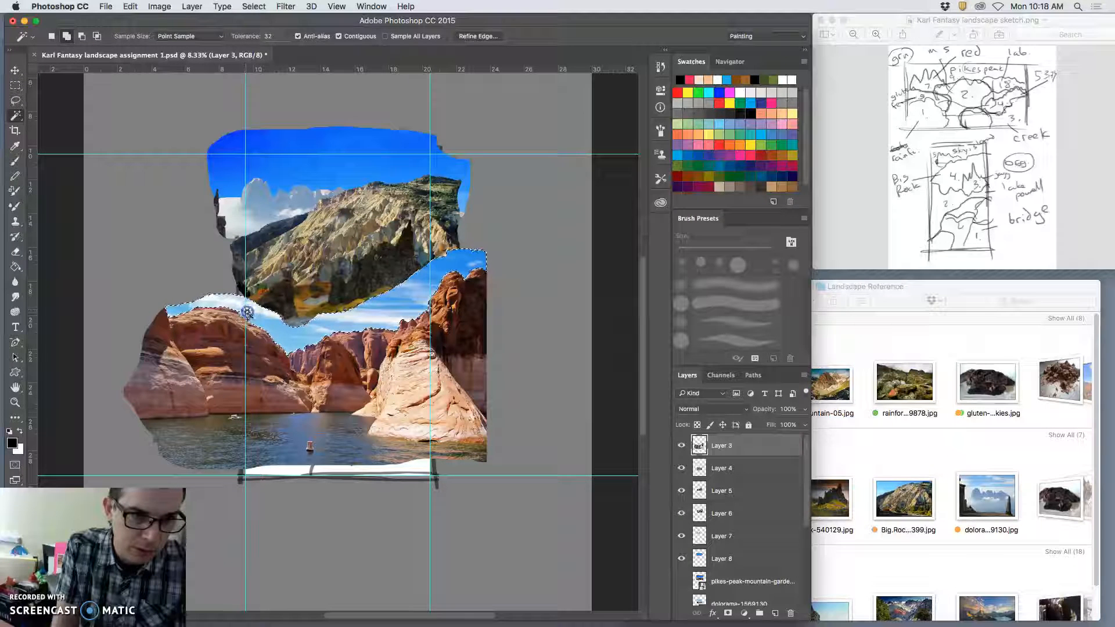
shift+click(239, 310)
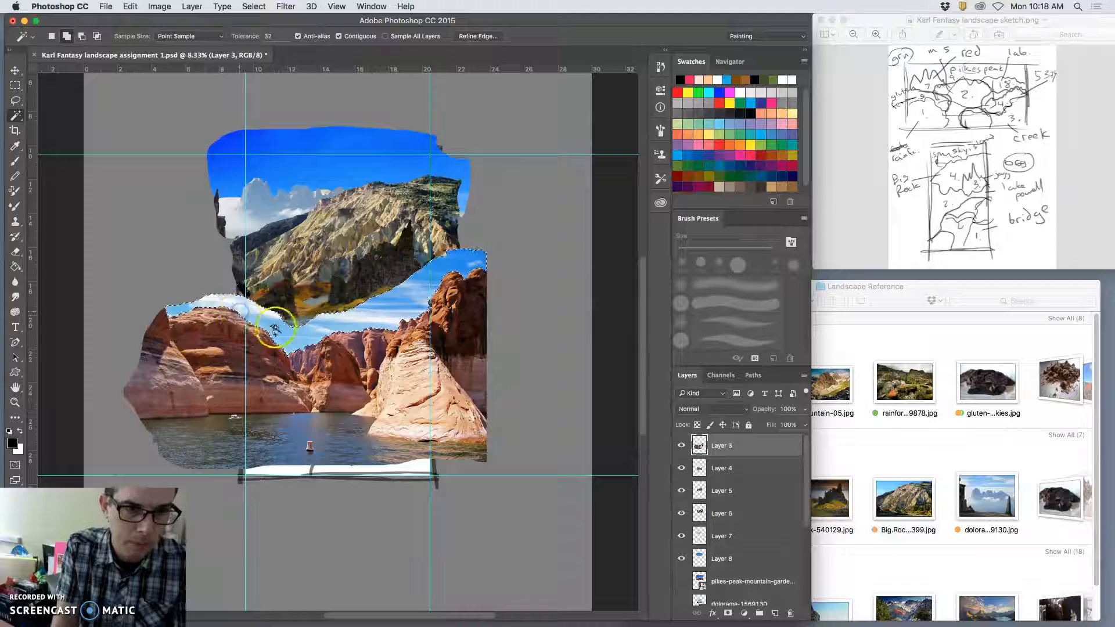
Add the missed sky patches beside the tall dark-red rock to the Magic Wand selection.
key(super+plus)
key(super+plus)
key(super+plus)
key(super+plus)
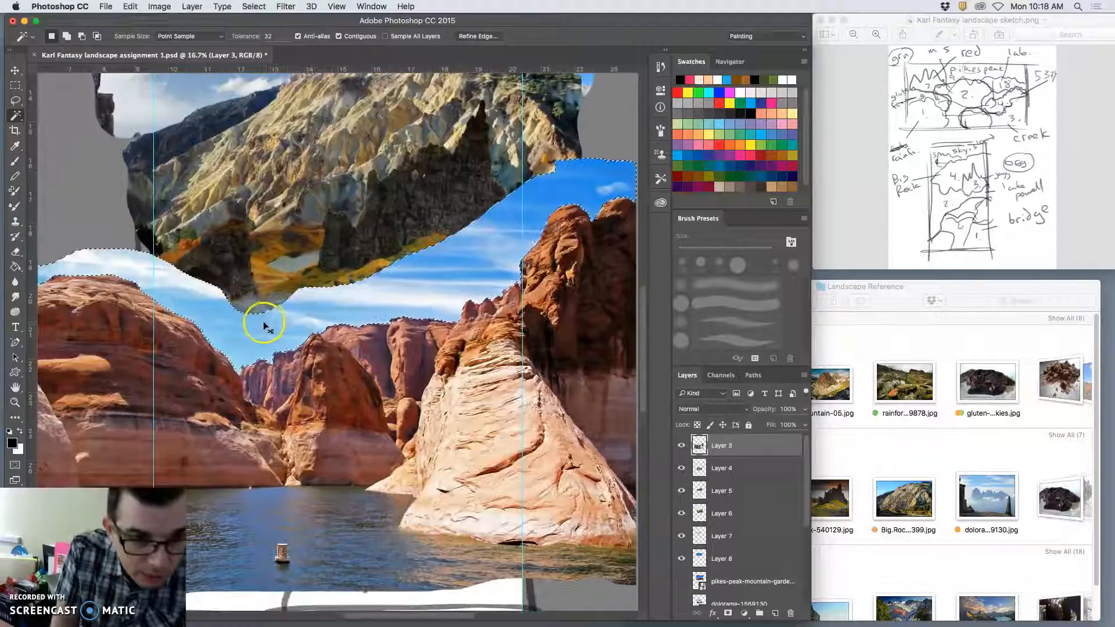
drag(263, 316, 264, 266)
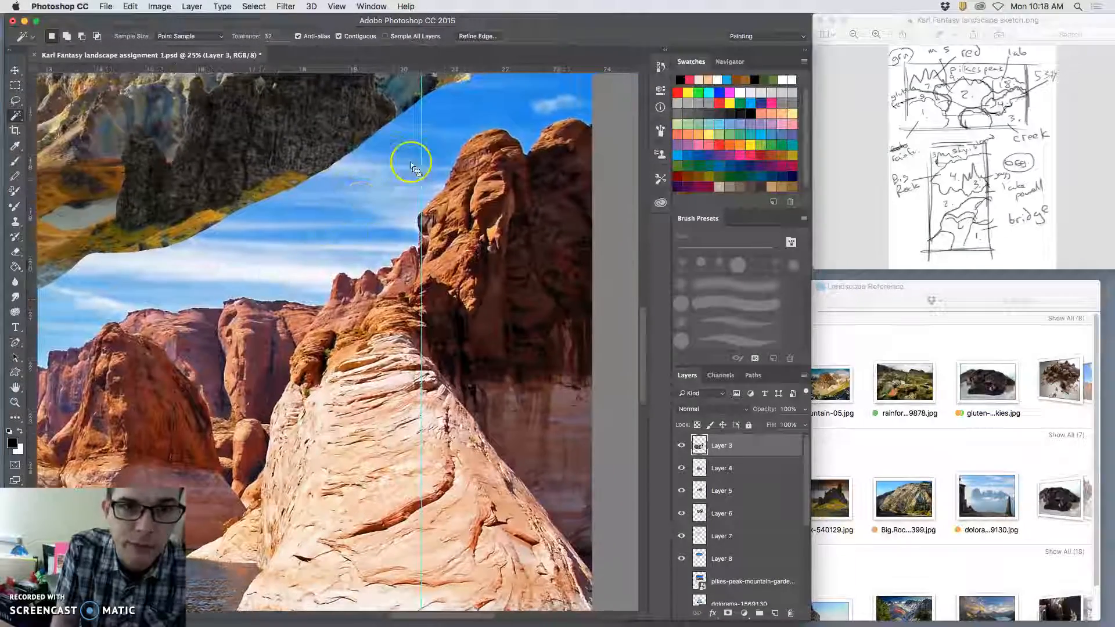
click(395, 182)
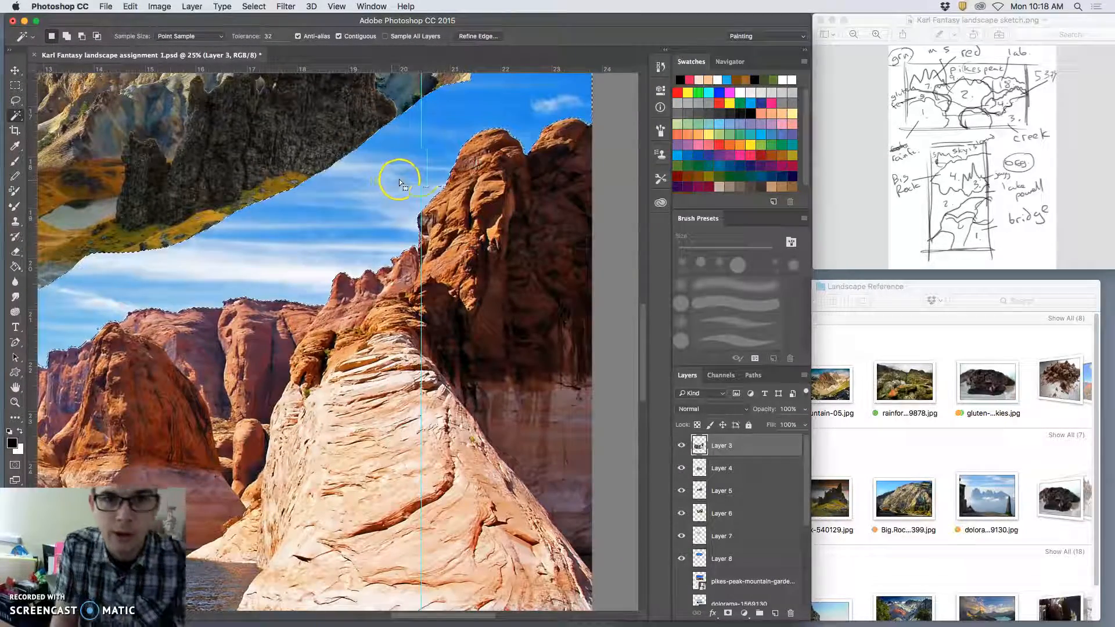
shift+click(439, 186)
shift+click(421, 197)
Try to delete the selected sky from the canyon layer and clear the selection.
key(Delete)
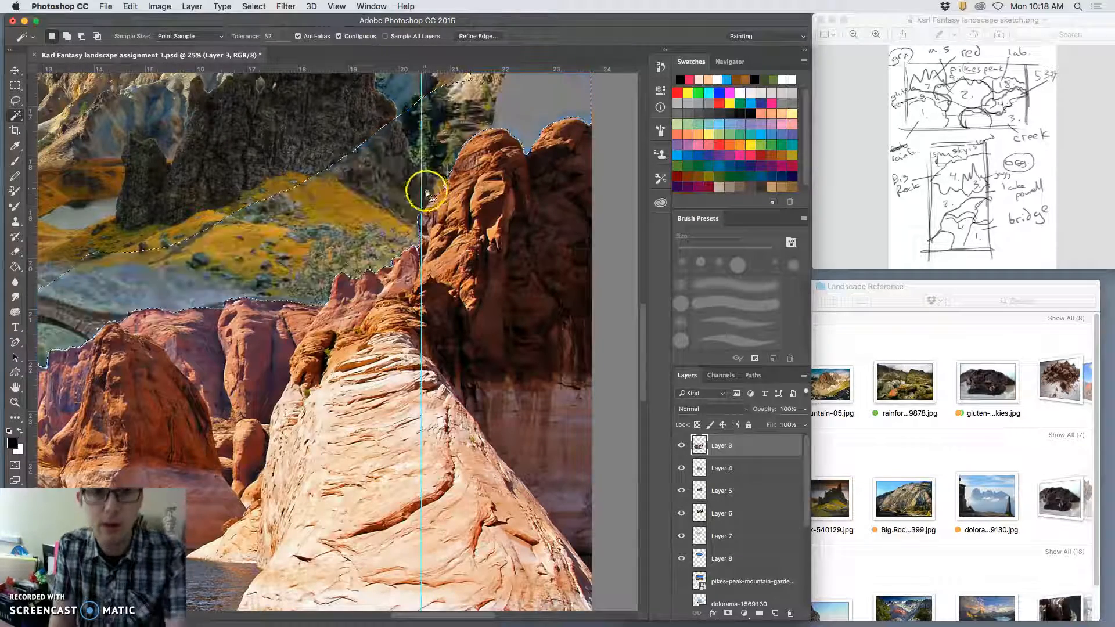
key(super+d)
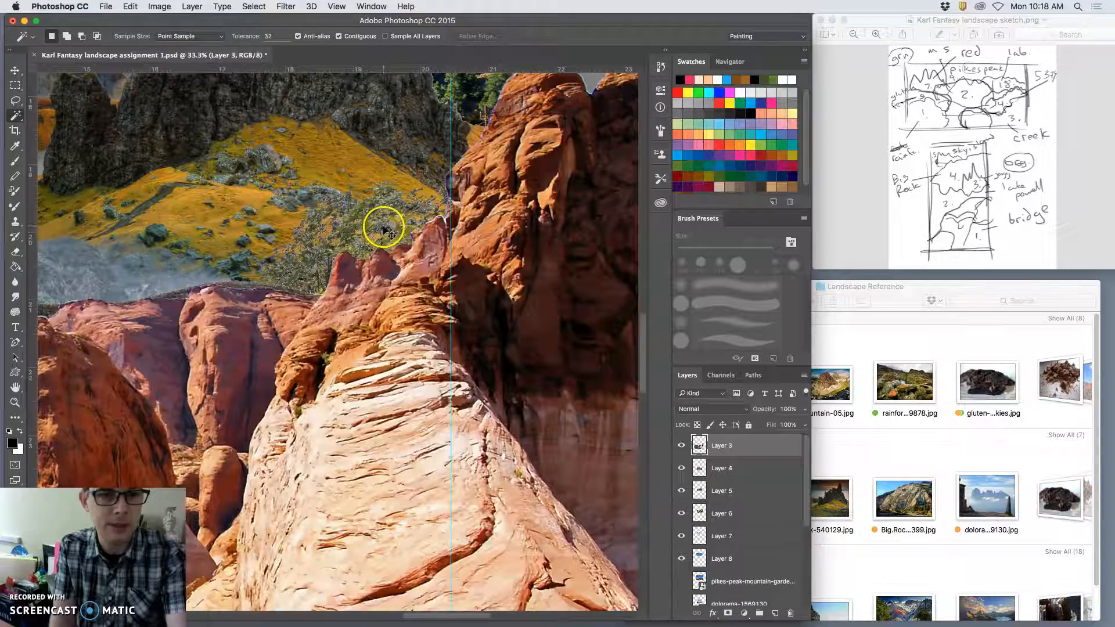
key(super+minus)
key(super+minus)
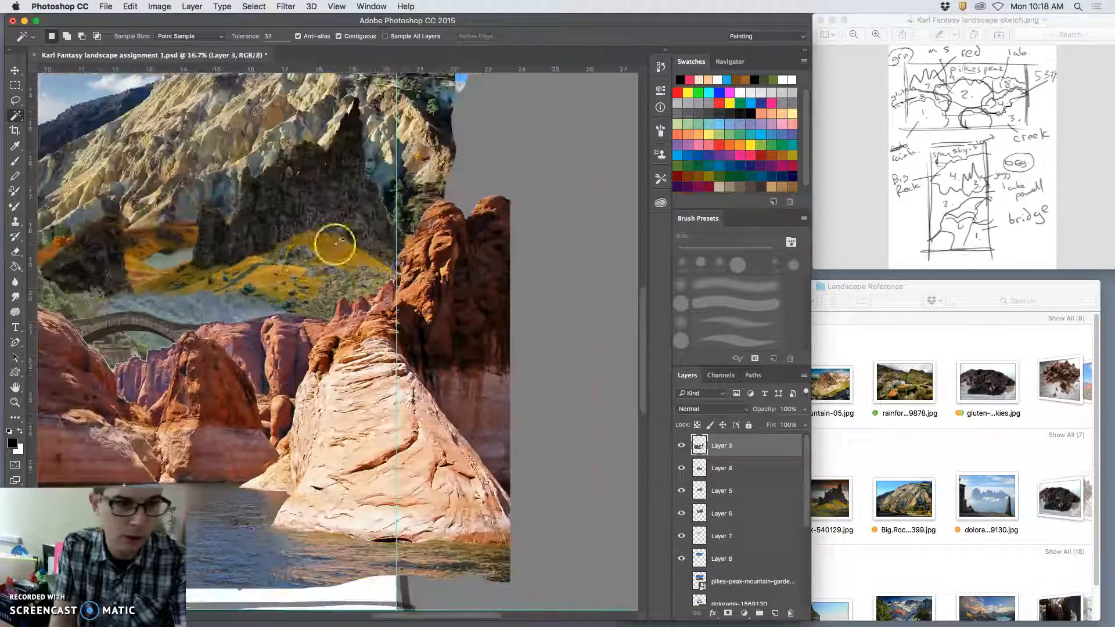
Examine the cut edge of the red rocks up close for leftover sky fringe against the bridge and hills.
key(super+plus)
key(super+plus)
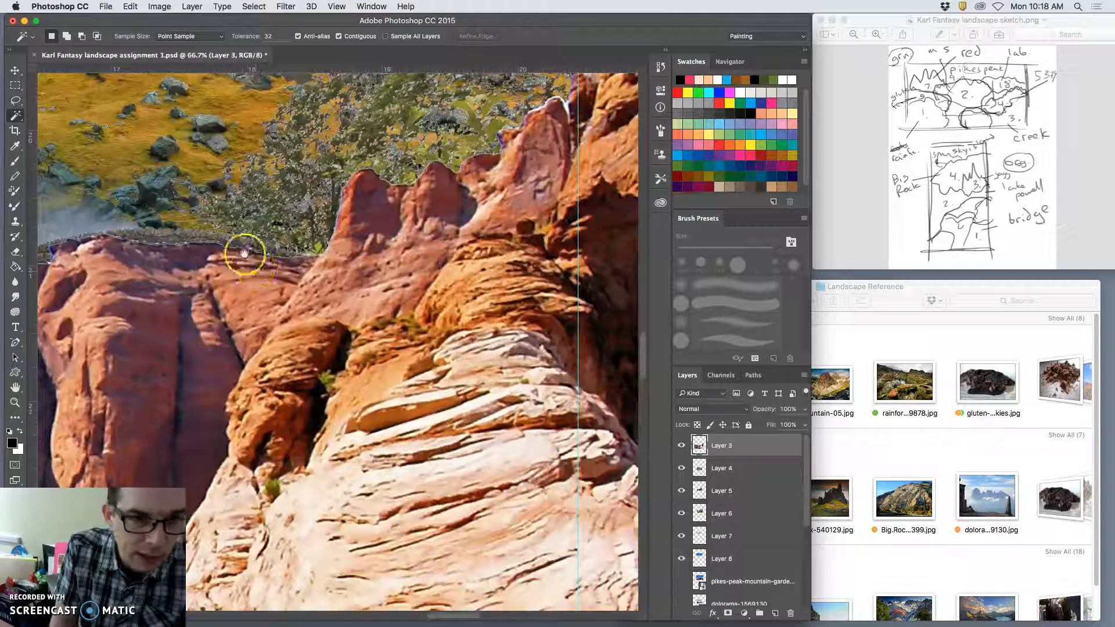
drag(245, 253, 455, 211)
drag(278, 250, 500, 206)
key(super+plus)
key(super+plus)
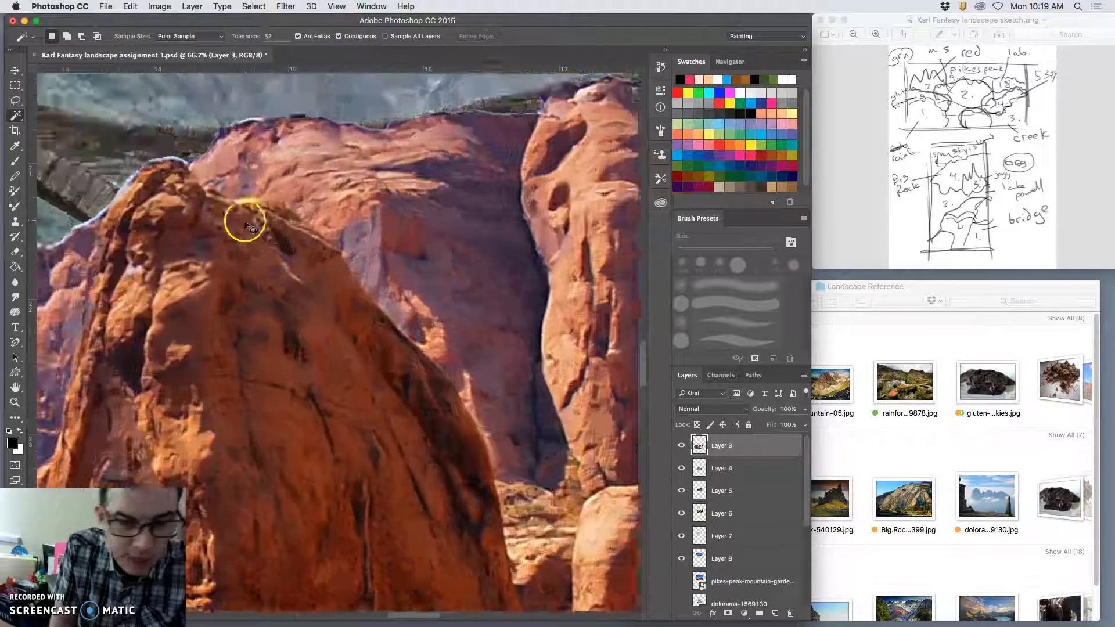
drag(200, 168, 507, 423)
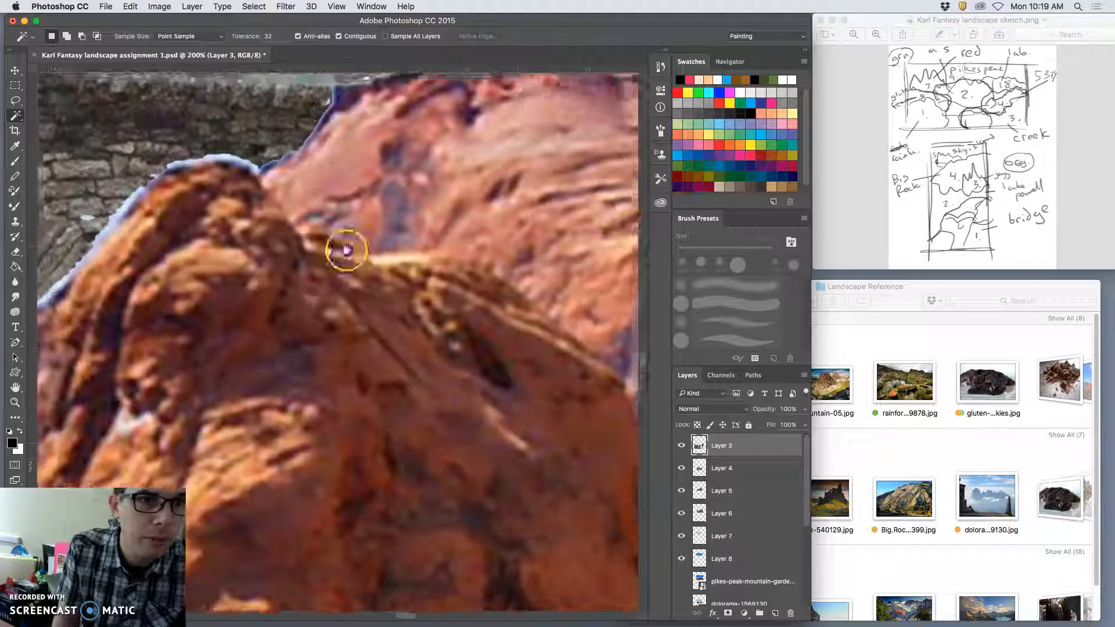
drag(313, 256, 488, 269)
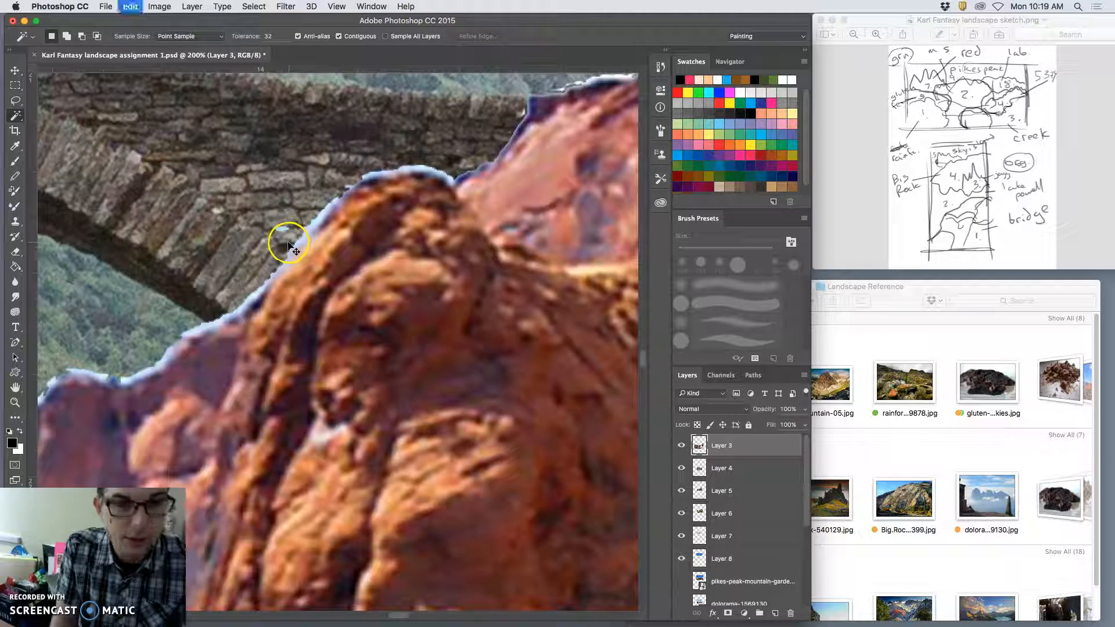
Undo the sky deletion and add the light fringe along the central rock's slope to the restored selection.
key(super+z)
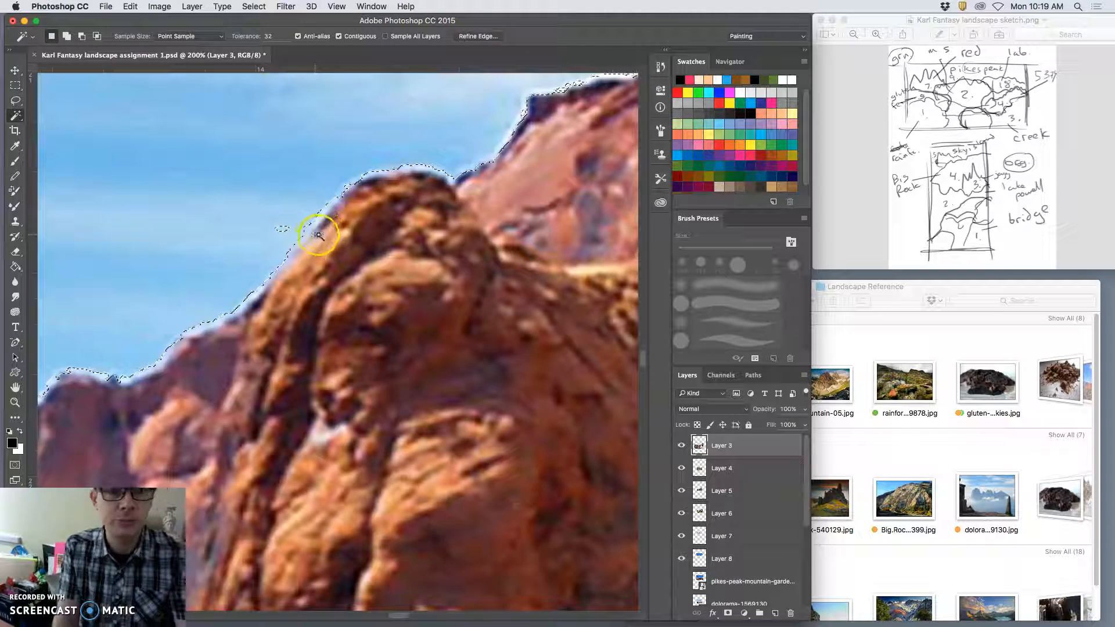
shift+click(271, 235)
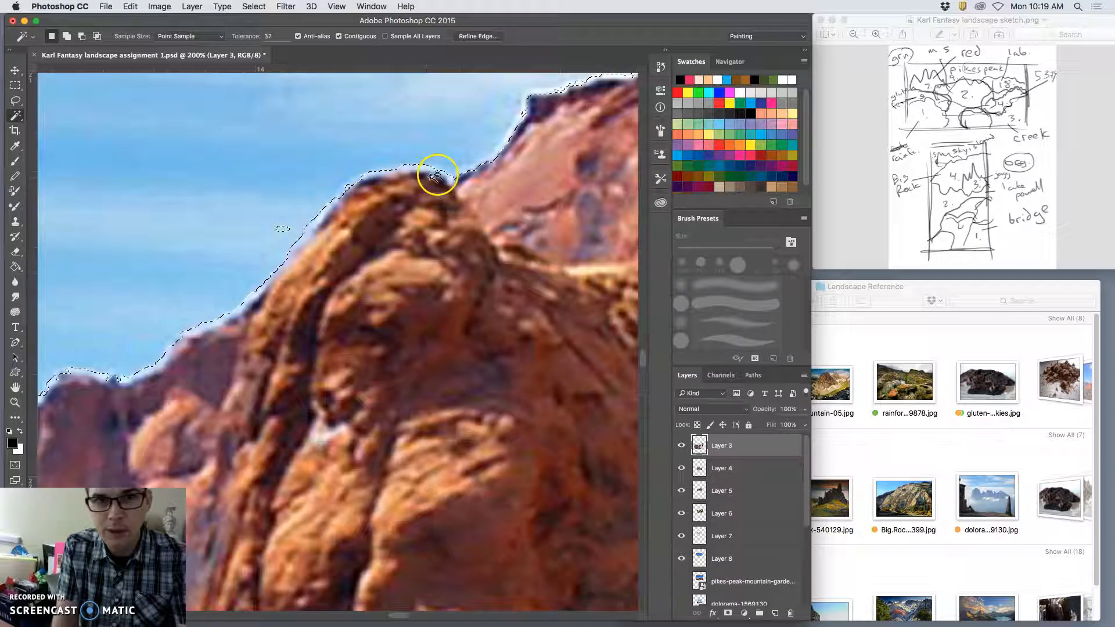
key(super+minus)
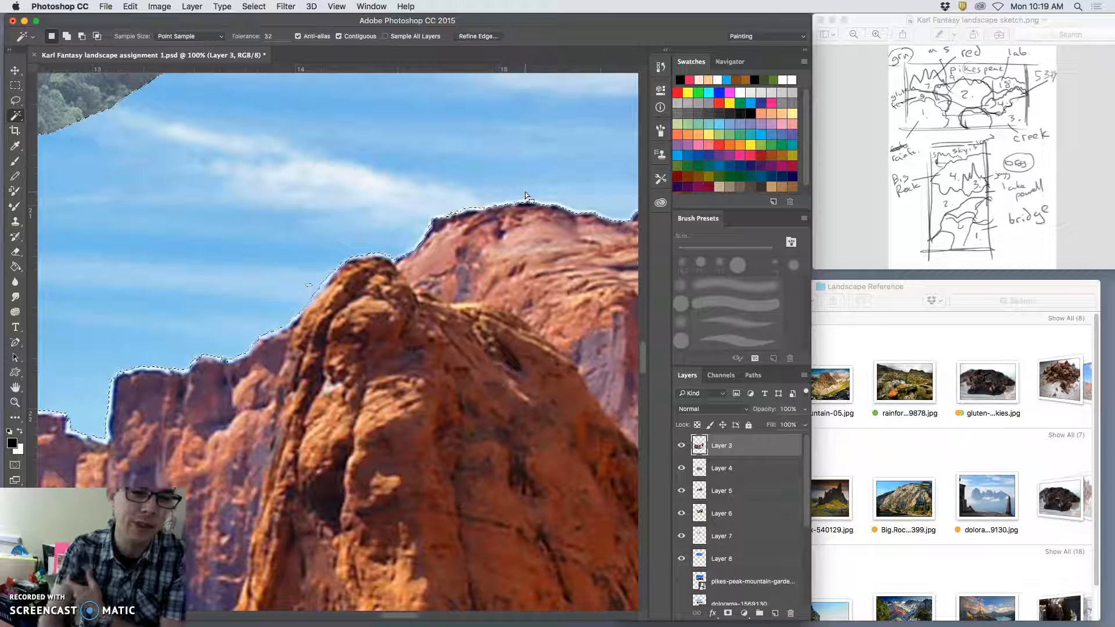
click(118, 413)
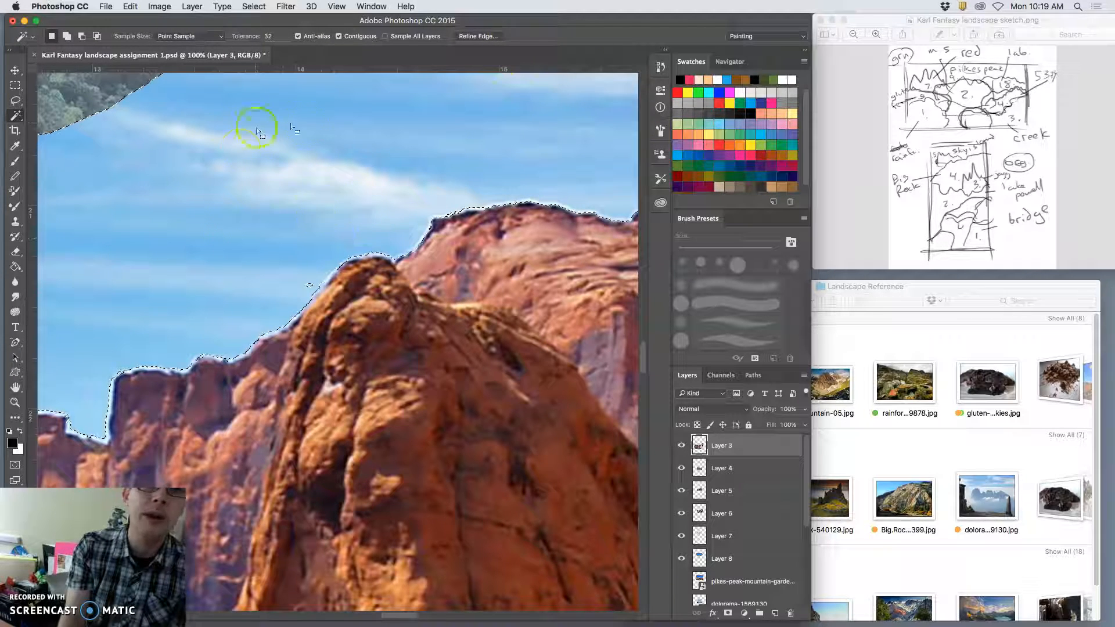
Open Refine Edge for the sky selection, enable Remember Settings, and set Shift Edge to +11%.
click(476, 36)
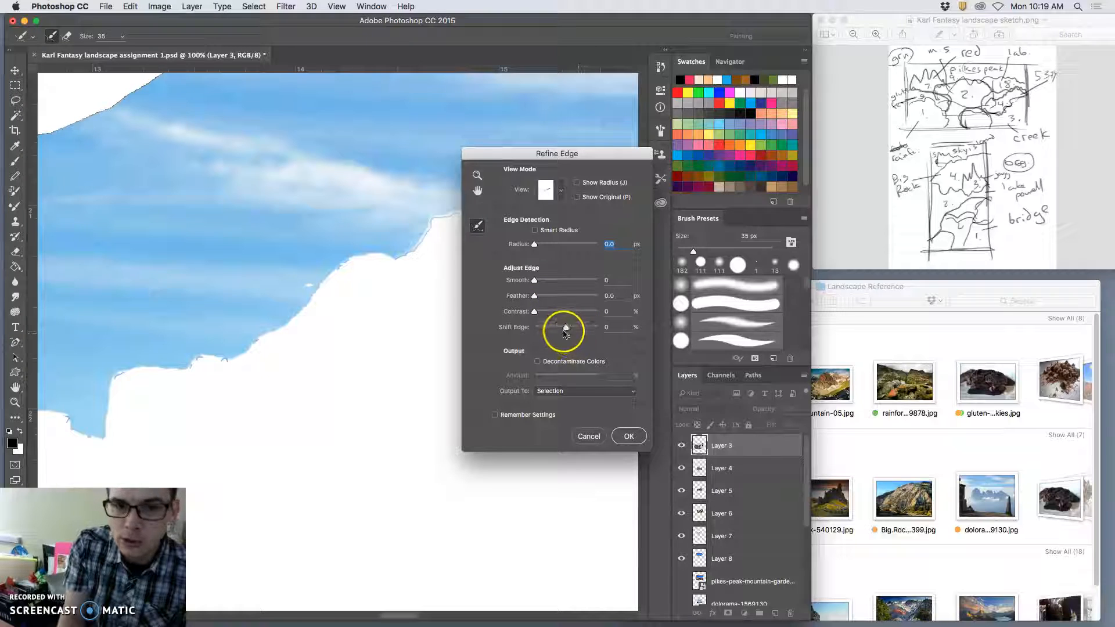
click(495, 416)
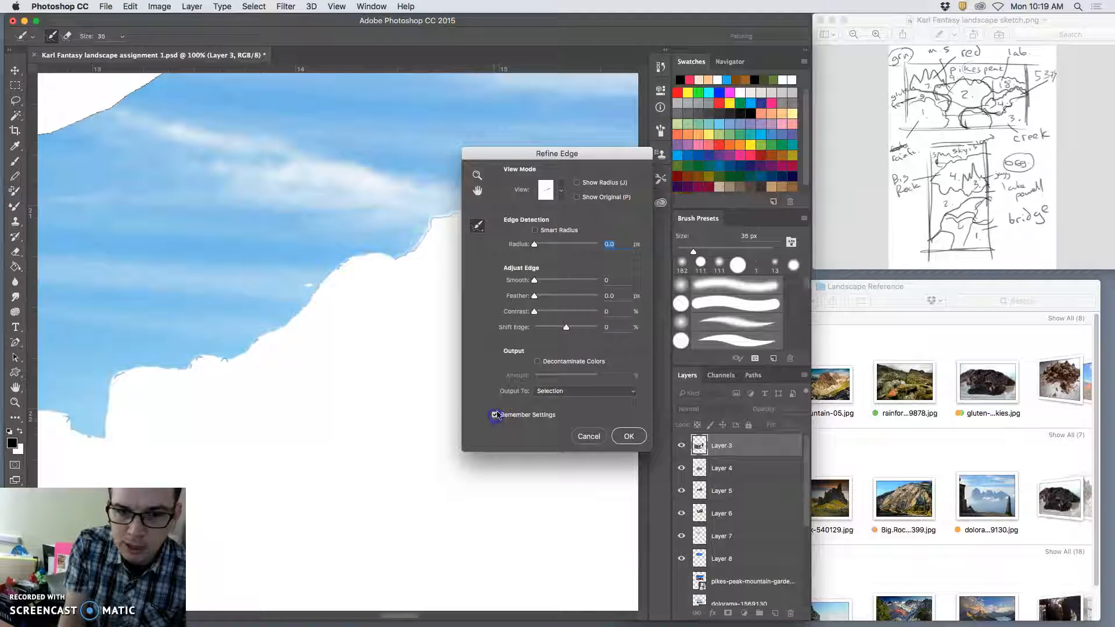
drag(566, 327, 569, 331)
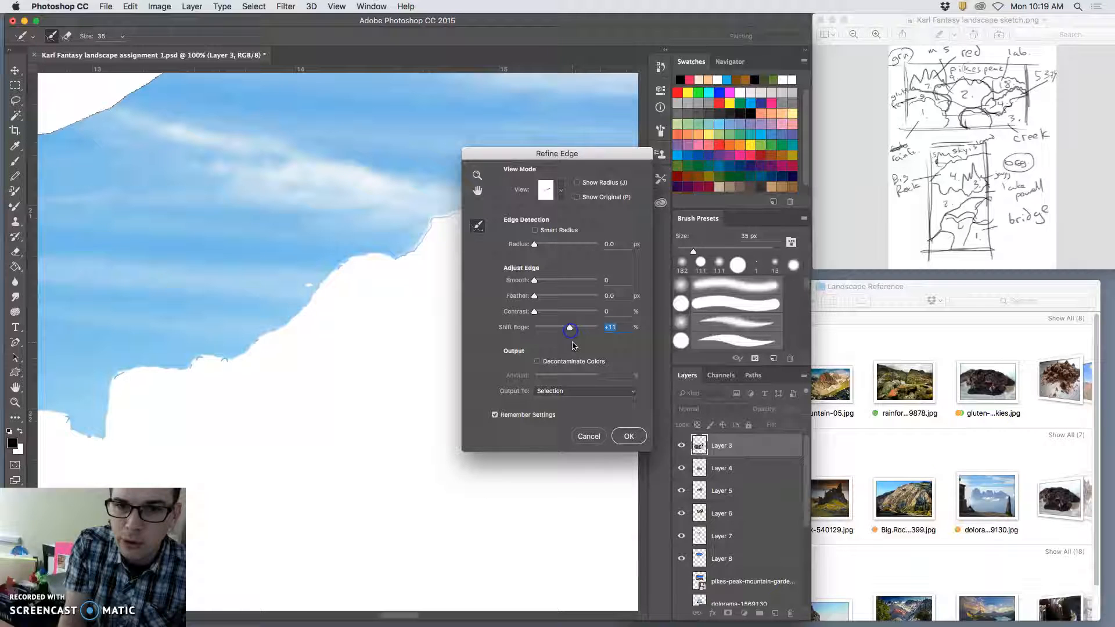
click(573, 327)
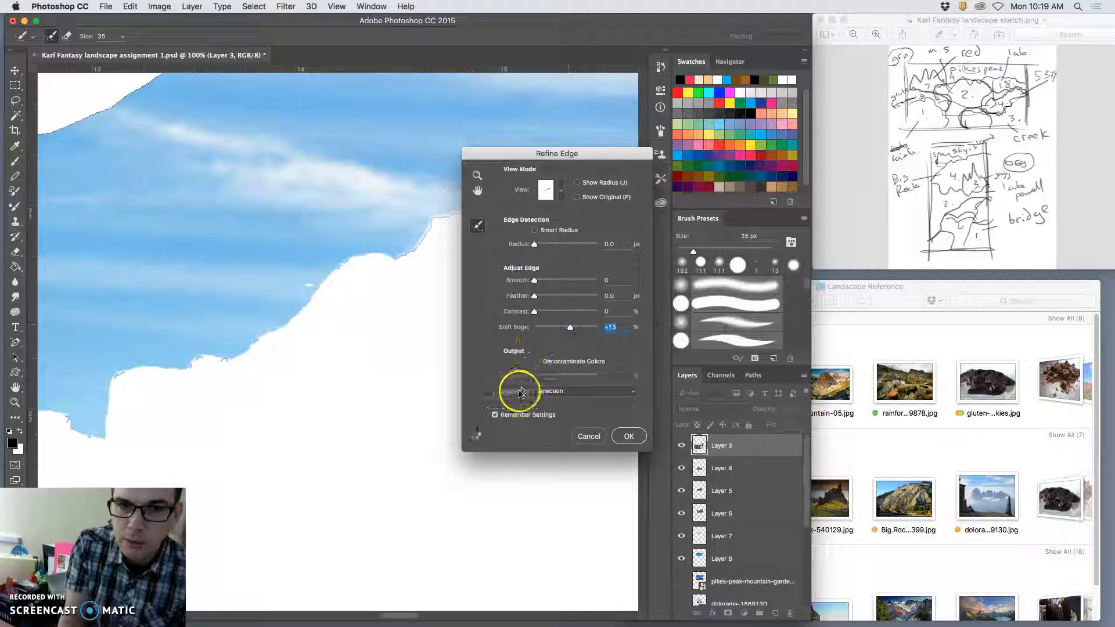
click(571, 329)
drag(571, 330, 569, 329)
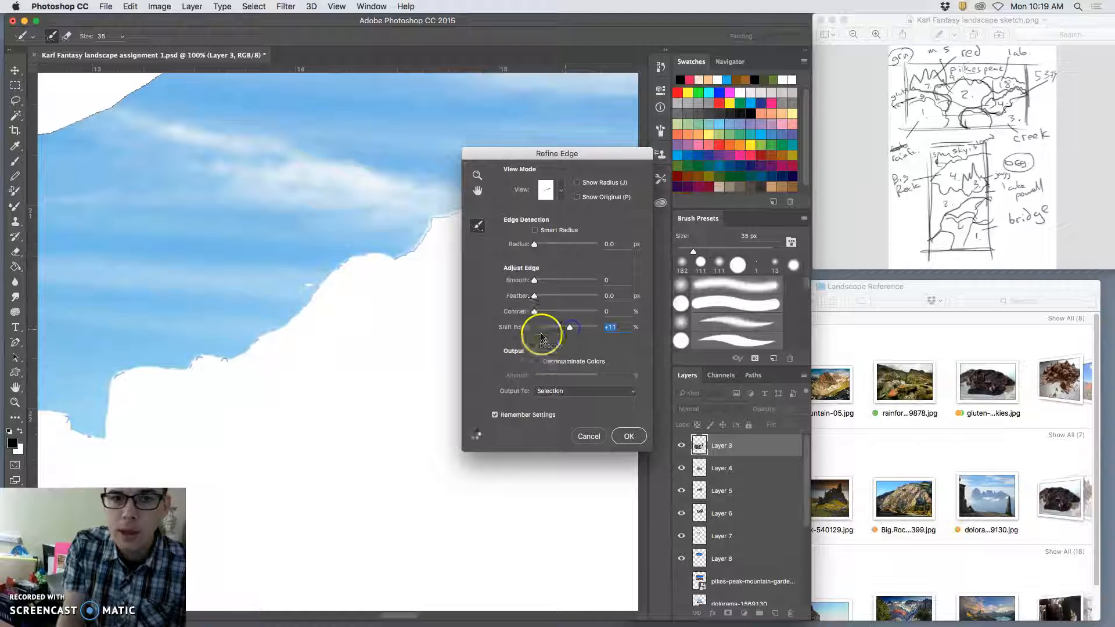
Set Feather to 3.0 px, raise the edge detection Radius slightly, and apply the refined edge to the selection.
click(535, 298)
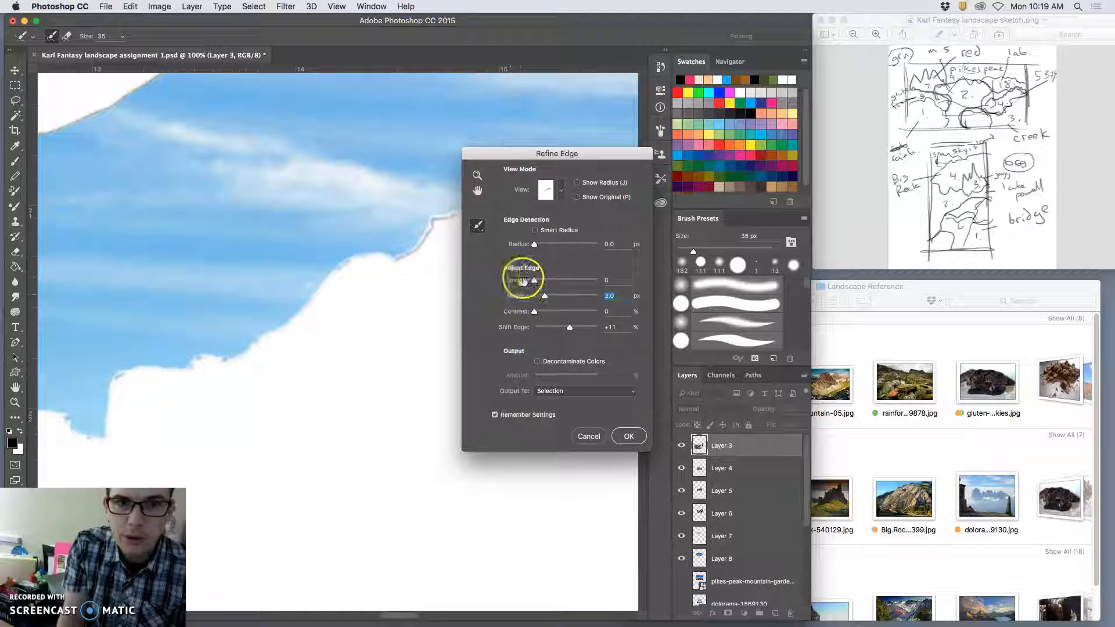
mouse_move(535, 245)
mouse_down()
mouse_move(530, 298)
mouse_move(541, 246)
mouse_up()
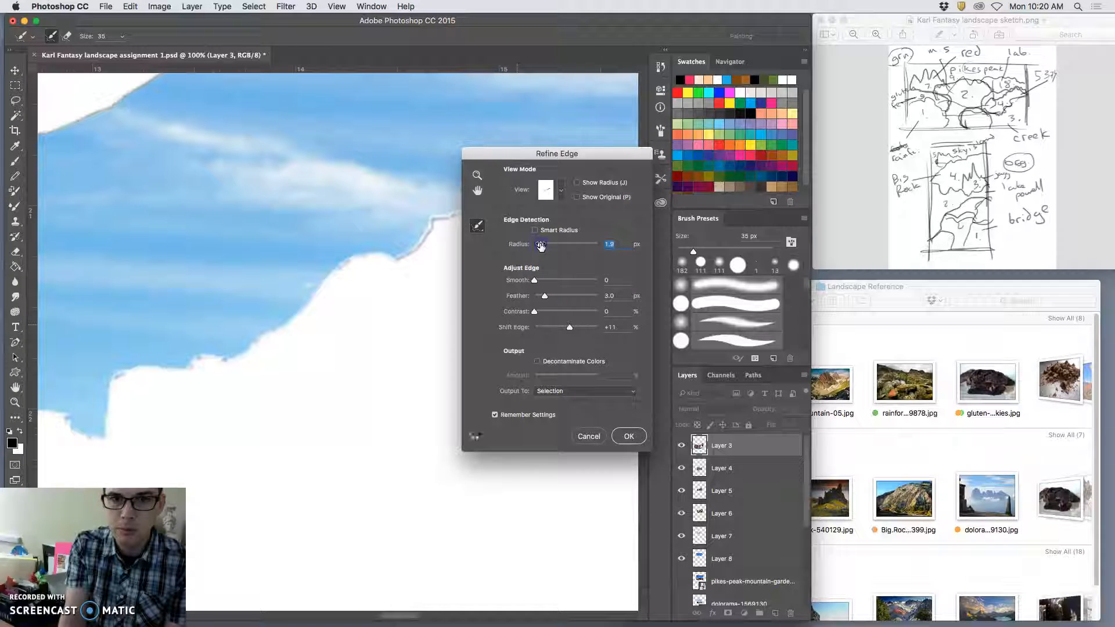
drag(544, 250, 546, 249)
click(628, 436)
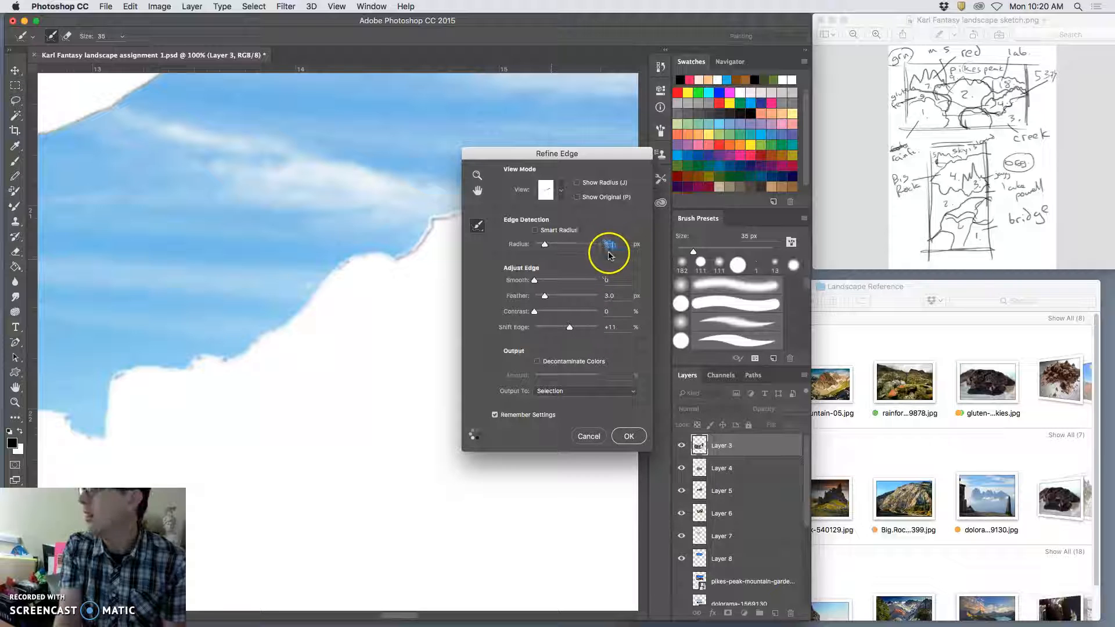
click(621, 440)
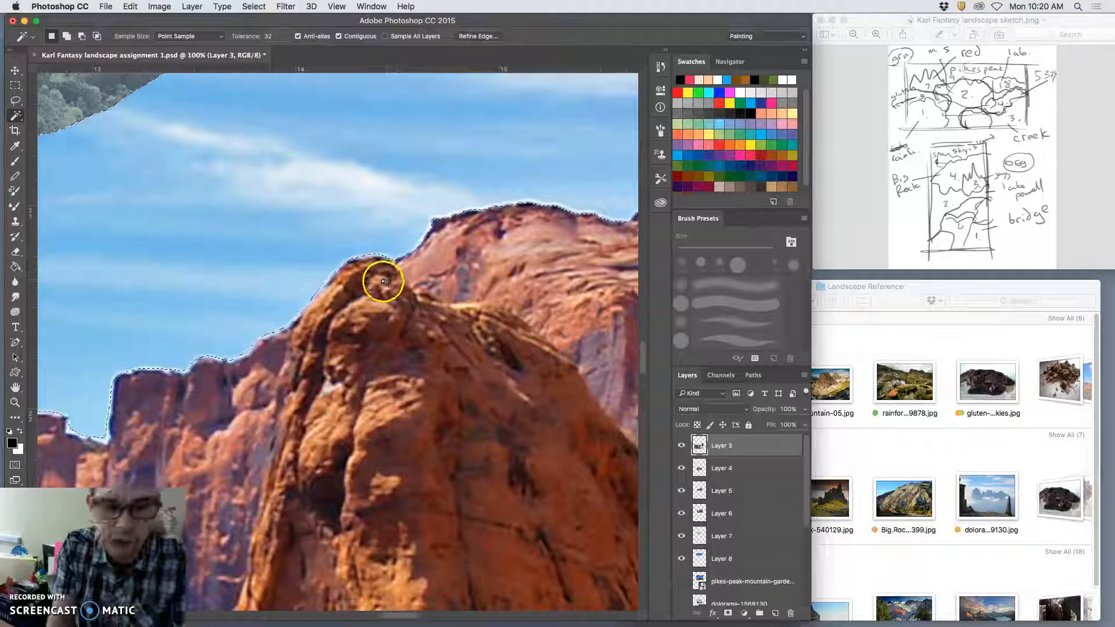
Delete the refined sky selection from the canyon layer and check the new rock edge against the bridge.
scroll(386, 273, up, 3)
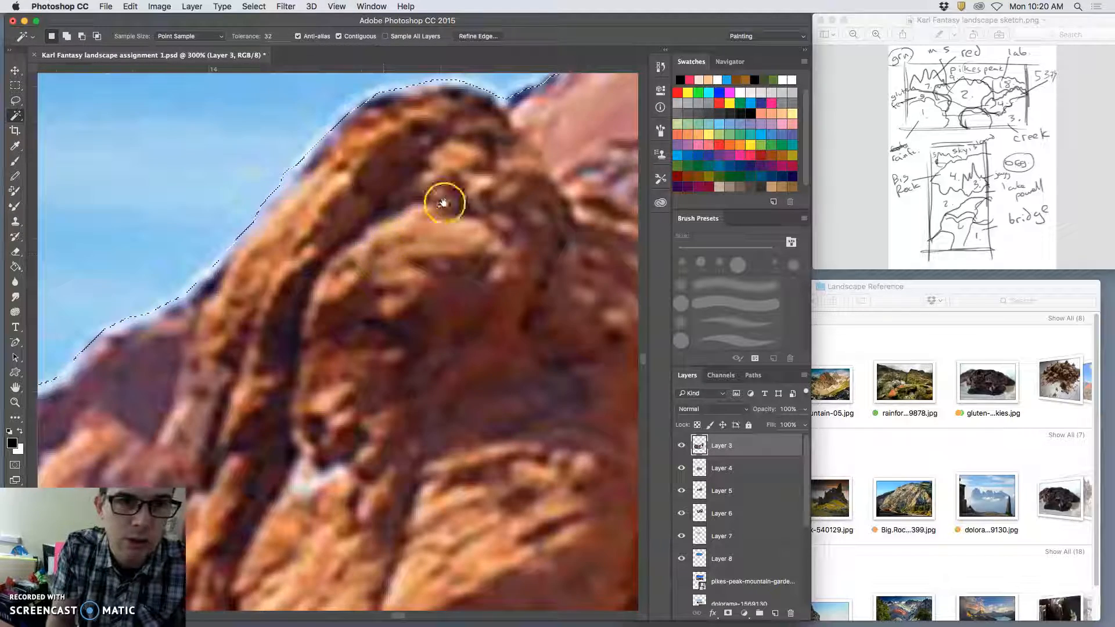
scroll(403, 304, up, 5)
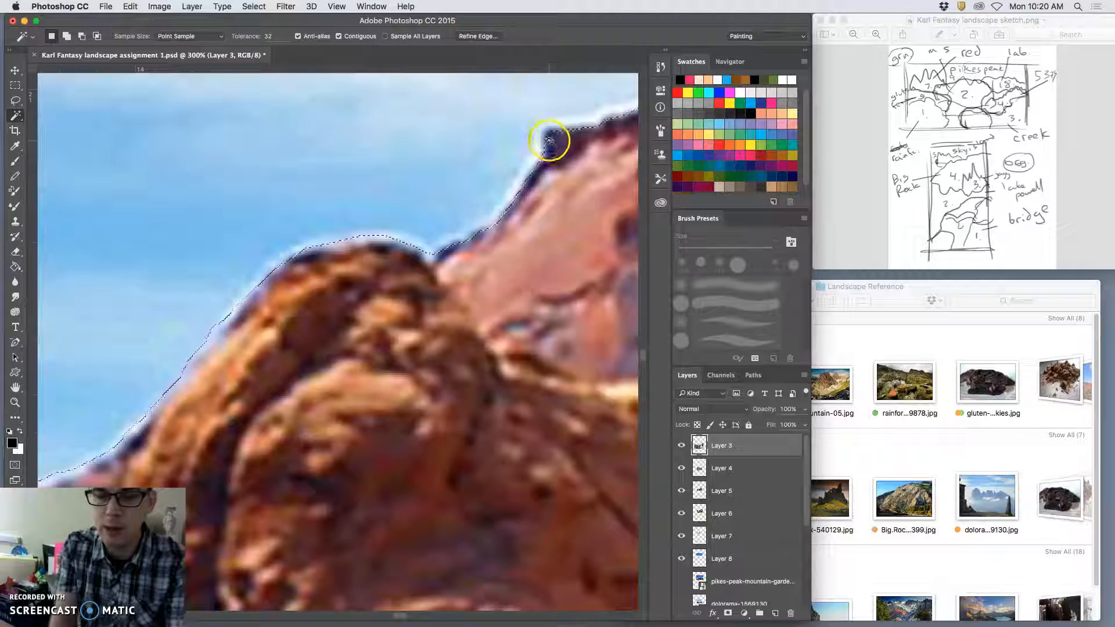
key(Delete)
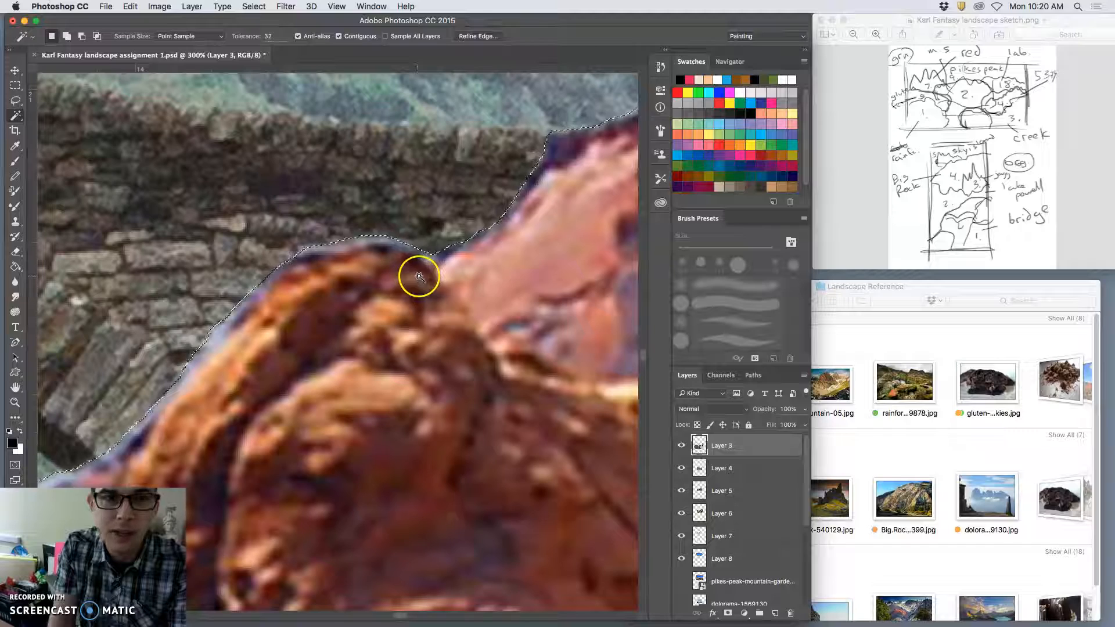
scroll(425, 268, down, 5)
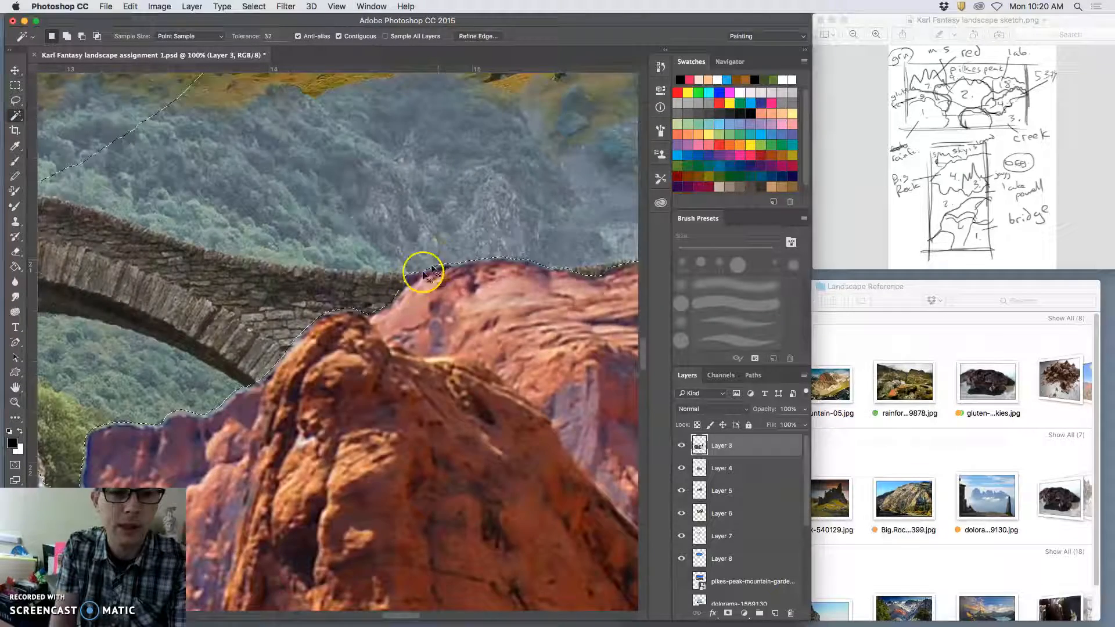
scroll(425, 268, down, 2)
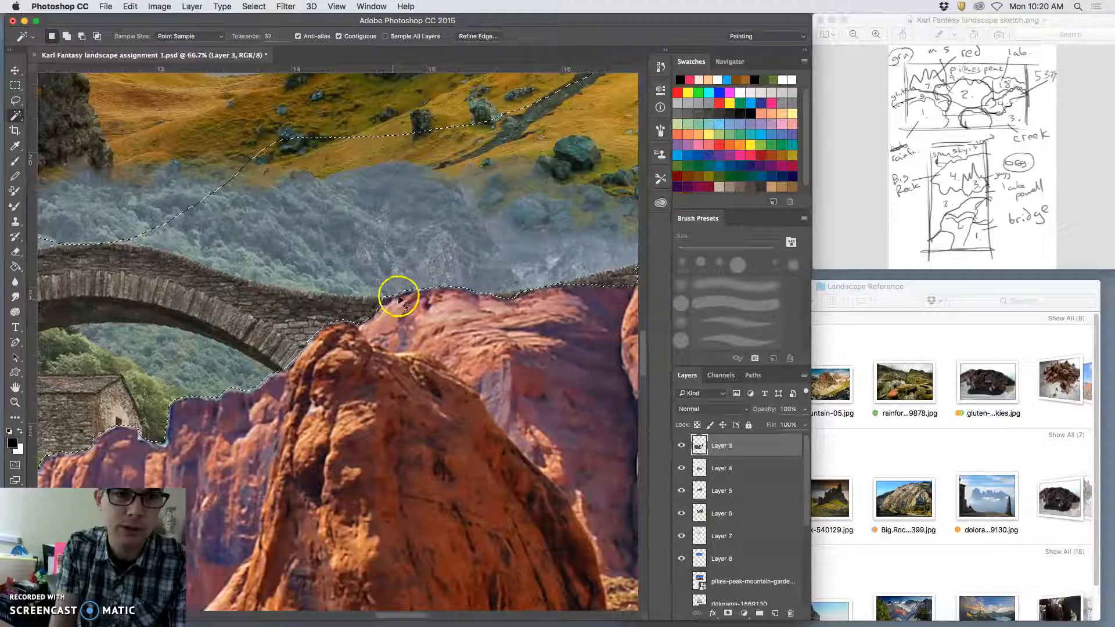
scroll(407, 290, left, 8)
scroll(407, 291, down, 4)
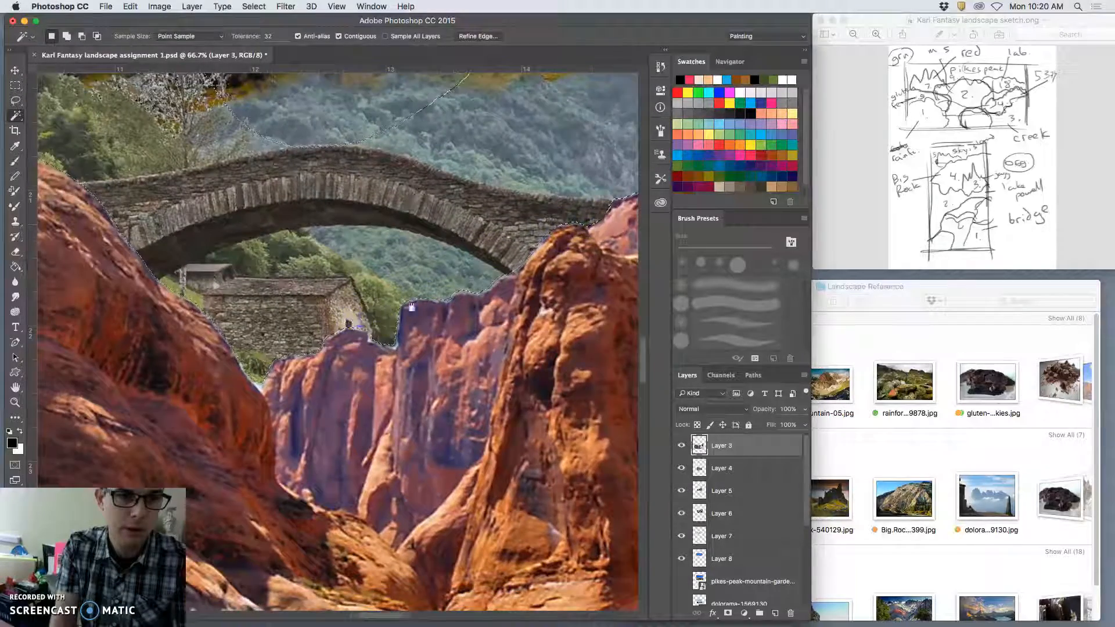
Clear the sky selection and set the Eraser to 22 px size, 83% opacity and about 41% hardness.
scroll(381, 310, up, 2)
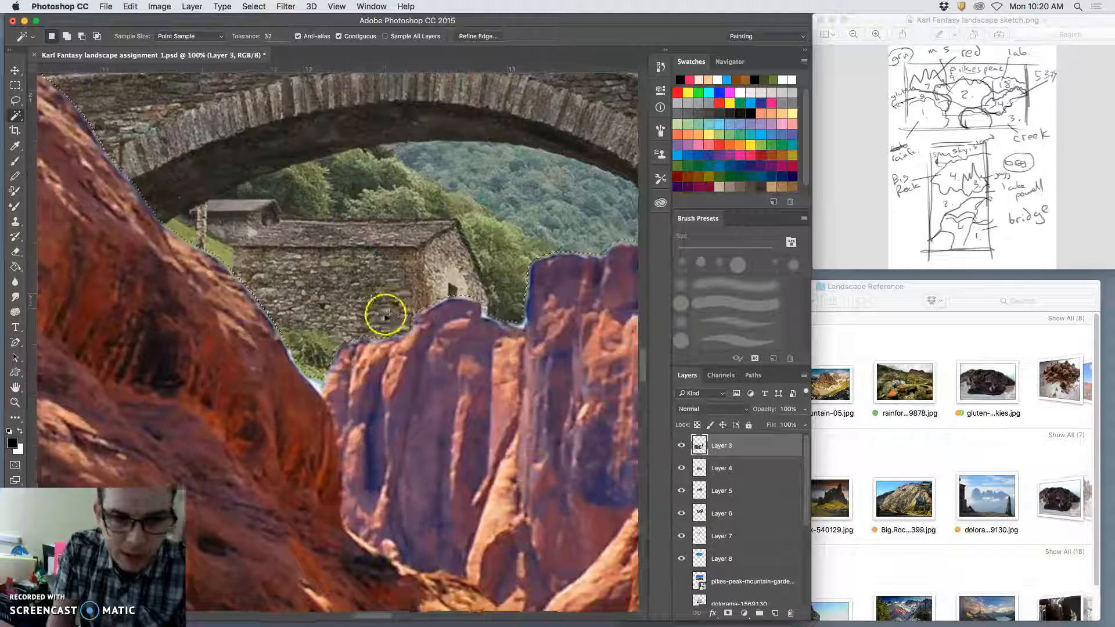
scroll(386, 315, up, 2)
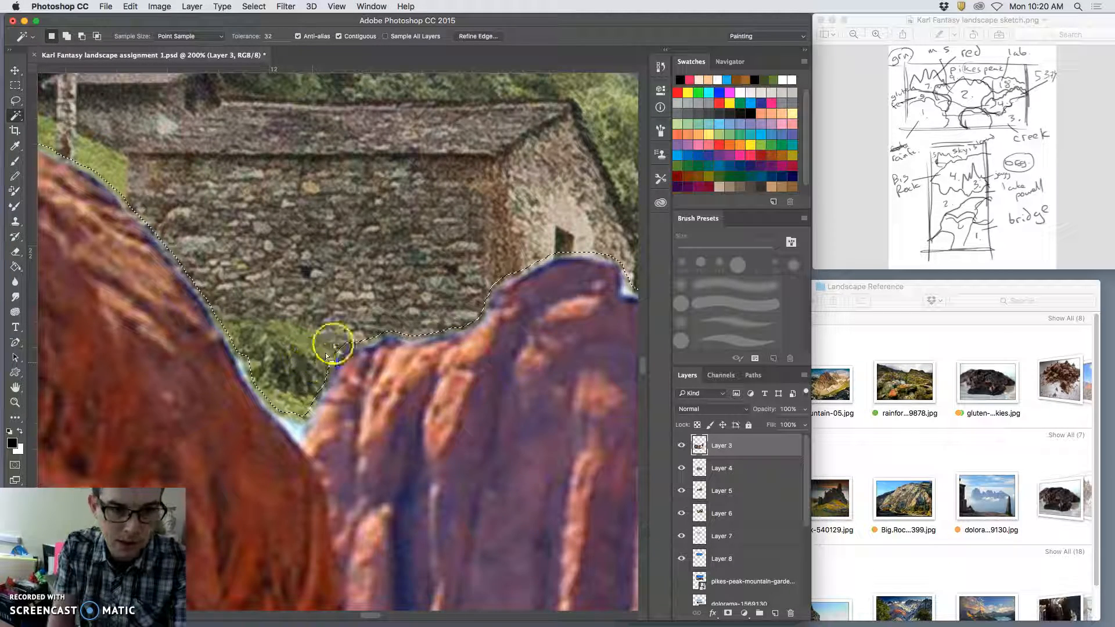
key(super+d)
click(16, 253)
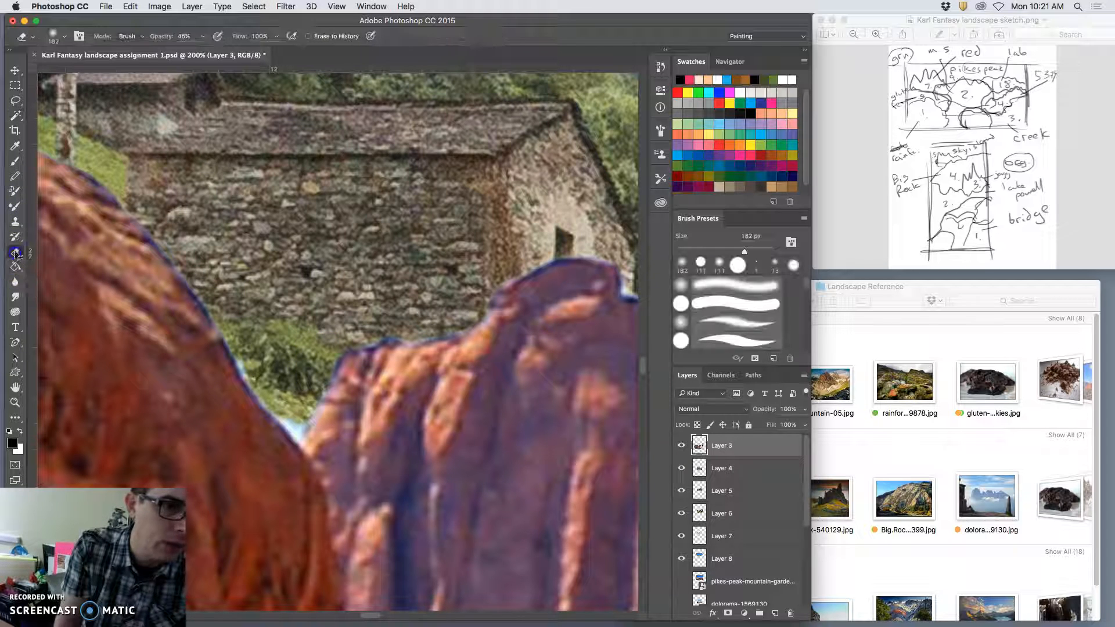
click(65, 36)
drag(91, 74, 79, 72)
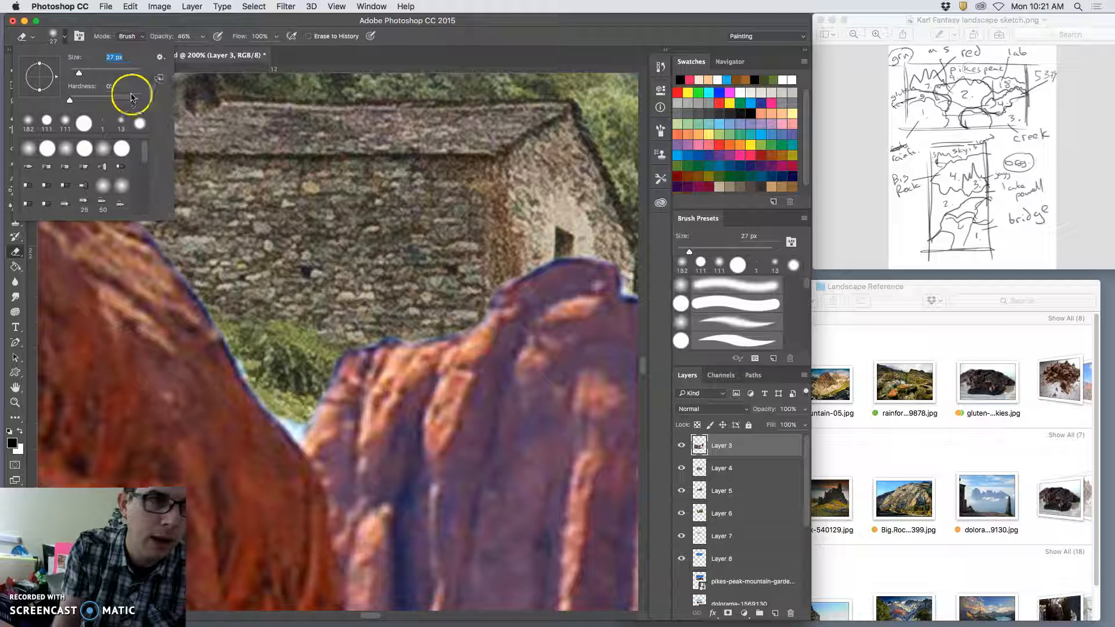
click(78, 76)
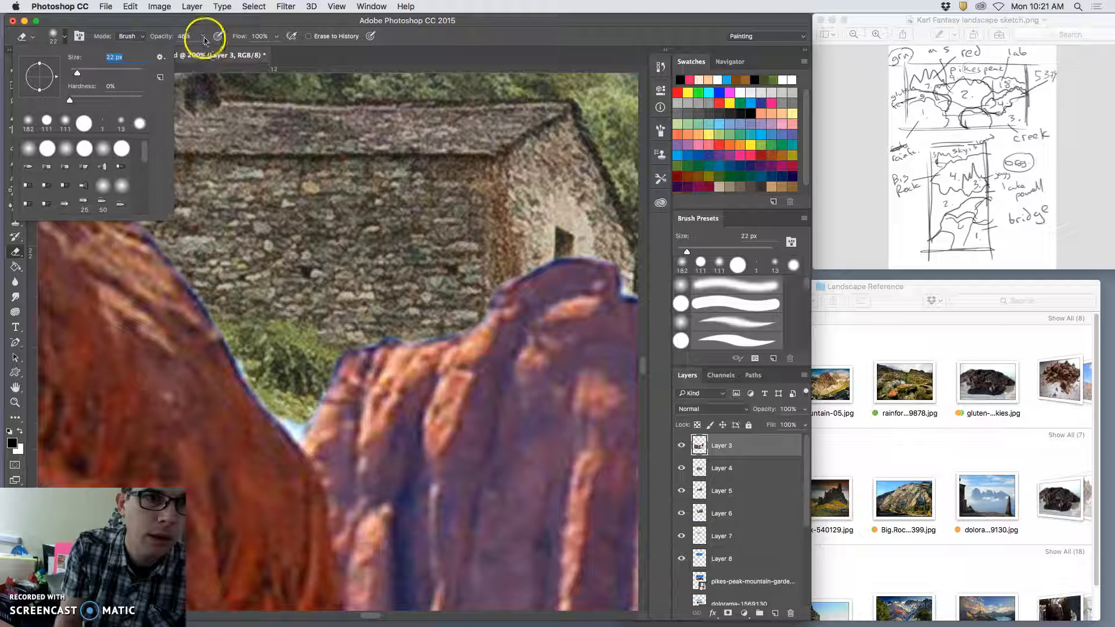
click(203, 37)
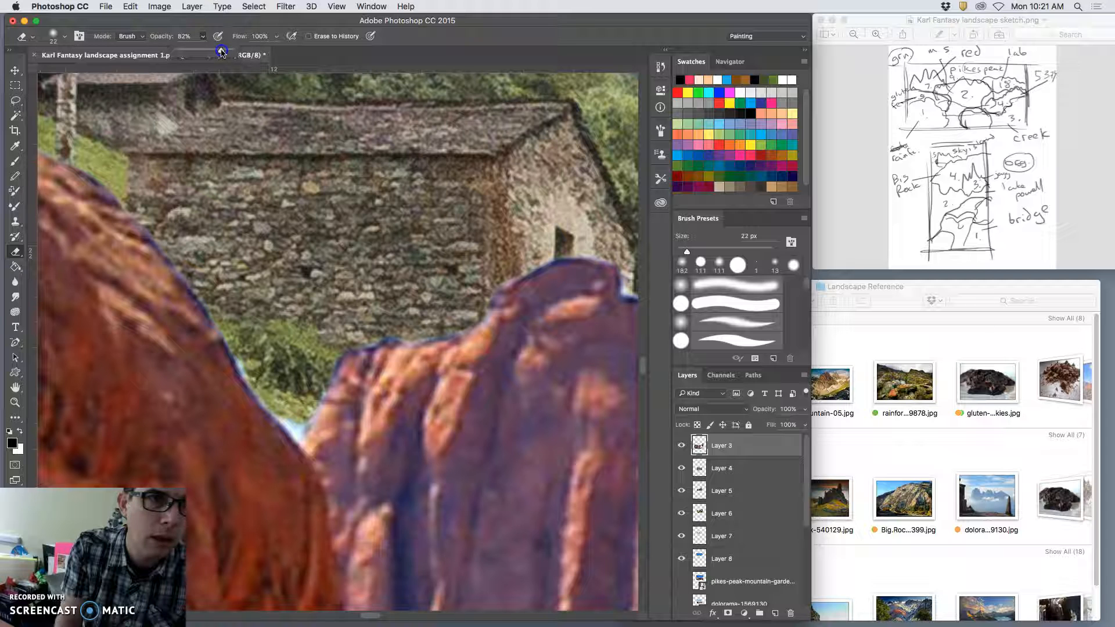
click(62, 39)
click(97, 100)
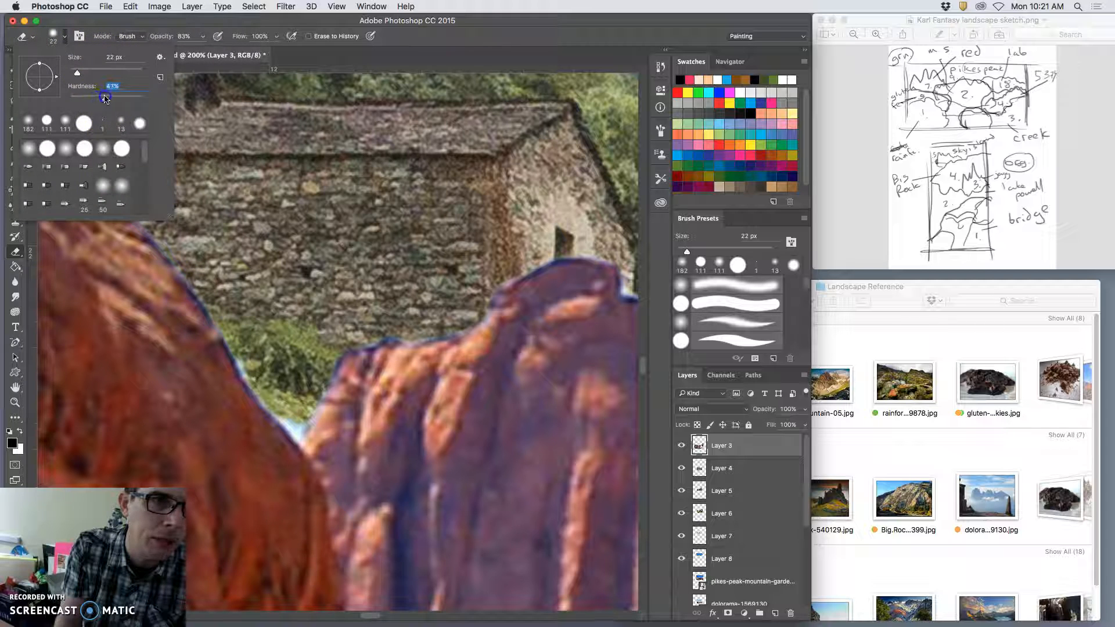
Erase the leftover light sky fringe in the notches of the canyon ridge in front of the stone house.
mouse_move(291, 419)
mouse_down()
mouse_move(298, 435)
mouse_move(249, 373)
mouse_up()
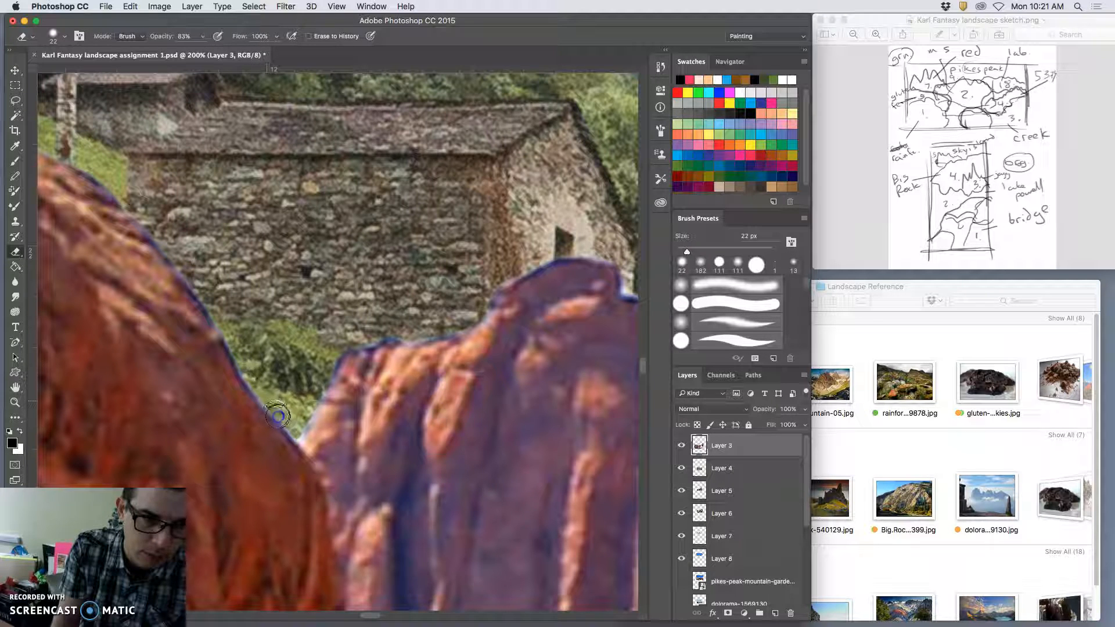
drag(461, 274, 195, 291)
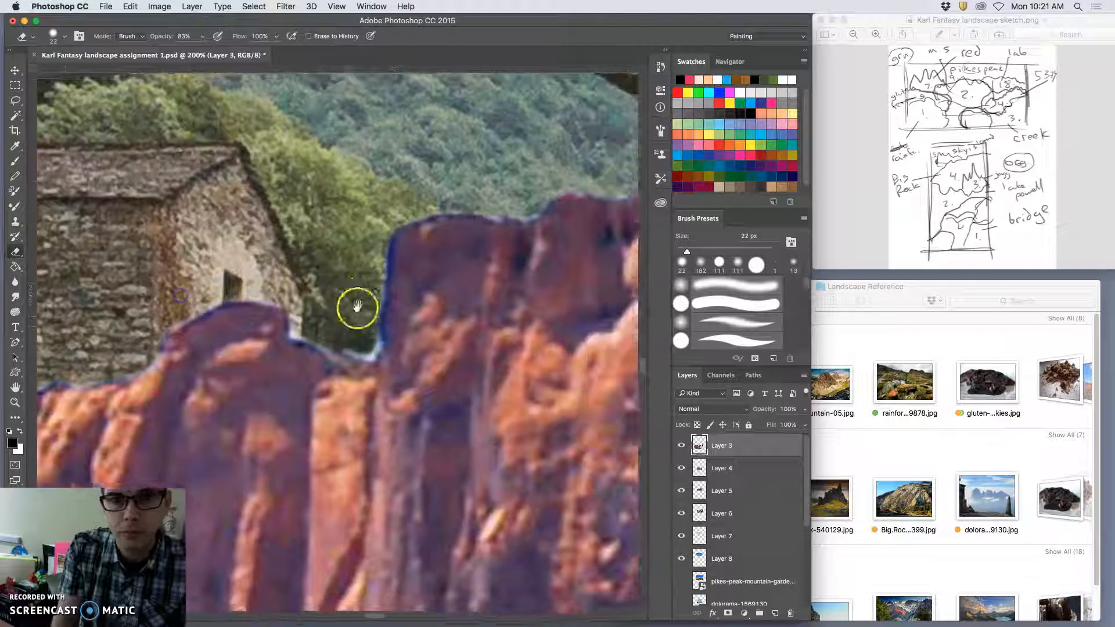
drag(337, 347, 320, 352)
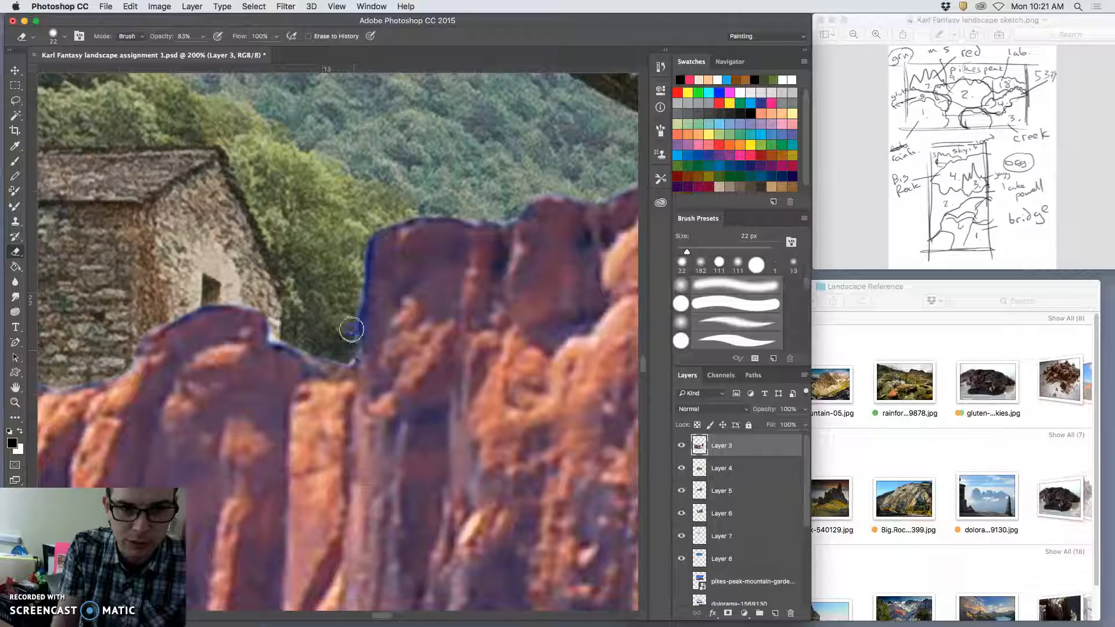
drag(415, 277, 271, 323)
drag(446, 256, 267, 312)
drag(408, 249, 371, 321)
drag(468, 219, 257, 239)
drag(360, 256, 350, 251)
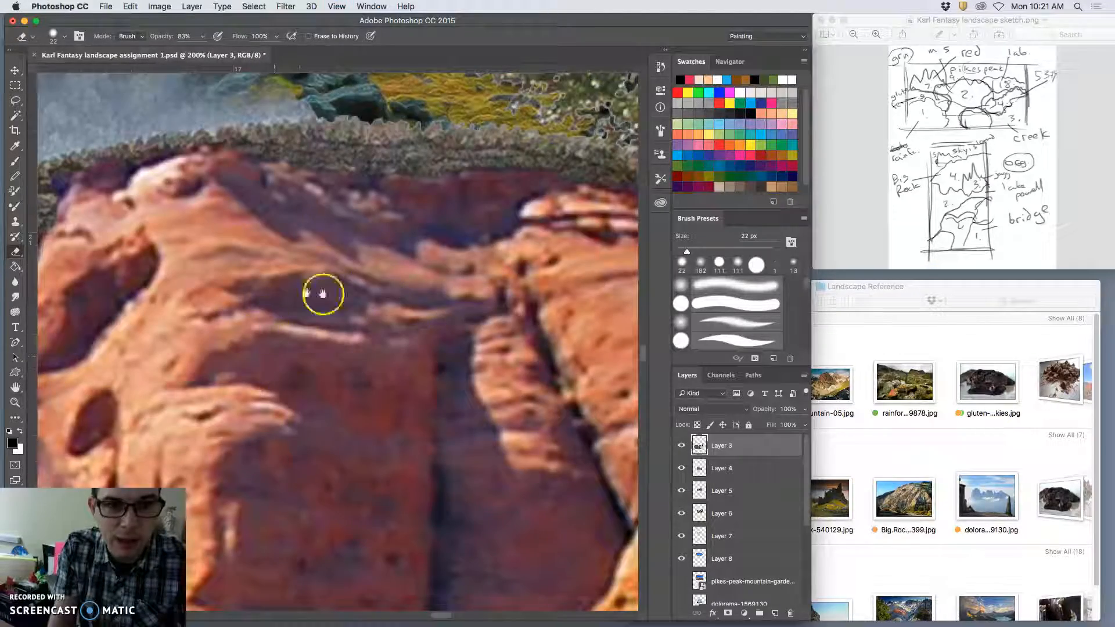
Examine the whole composite, comparing the area behind the canyon with Layer 3 hidden and shown.
mouse_move(464, 349)
mouse_down()
mouse_move(374, 262)
mouse_move(314, 229)
mouse_up()
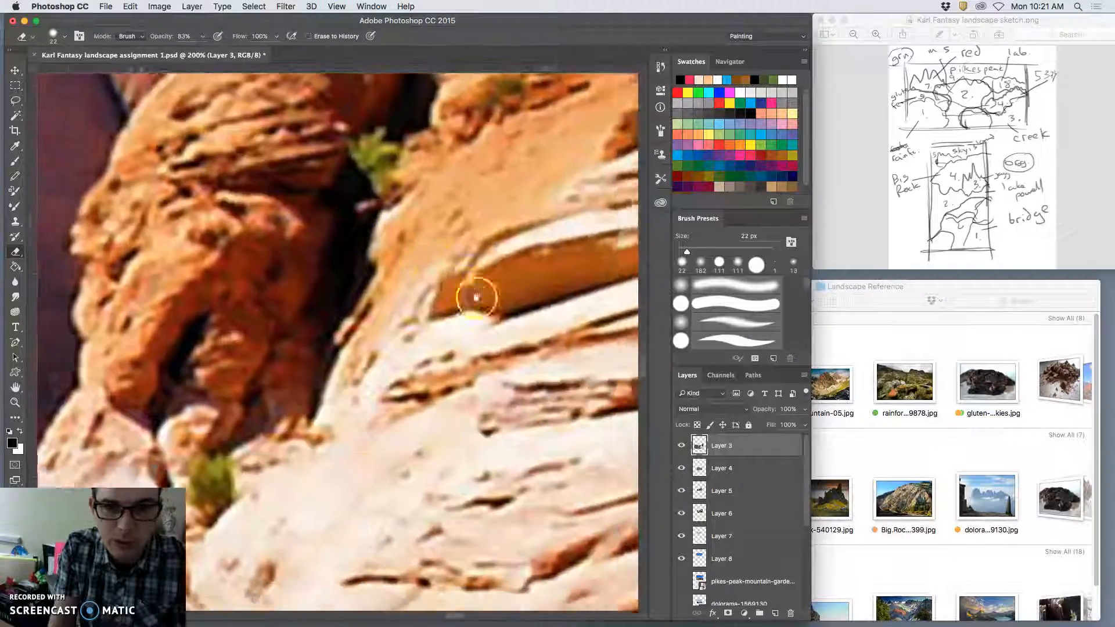
drag(473, 294, 356, 256)
click(498, 290)
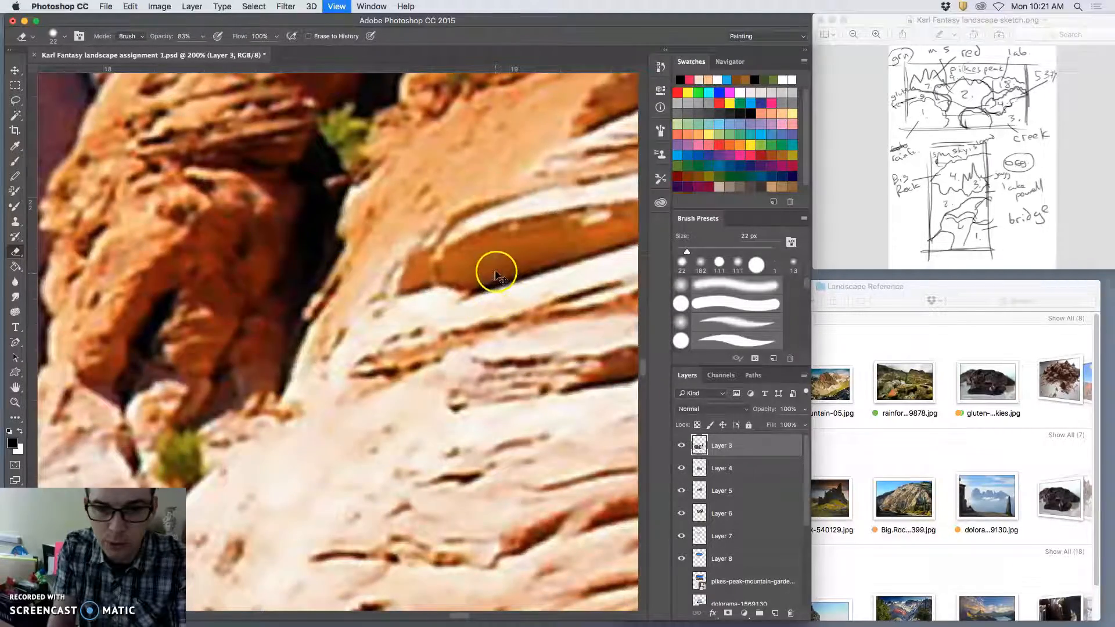
key(super+minus)
key(super+minus)
key(super+minus)
key(super+minus)
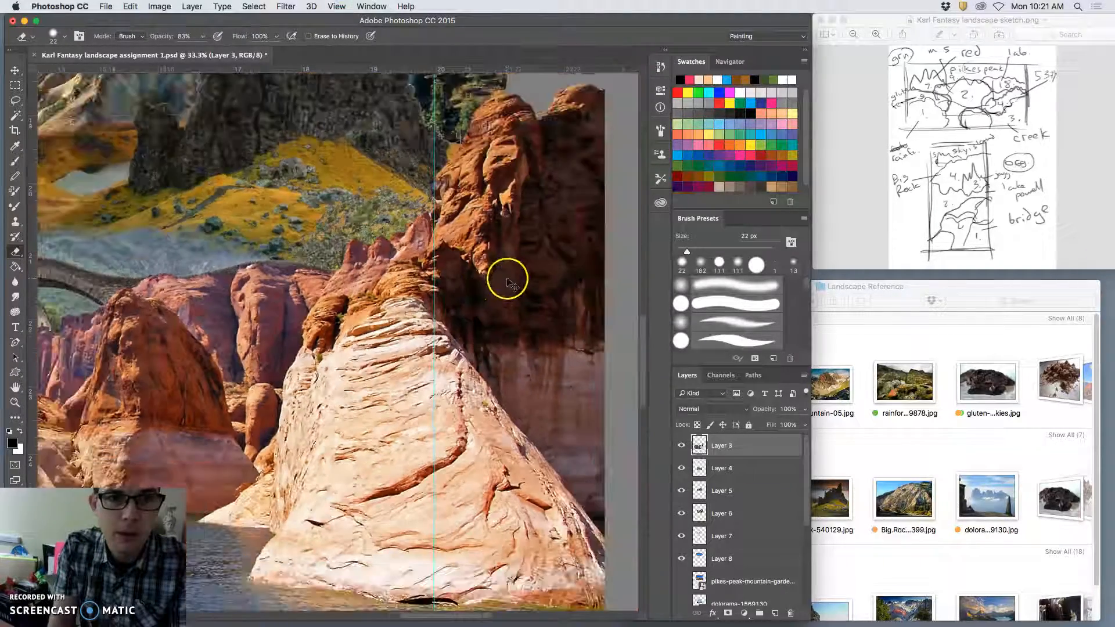
key(super+minus)
key(super+minus)
key(super+minus)
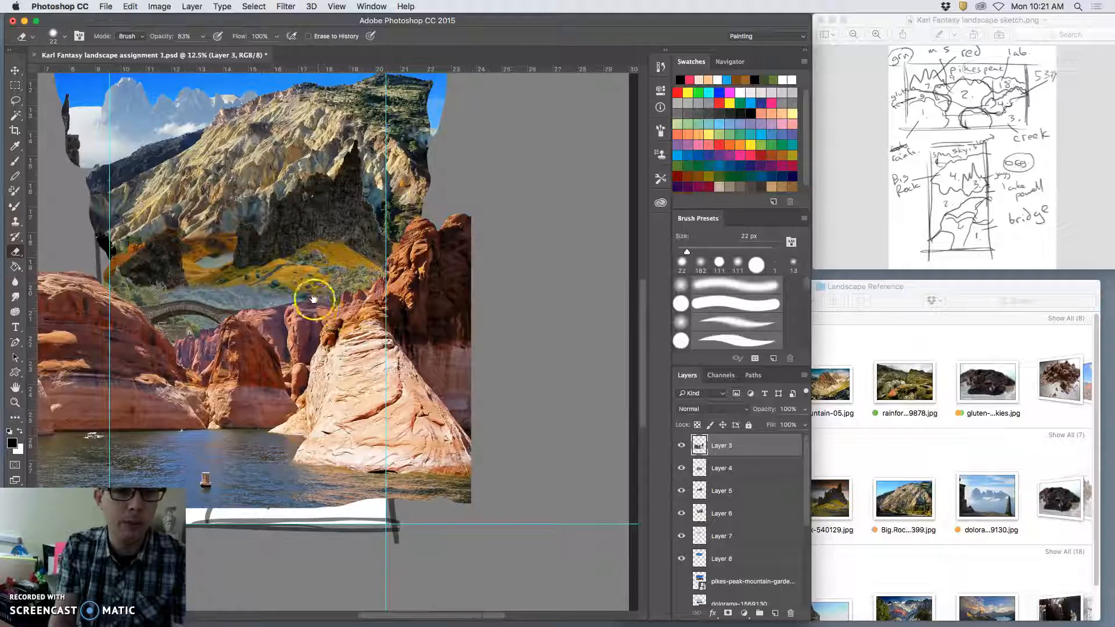
scroll(314, 299, left, 5)
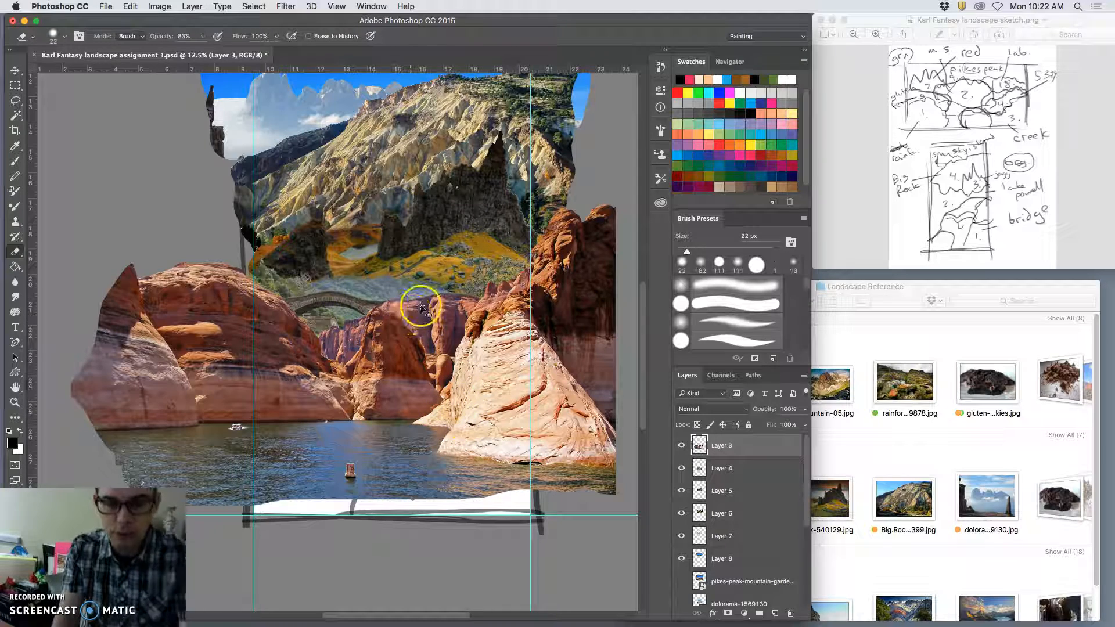
scroll(420, 307, up, 2)
drag(455, 289, 307, 280)
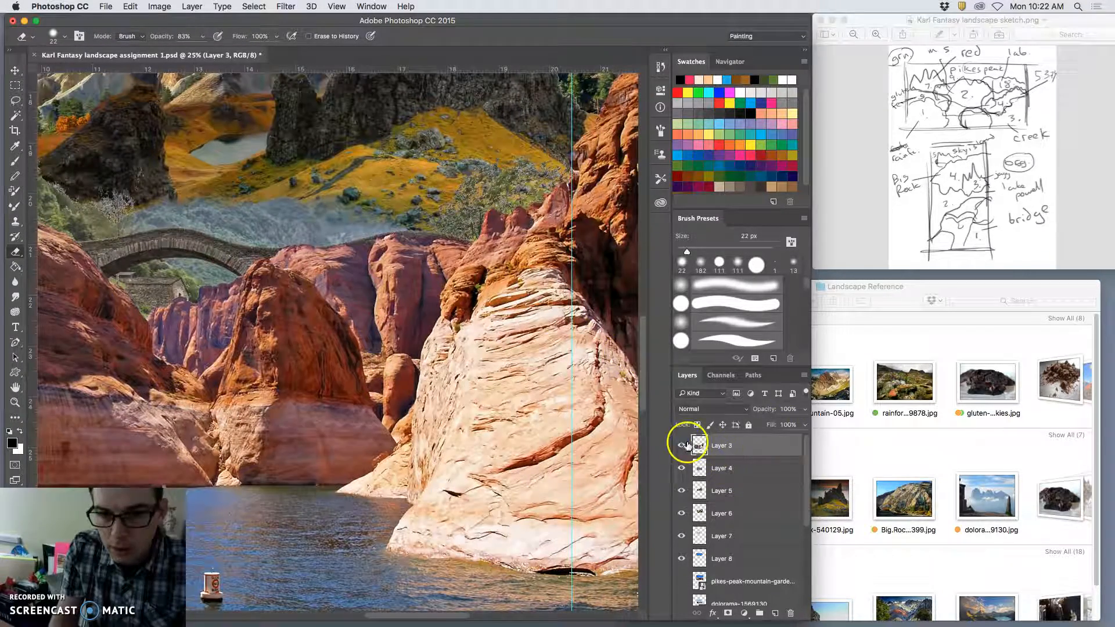
click(682, 445)
click(682, 445)
click(682, 445)
click(683, 445)
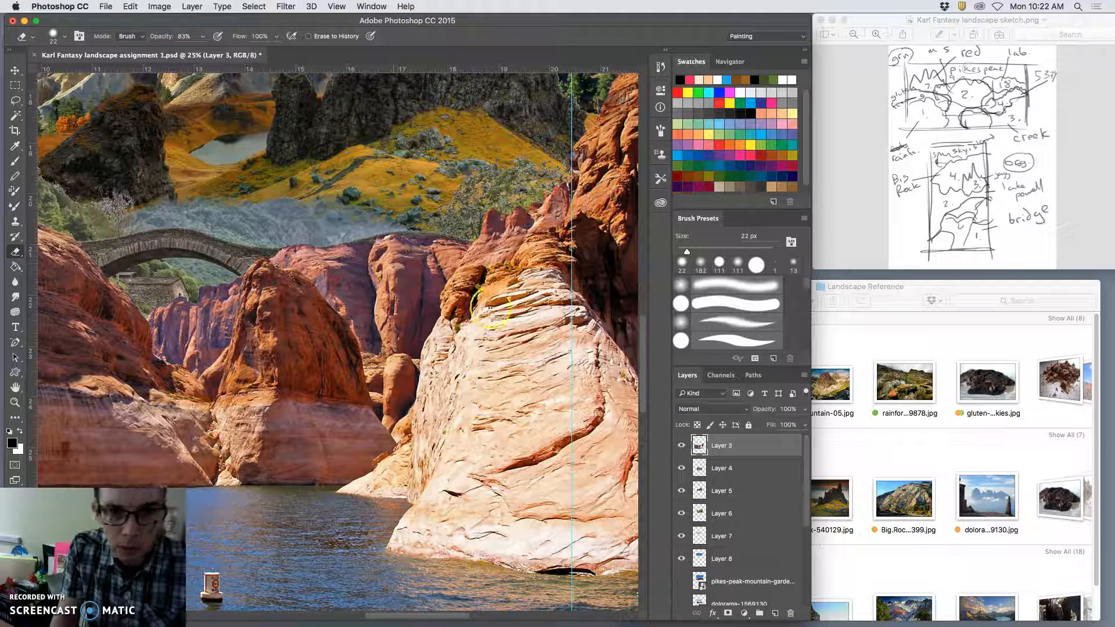
Lower Layer 3's opacity to 55% and outline the red cliffs covering the bridge's right arch with the Lasso.
click(806, 410)
drag(803, 425, 772, 424)
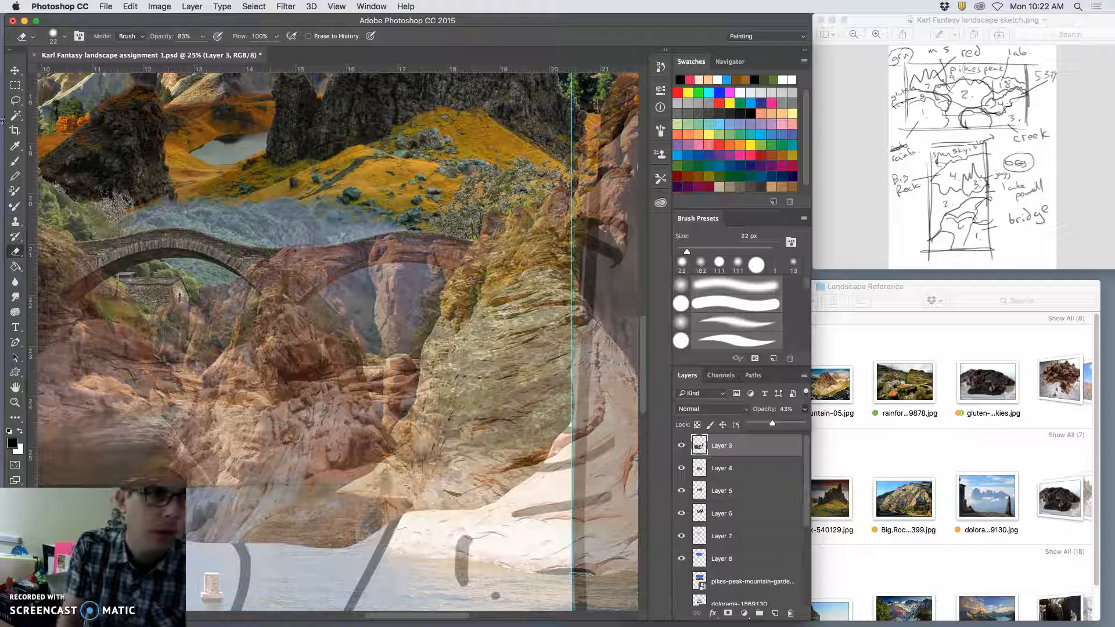
drag(780, 426, 776, 425)
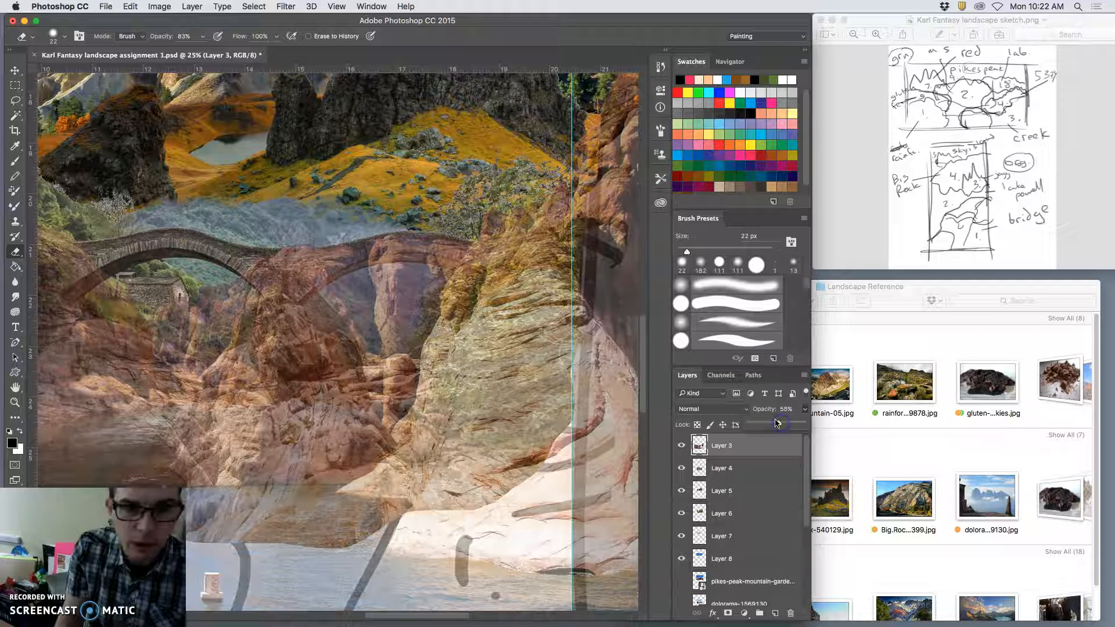
click(15, 103)
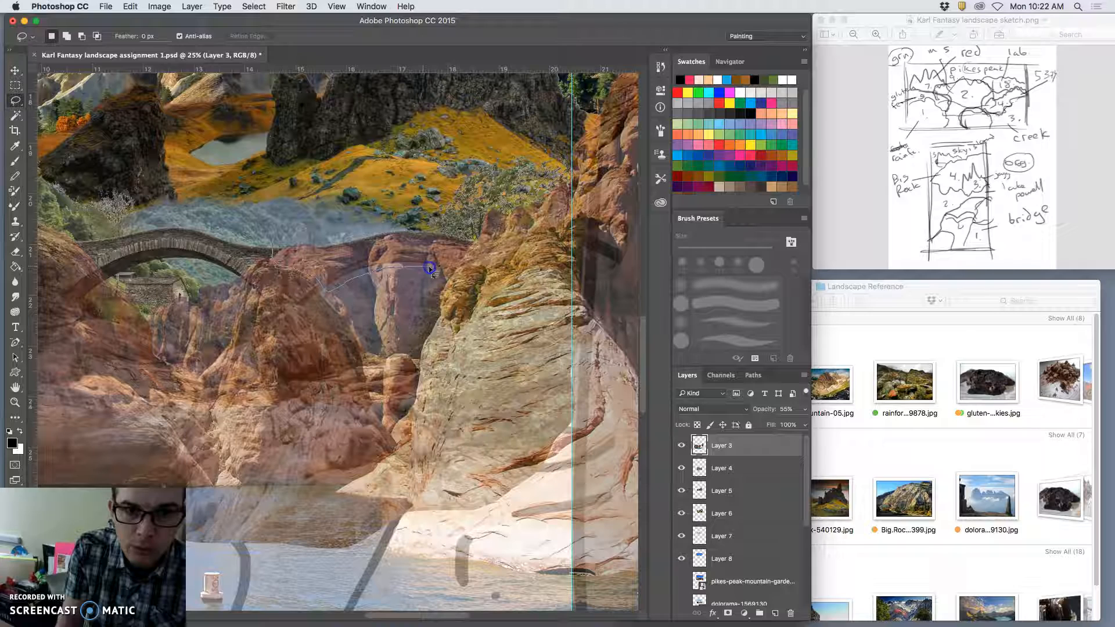
drag(443, 271, 449, 273)
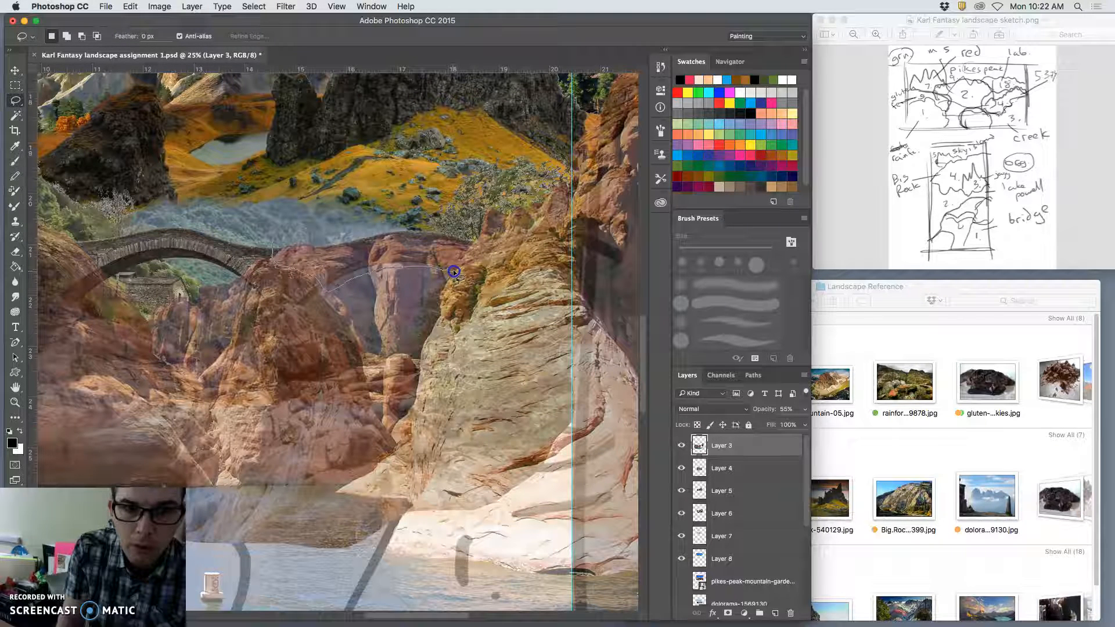
drag(326, 217, 274, 221)
Add the cliff area below the right arch, between the central rock and the pale rock, to the selection.
drag(323, 282, 331, 295)
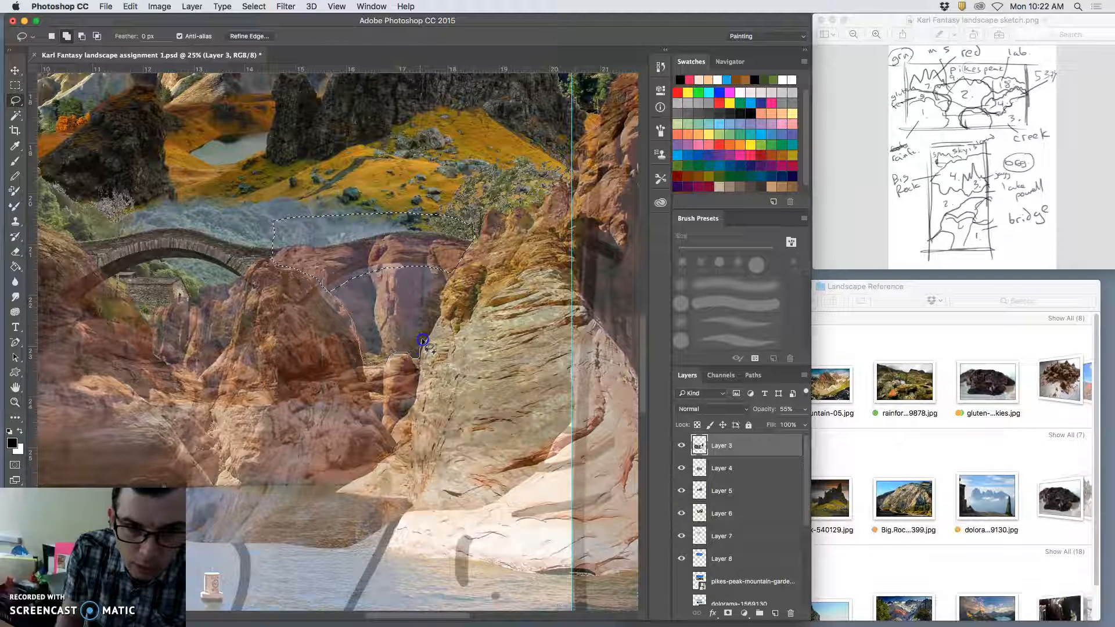
drag(436, 321, 440, 315)
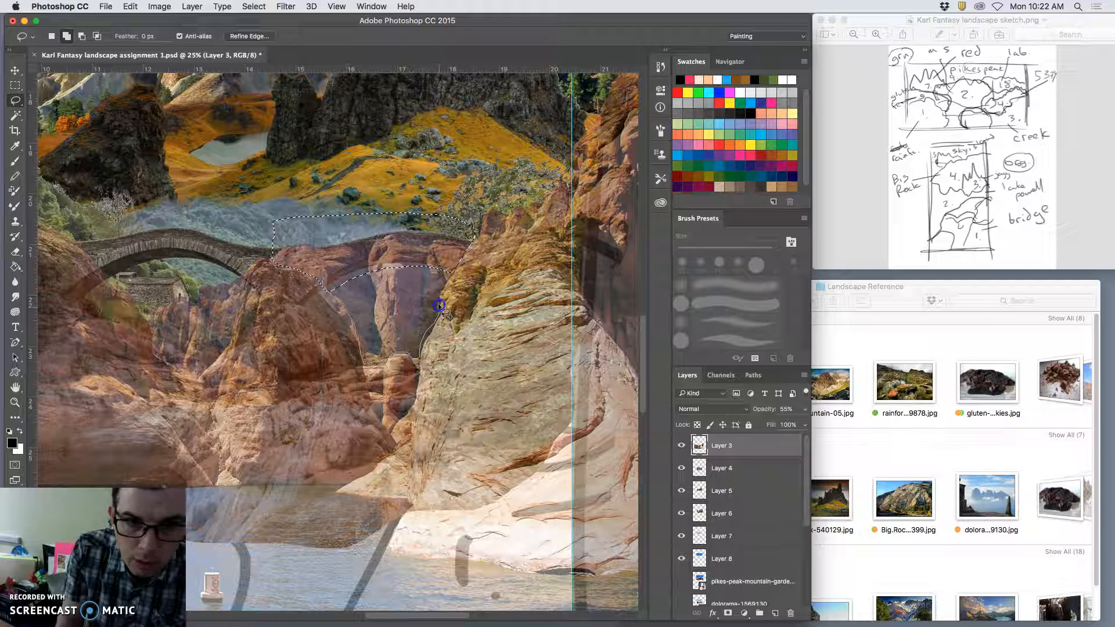
drag(455, 263, 460, 259)
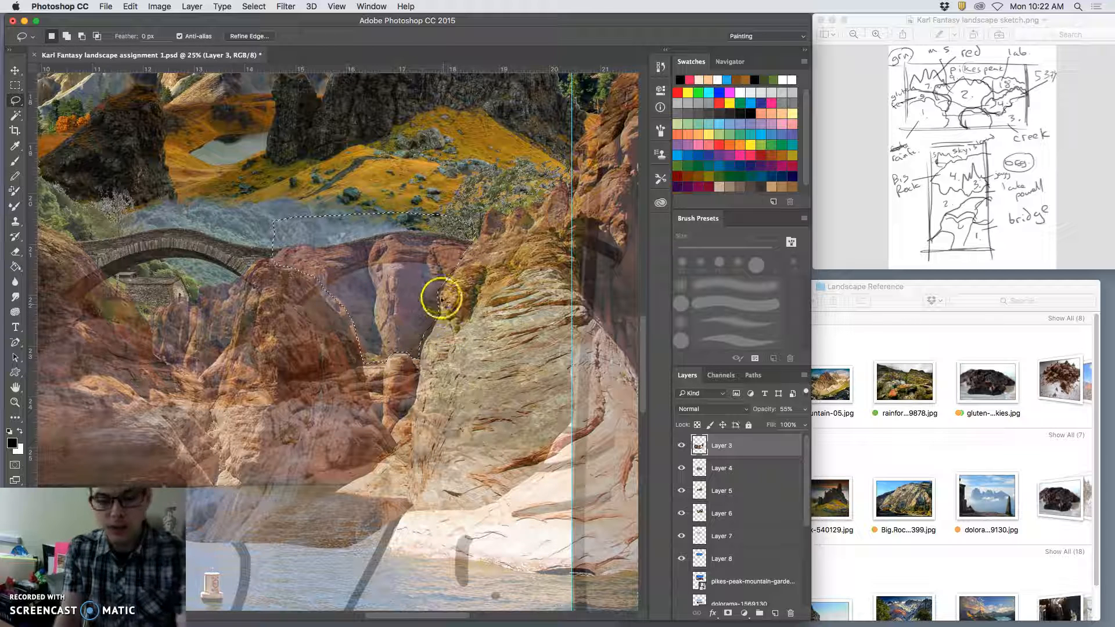
Restore Layer 3's opacity to 100% and invert the selection.
key(super+minus)
click(805, 410)
drag(784, 423, 830, 420)
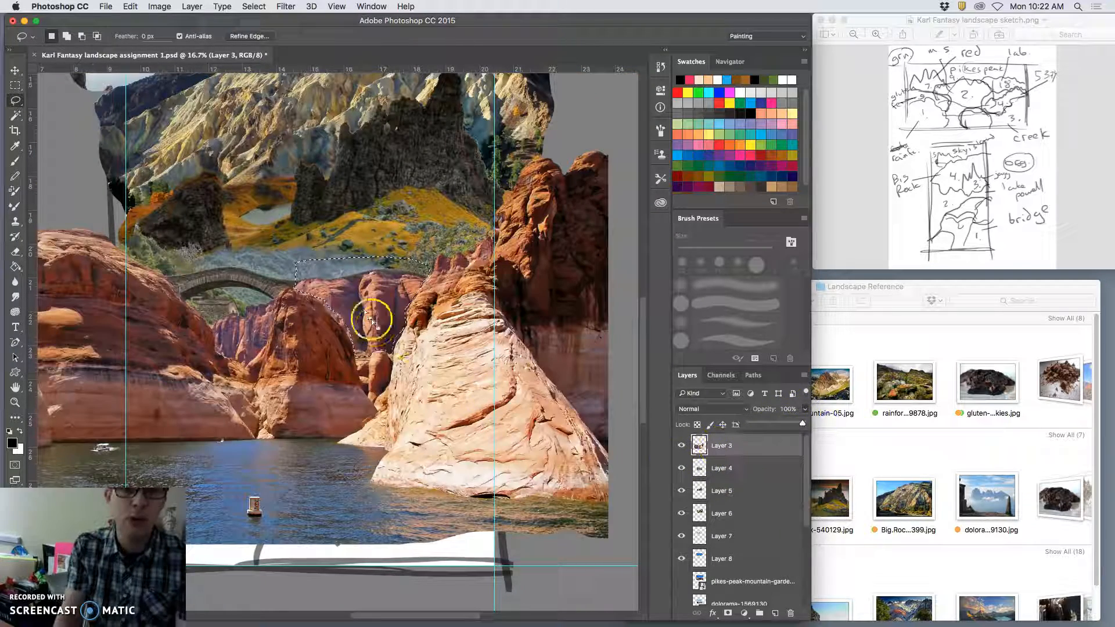
click(260, 5)
click(262, 52)
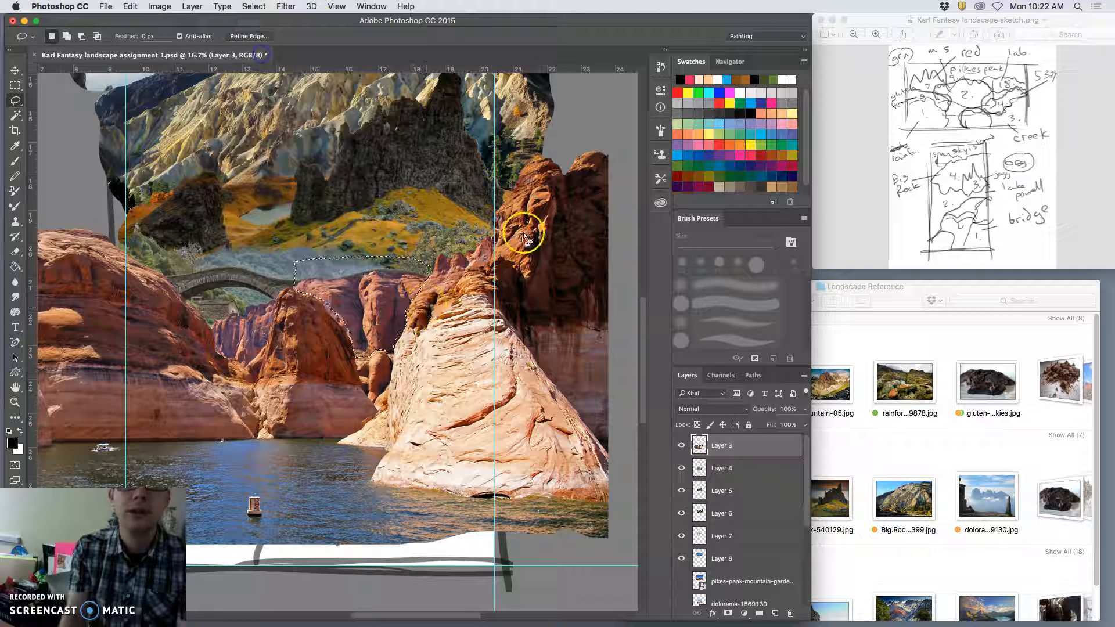
Copy the inverted selection to a new layer and hide the original Layer 3.
key(super+0)
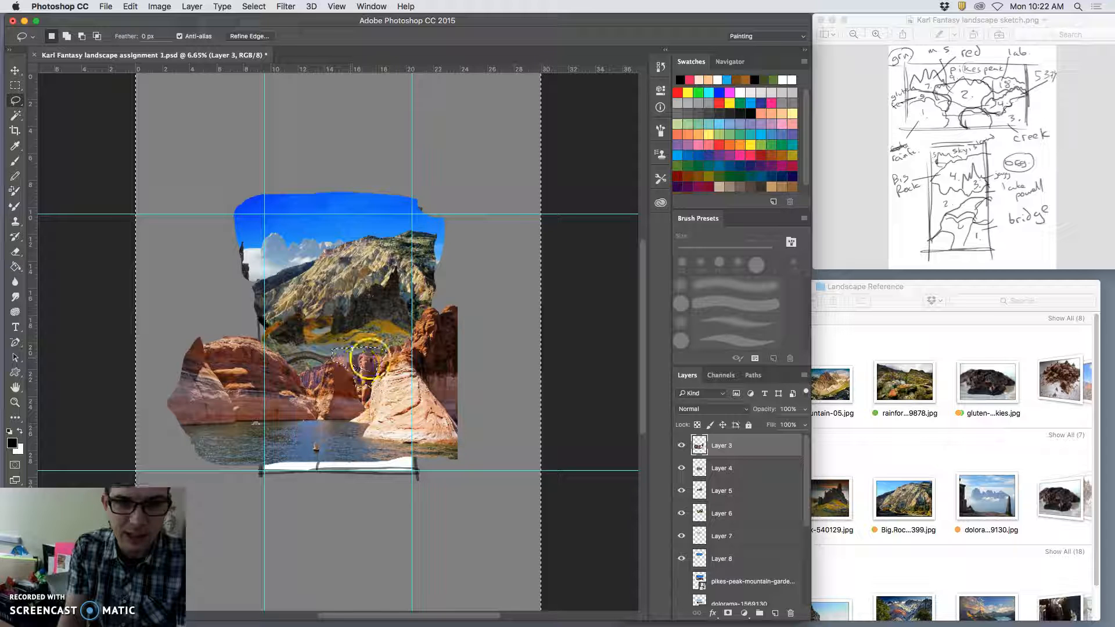
key(super+j)
click(683, 468)
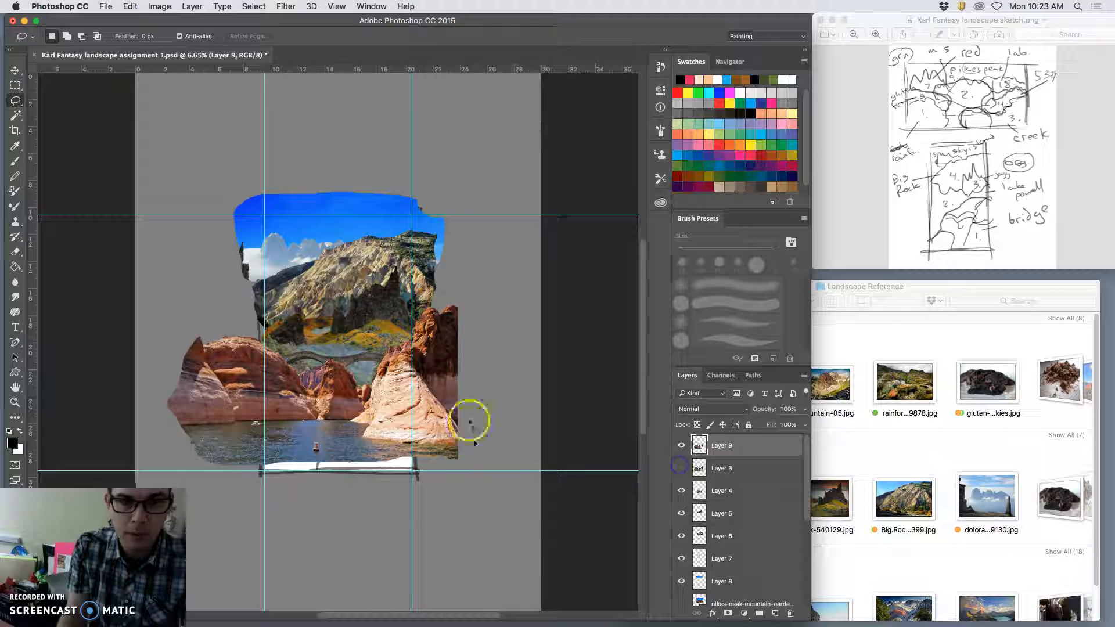
Lower Layer 9's opacity to 50% to see the bridge photo through the remaining canyon rocks.
key(super+equal)
key(super+equal)
key(super+equal)
key(super+equal)
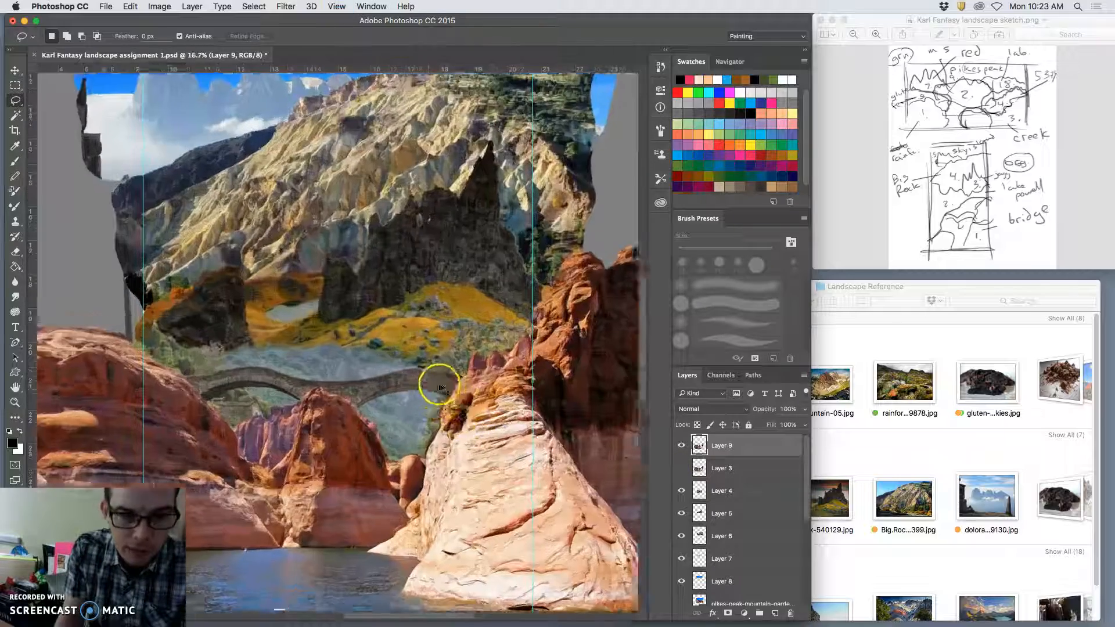
drag(459, 308, 457, 299)
scroll(457, 299, down, 5)
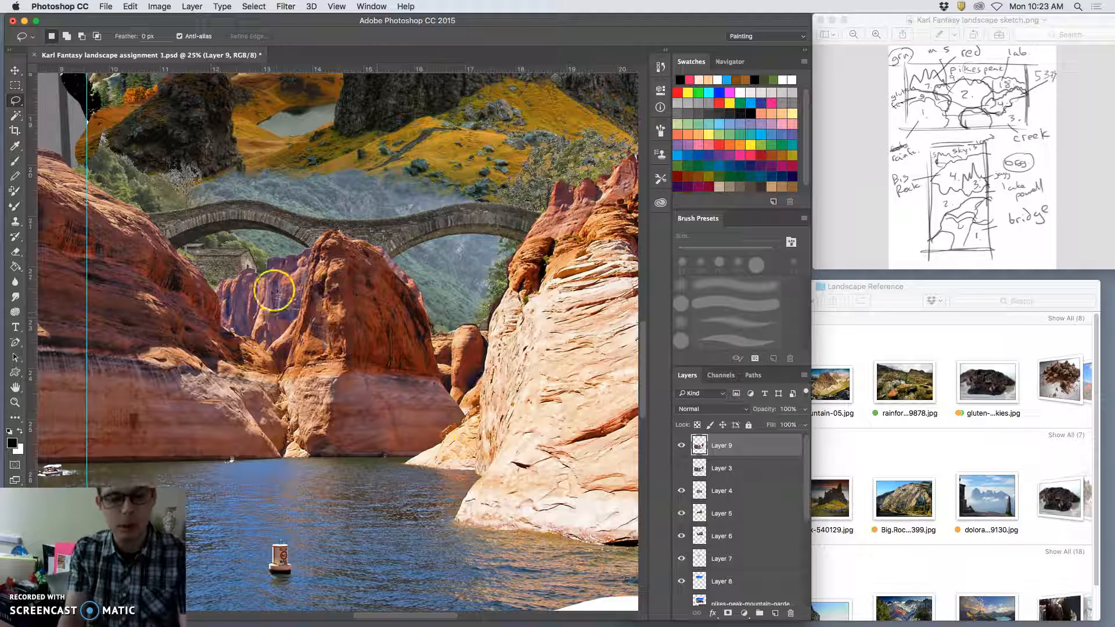
click(805, 409)
drag(779, 427, 703, 430)
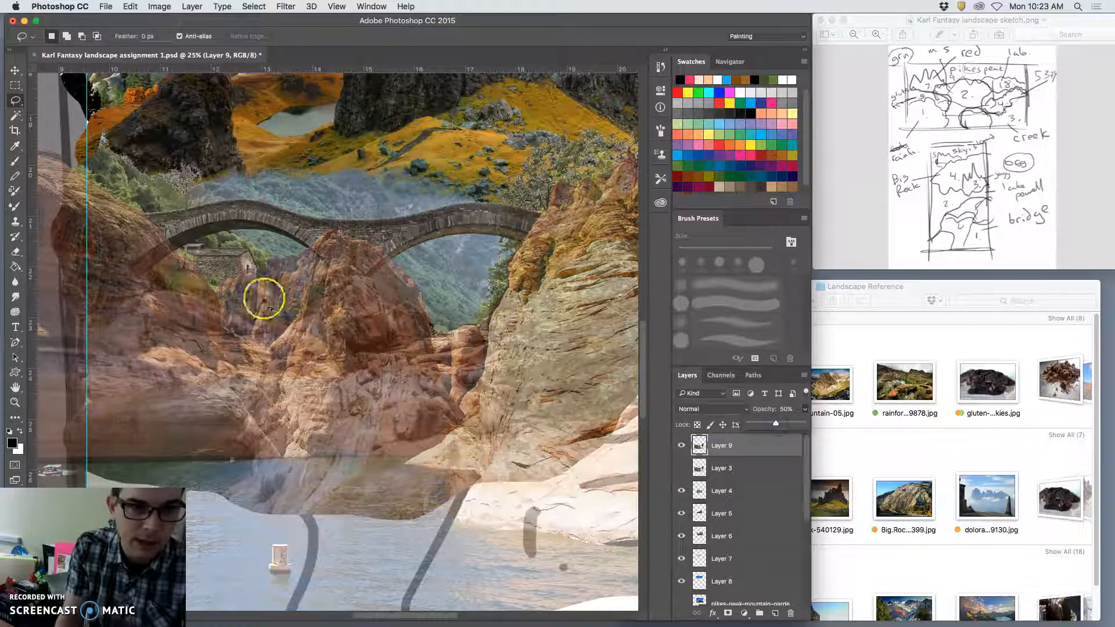
Outline the distant red cliffs under the bridge's left arch with the Lasso, following the central rock's edge.
key(super+0)
key(super+equal)
key(super+equal)
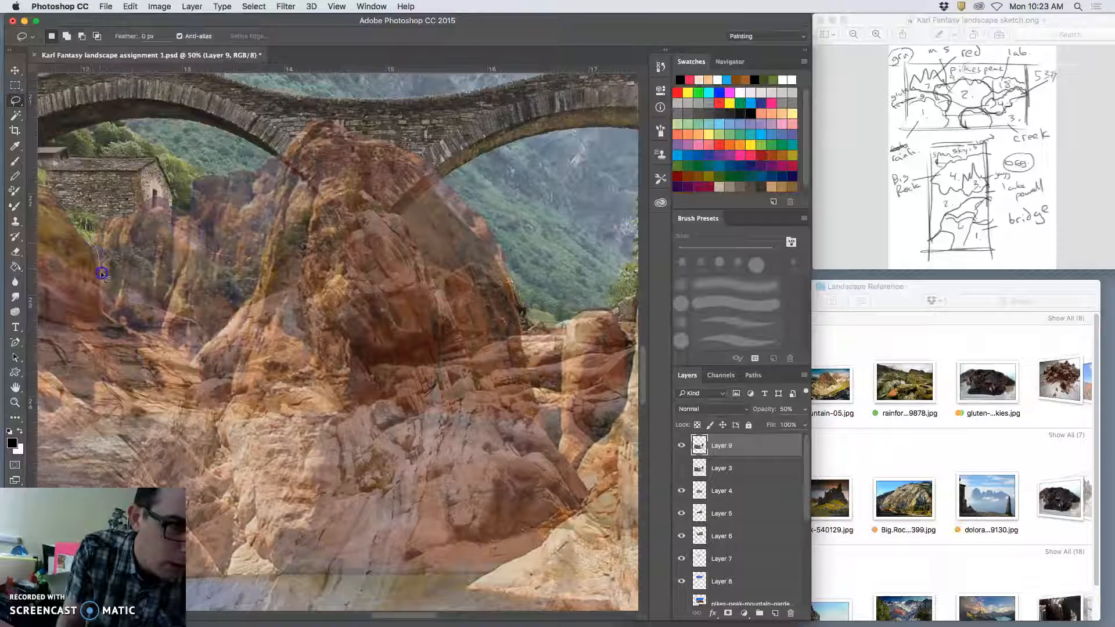
drag(102, 278, 110, 291)
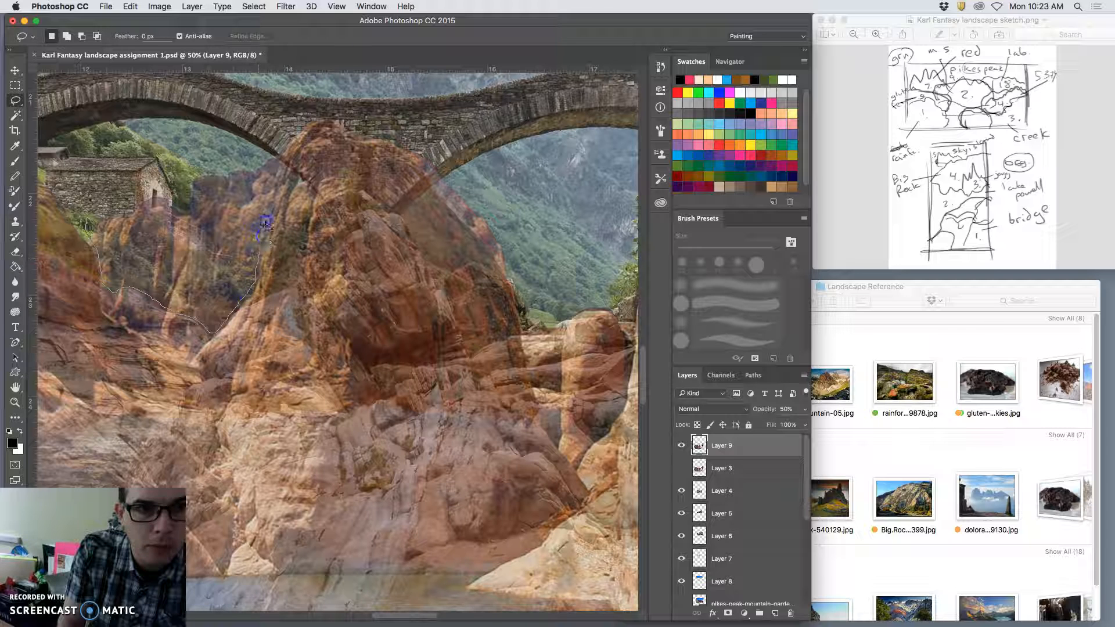
mouse_move(92, 243)
mouse_down()
mouse_move(139, 156)
mouse_move(285, 160)
mouse_up()
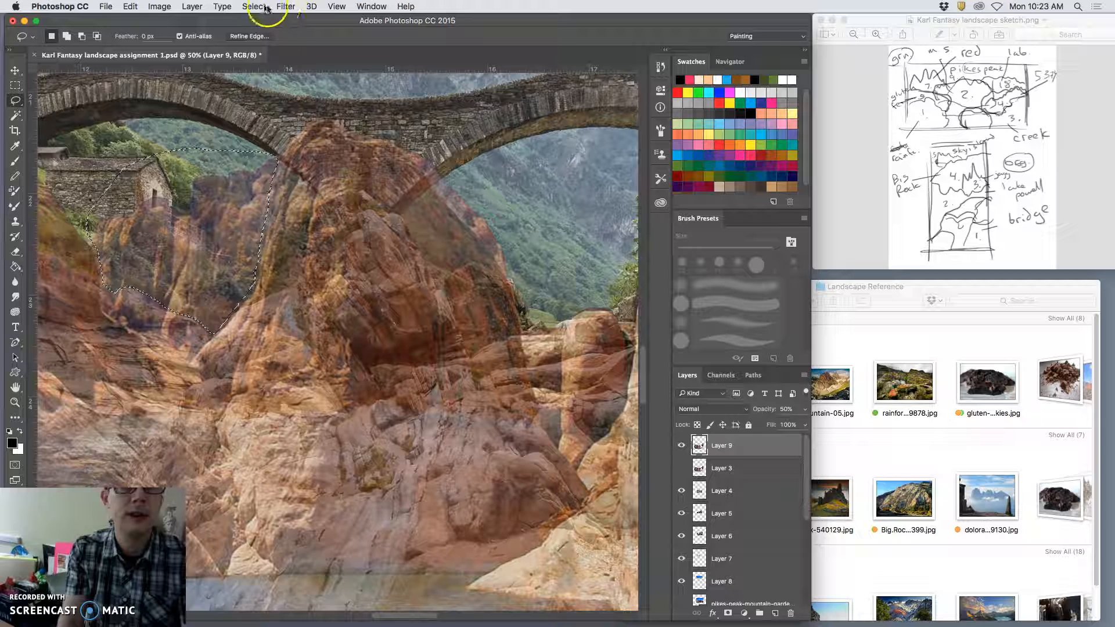
Restore Layer 9's opacity to 100% and extend the selection down over the base of the distant cliffs to the foreground rocks.
click(805, 409)
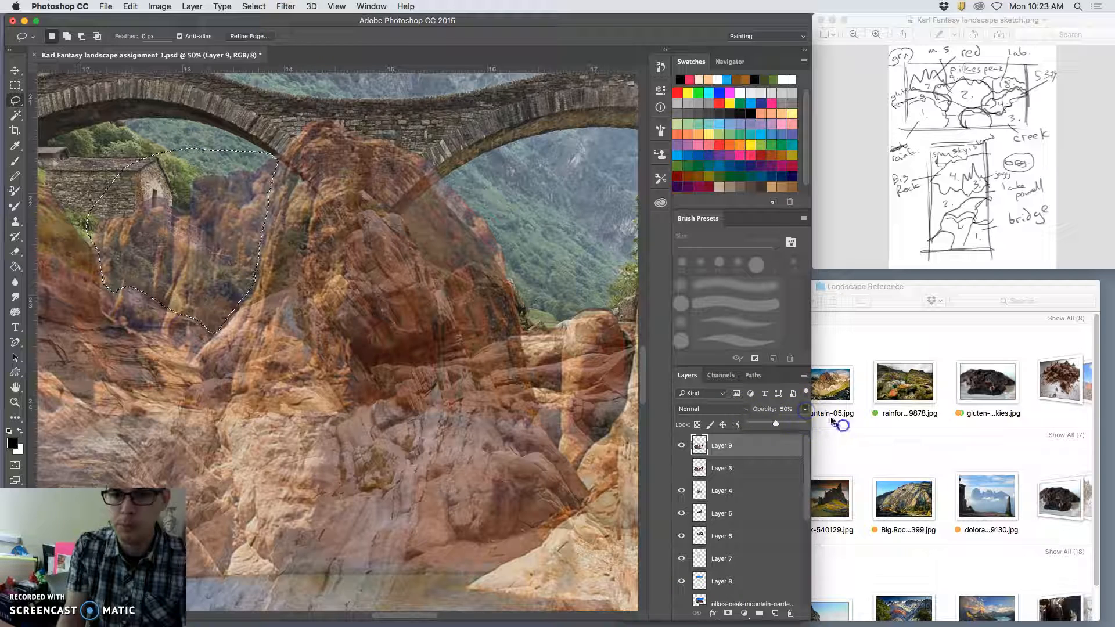
drag(776, 423, 813, 424)
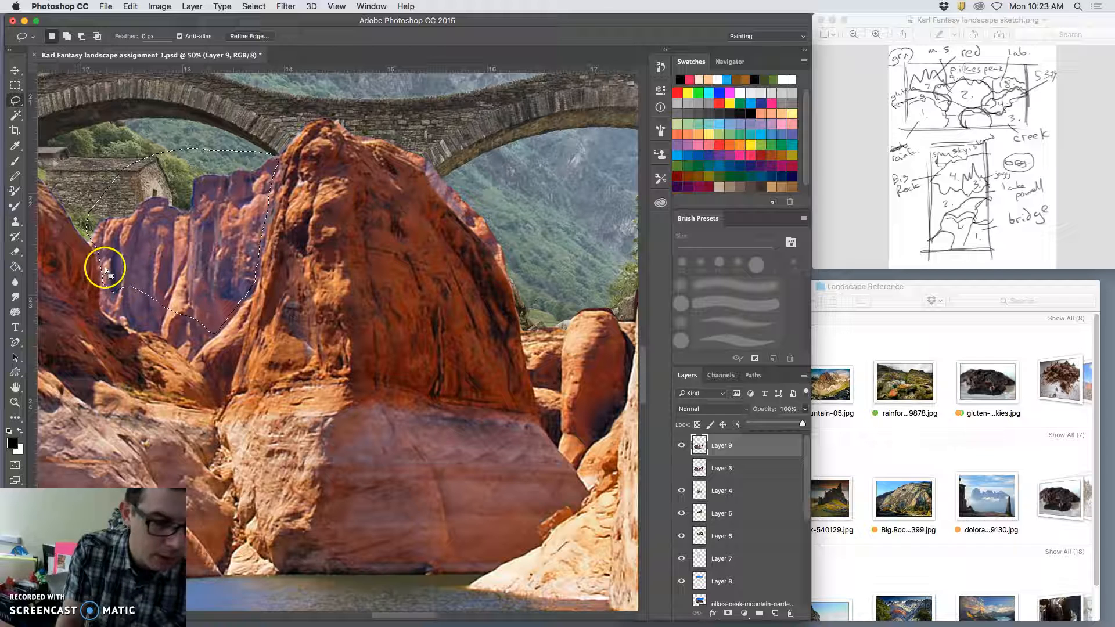
key(shift)
shift+click(103, 282)
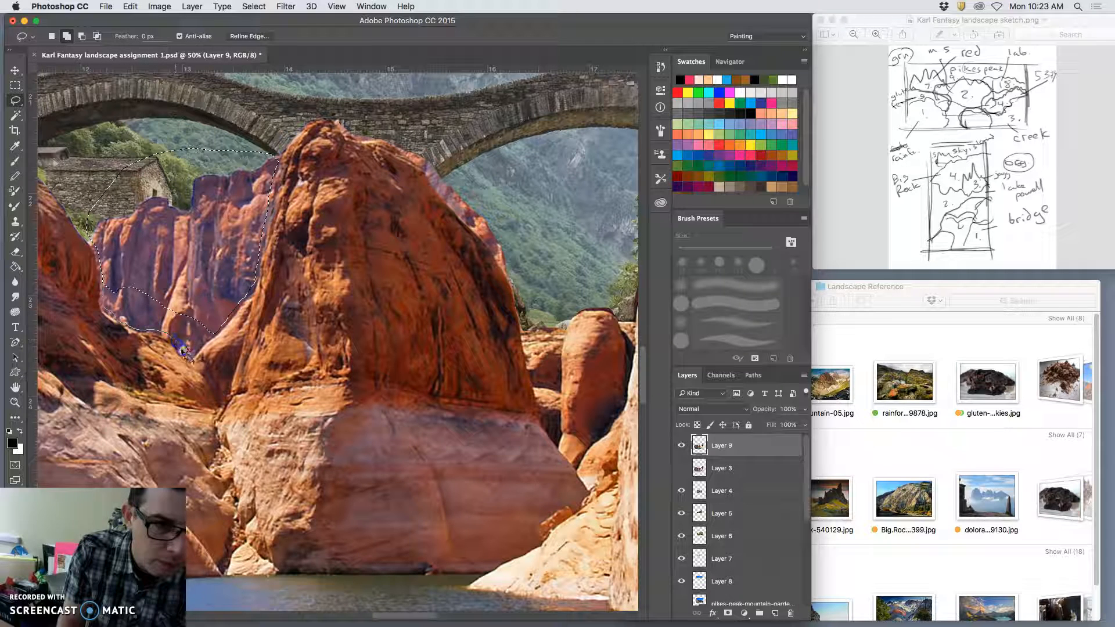
drag(214, 309, 253, 283)
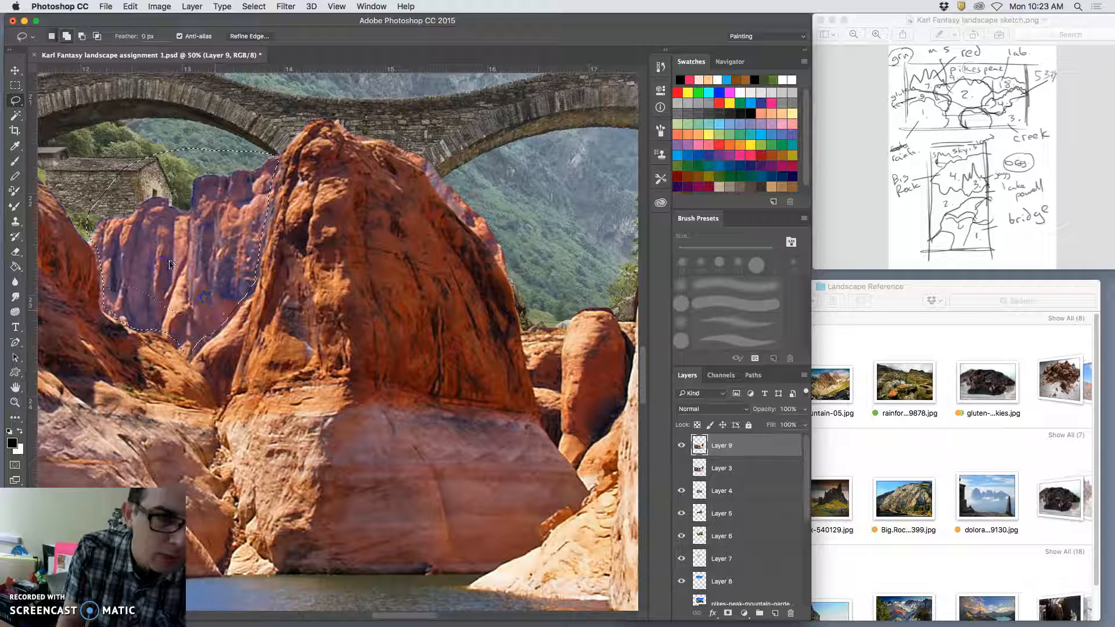
Invert the selection, copy it to a new layer and hide Layer 9.
click(253, 7)
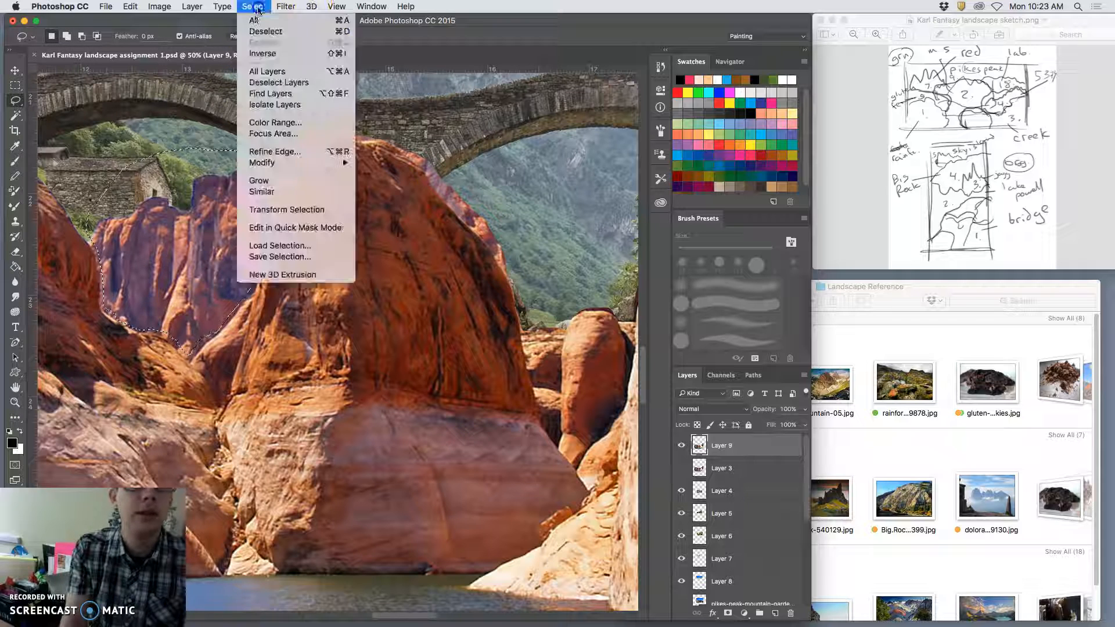
click(256, 49)
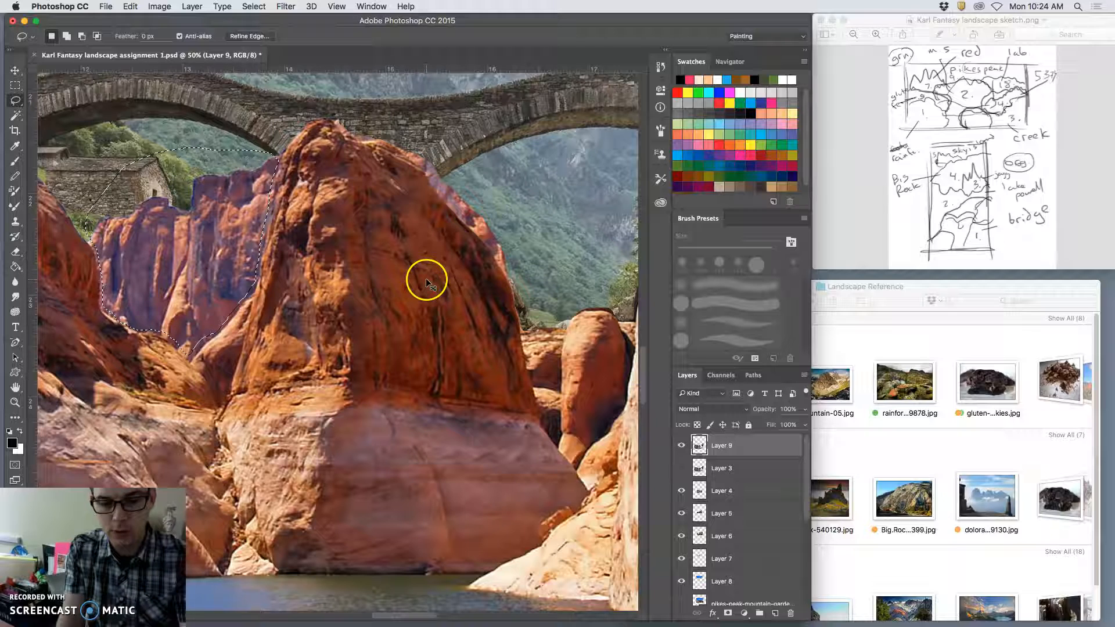
key(super+j)
click(681, 469)
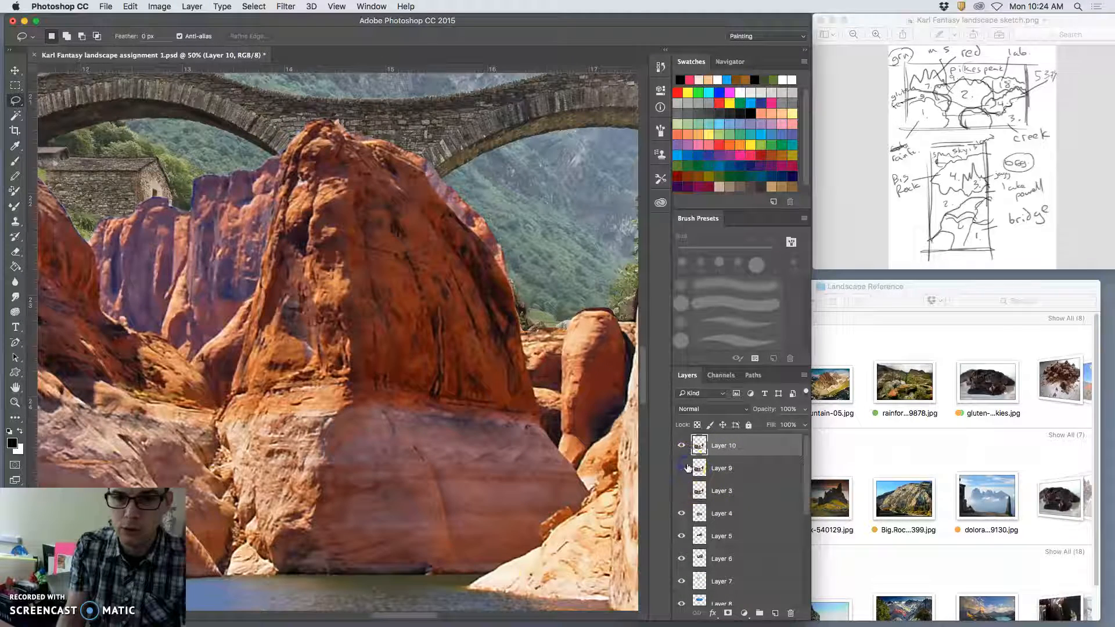
Check the whole collage with the distant cliffs removed and save the document.
scroll(449, 394, down, 2)
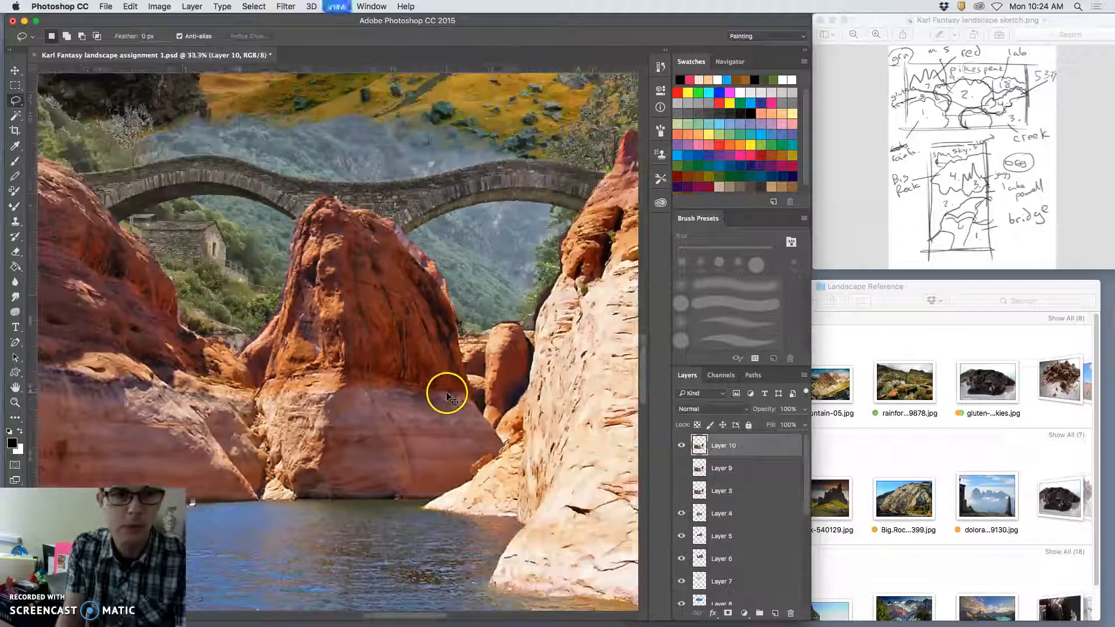
scroll(528, 453, down, 2)
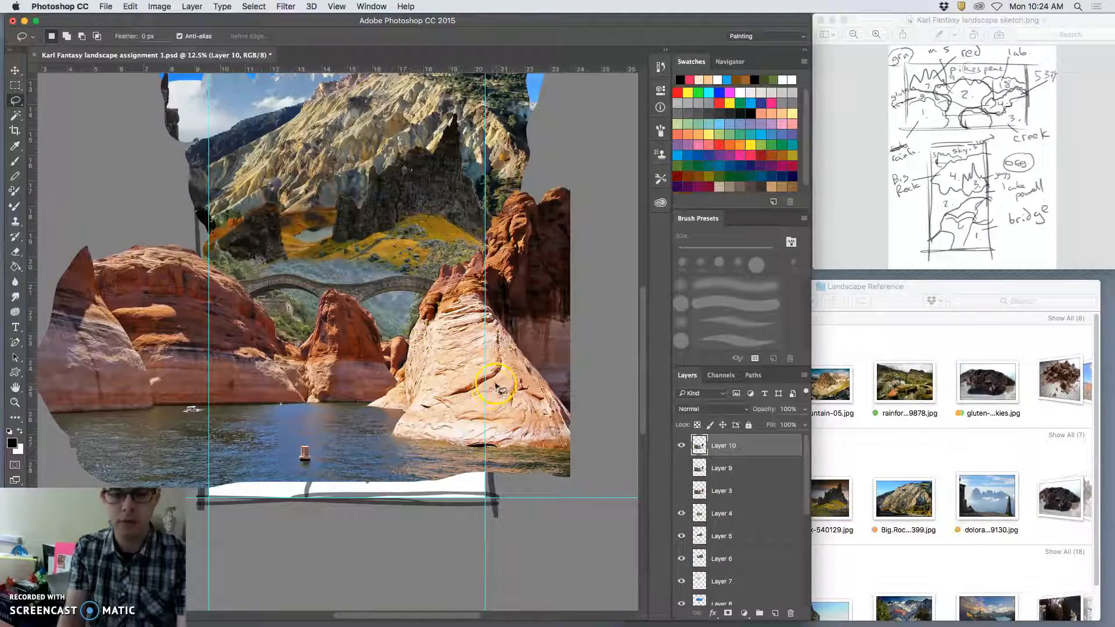
key(super+minus)
drag(415, 245, 401, 281)
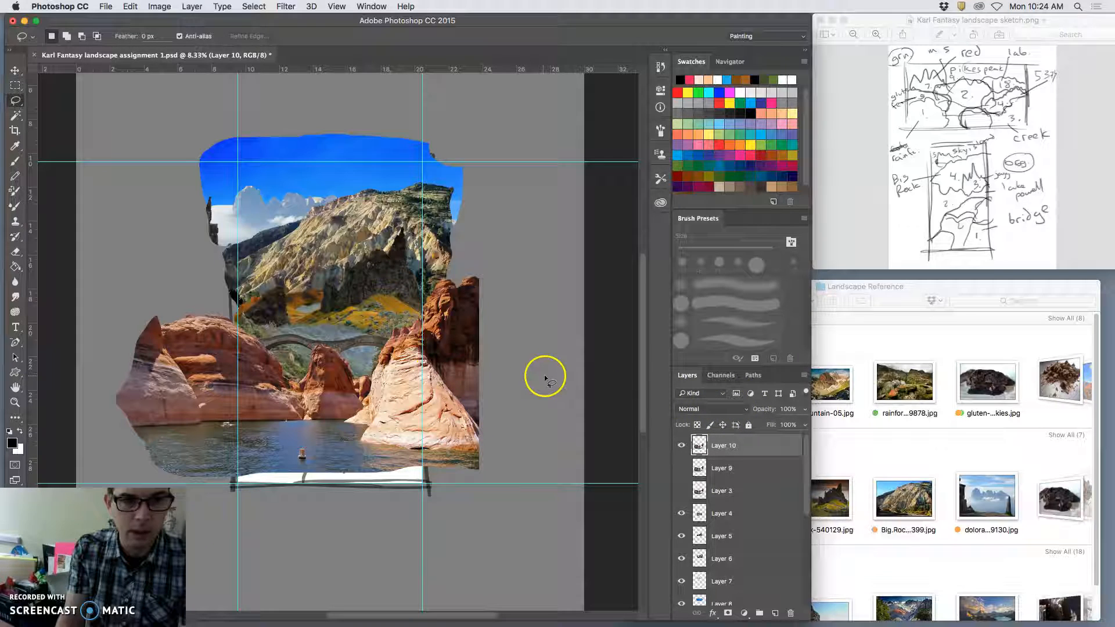
key(super+s)
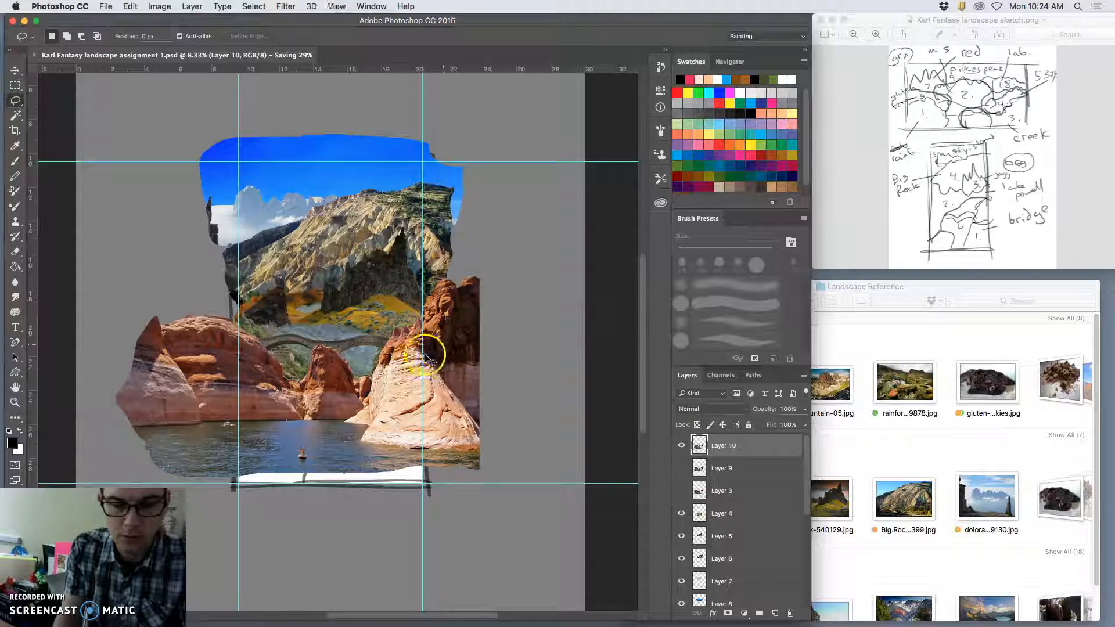
Set up the Eraser with a 73 px brush and 100% opacity for cleaning the rock edges around the bridge.
key(super+equal)
key(super+equal)
key(super+equal)
drag(294, 343, 308, 204)
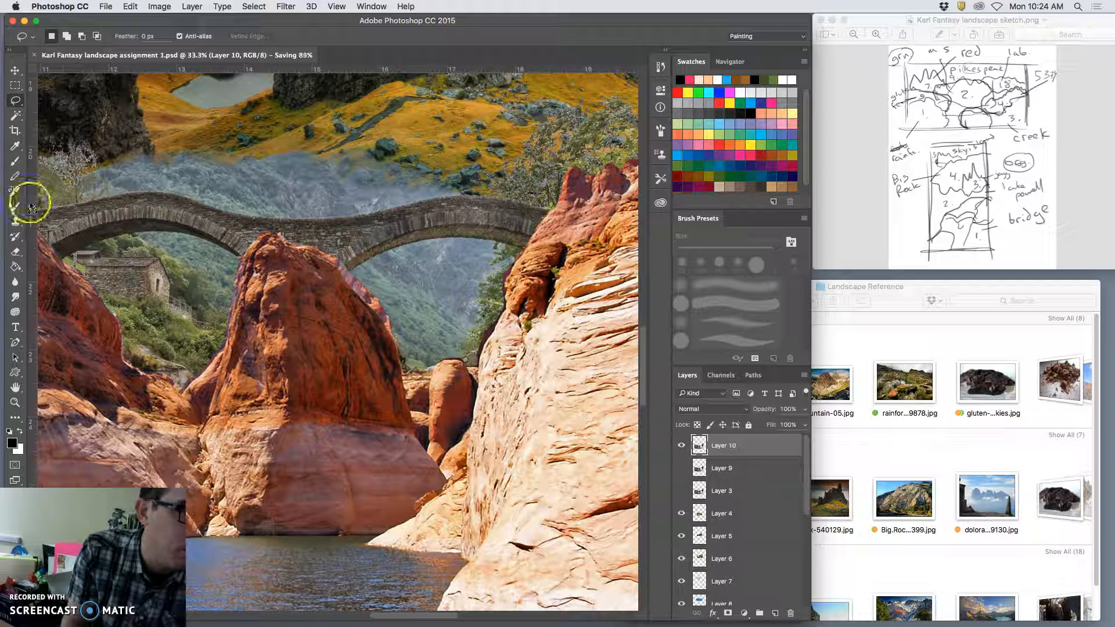
click(16, 251)
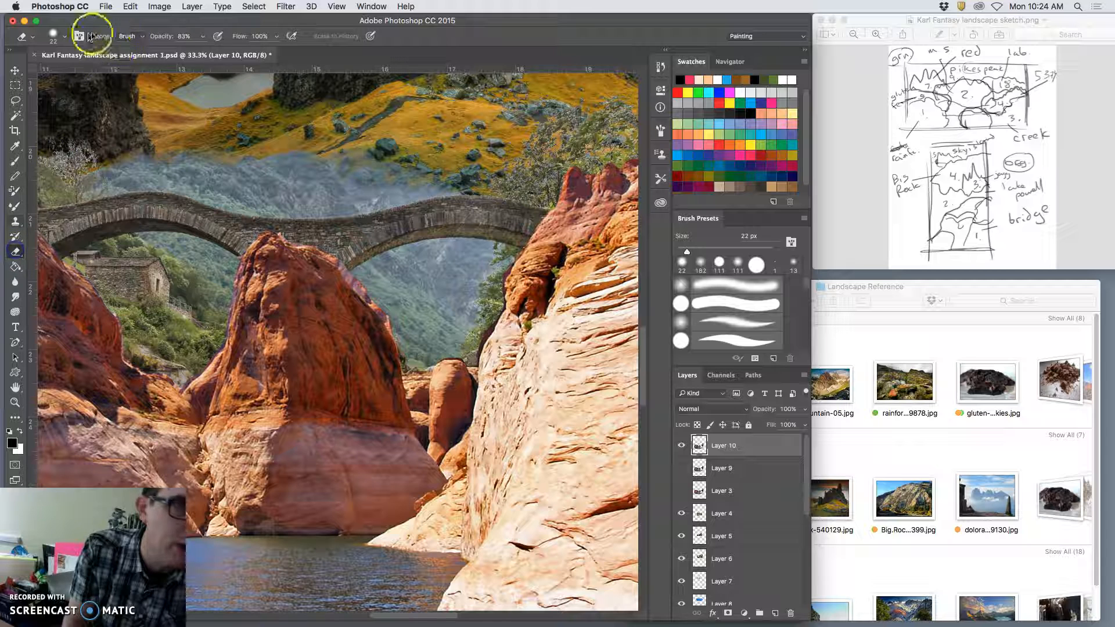
click(64, 38)
drag(93, 73, 97, 72)
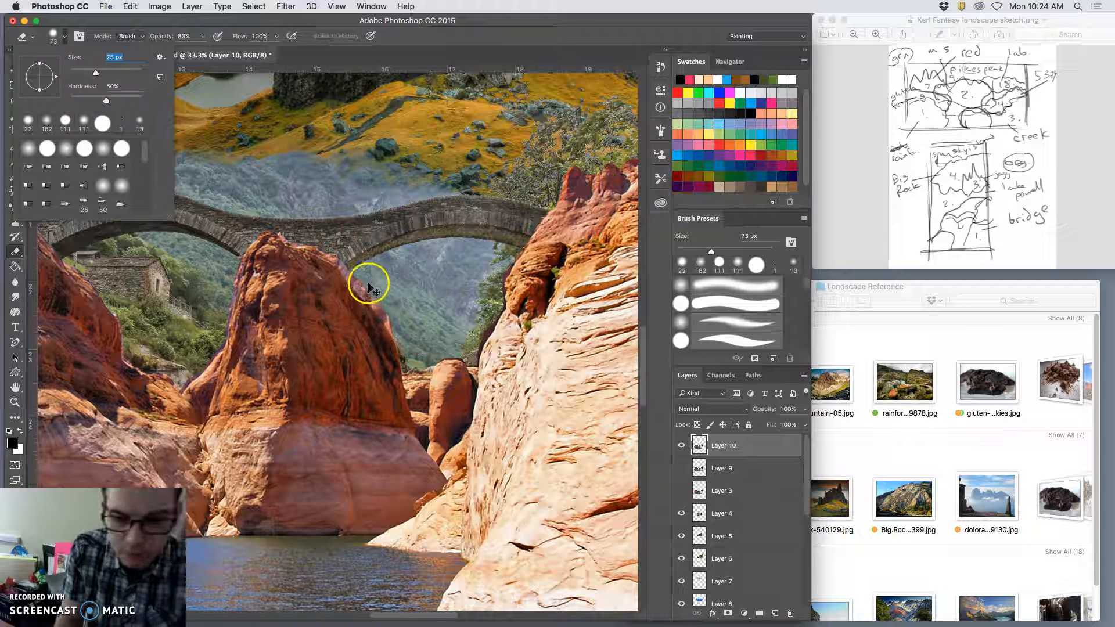
key(super+plus)
key(super+plus)
click(203, 37)
drag(203, 50, 226, 51)
Erase the leftover cliff fringe along the central rock's right slope and above the small boulders beside it.
click(370, 208)
mouse_move(371, 209)
mouse_down()
mouse_move(385, 242)
mouse_move(346, 197)
mouse_up()
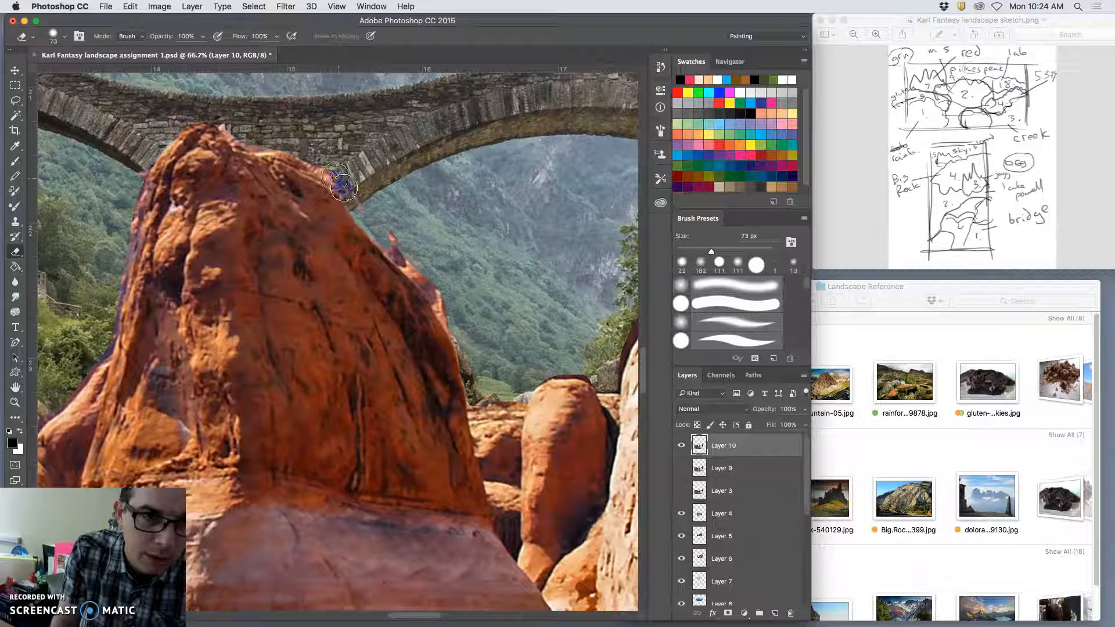
mouse_move(317, 169)
mouse_down()
mouse_move(221, 121)
mouse_move(235, 139)
mouse_move(335, 167)
mouse_move(395, 247)
mouse_move(373, 233)
mouse_move(443, 312)
mouse_up()
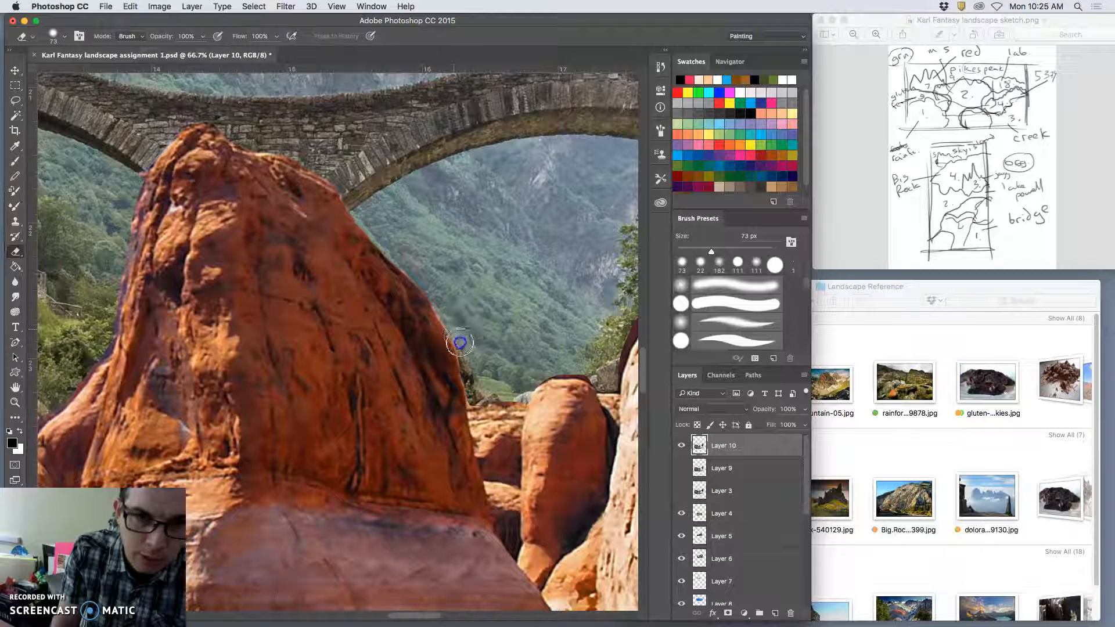
mouse_move(406, 266)
mouse_down()
mouse_move(425, 330)
mouse_move(453, 301)
mouse_move(443, 311)
mouse_move(436, 302)
mouse_move(458, 343)
mouse_up()
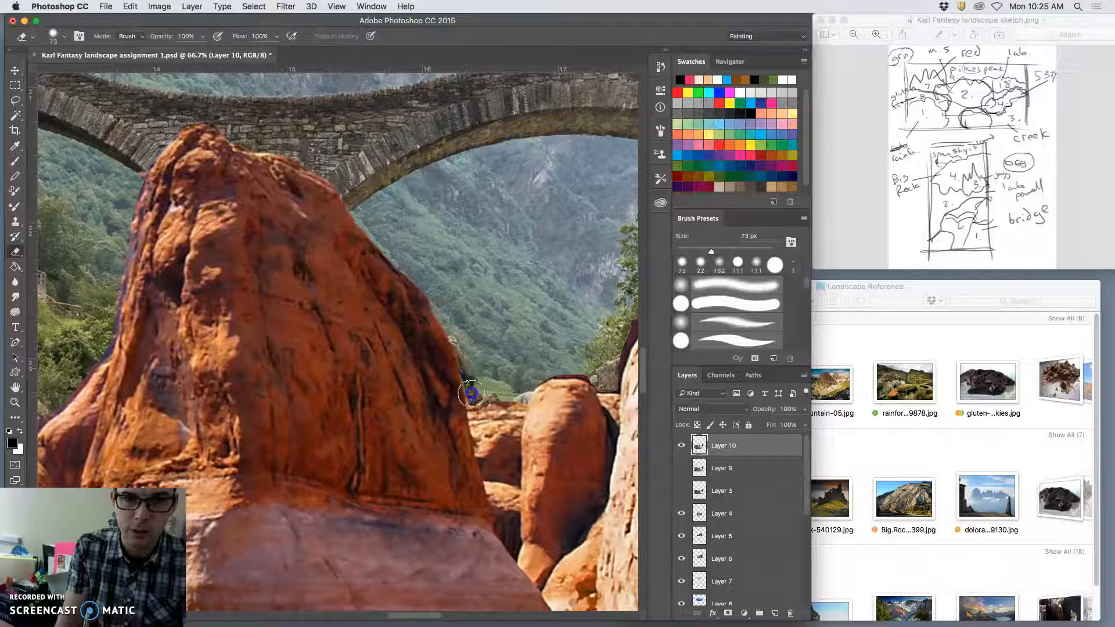
mouse_move(473, 406)
mouse_down()
mouse_move(472, 383)
mouse_move(517, 368)
mouse_move(584, 374)
mouse_up()
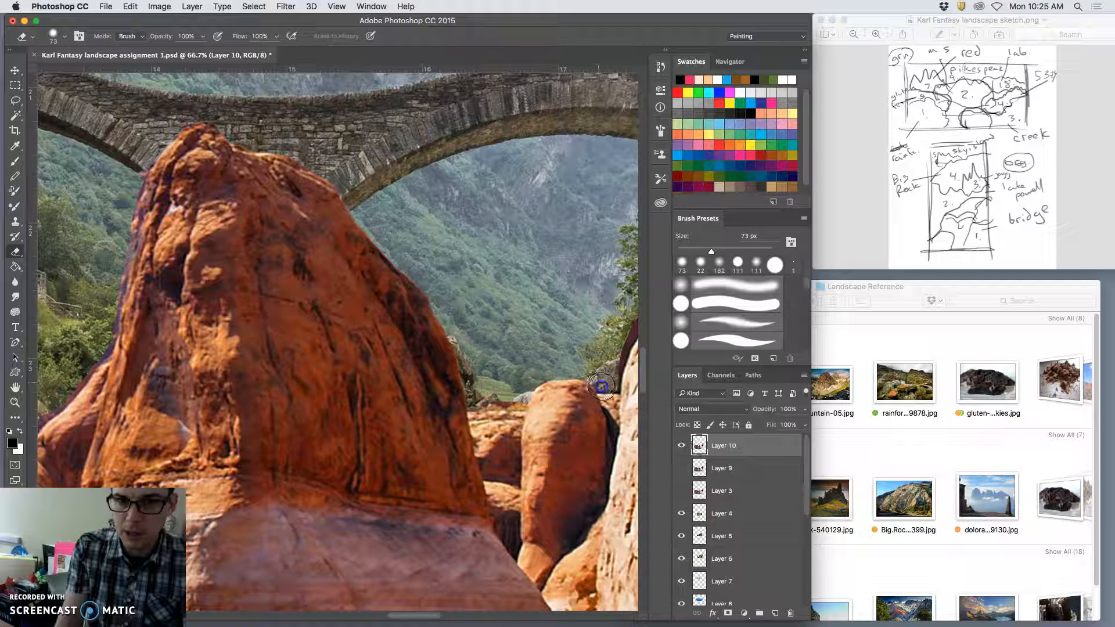
Erase the leftover fringe along the pale right-hand rock's left edge, beneath and beside the bridge's right end.
drag(553, 307, 456, 324)
mouse_move(533, 317)
mouse_down()
mouse_move(503, 405)
mouse_move(527, 343)
mouse_up()
drag(548, 302, 557, 282)
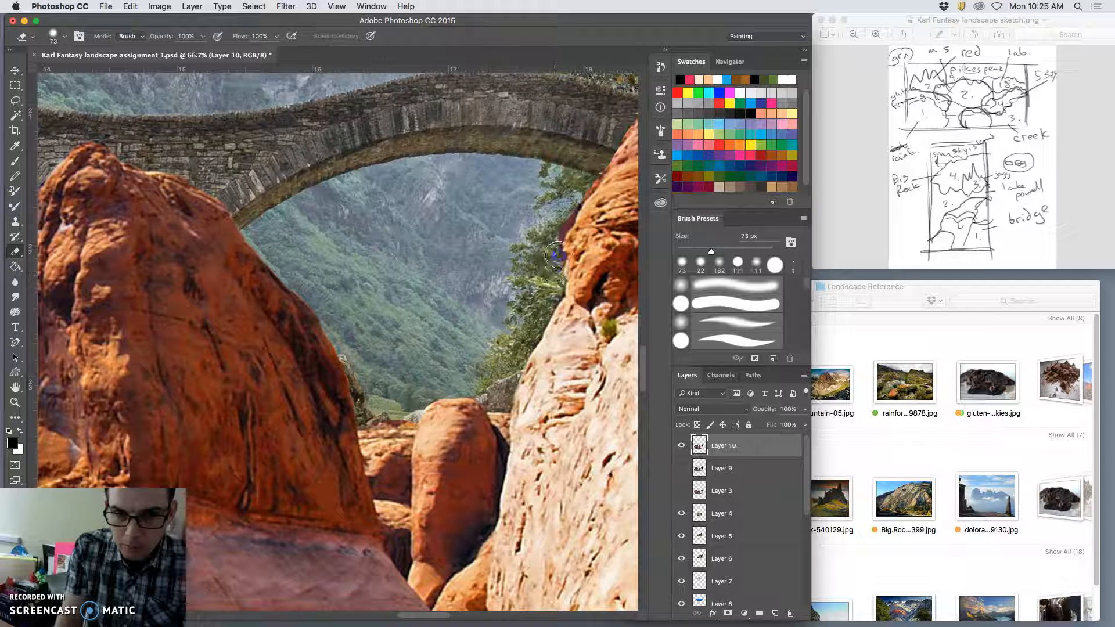
mouse_move(564, 218)
mouse_down()
mouse_move(582, 198)
mouse_move(564, 223)
mouse_up()
scroll(523, 256, up, 5)
scroll(523, 256, right, 5)
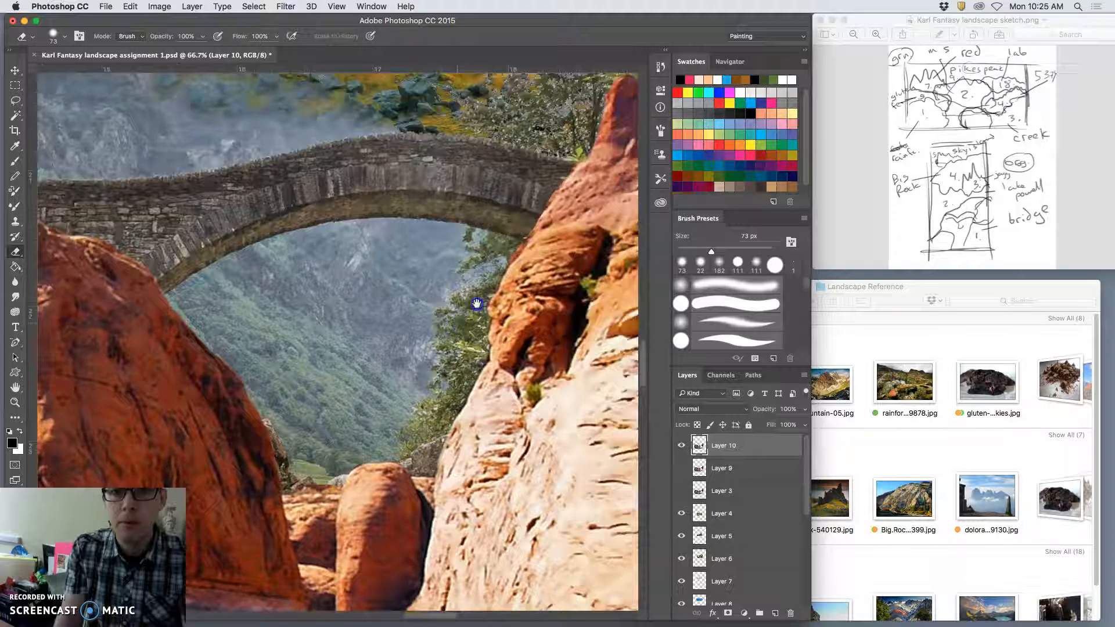
drag(491, 270, 512, 242)
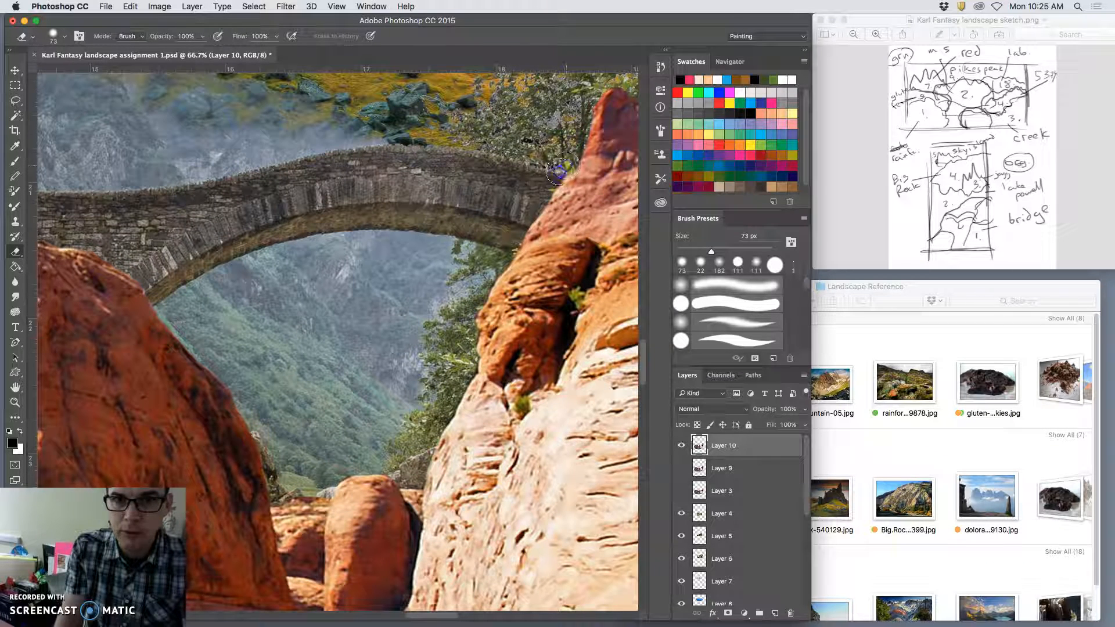
Erase the purple fringe along the central rock's left edge, from the gap at its base up towards the bridge.
drag(461, 291, 572, 349)
drag(351, 389, 480, 308)
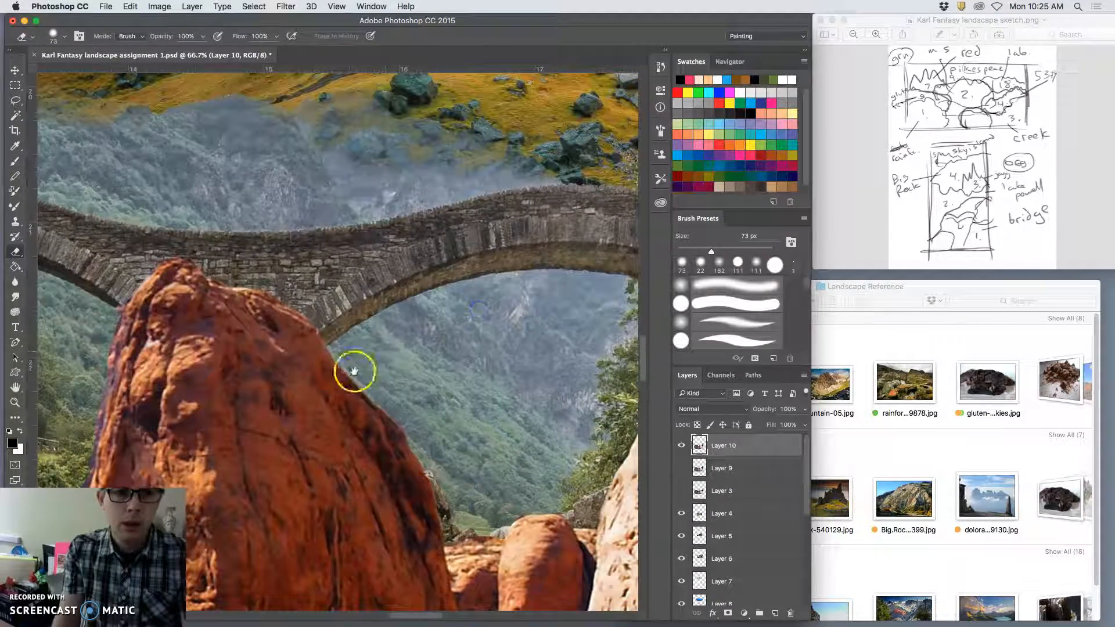
drag(270, 446, 527, 210)
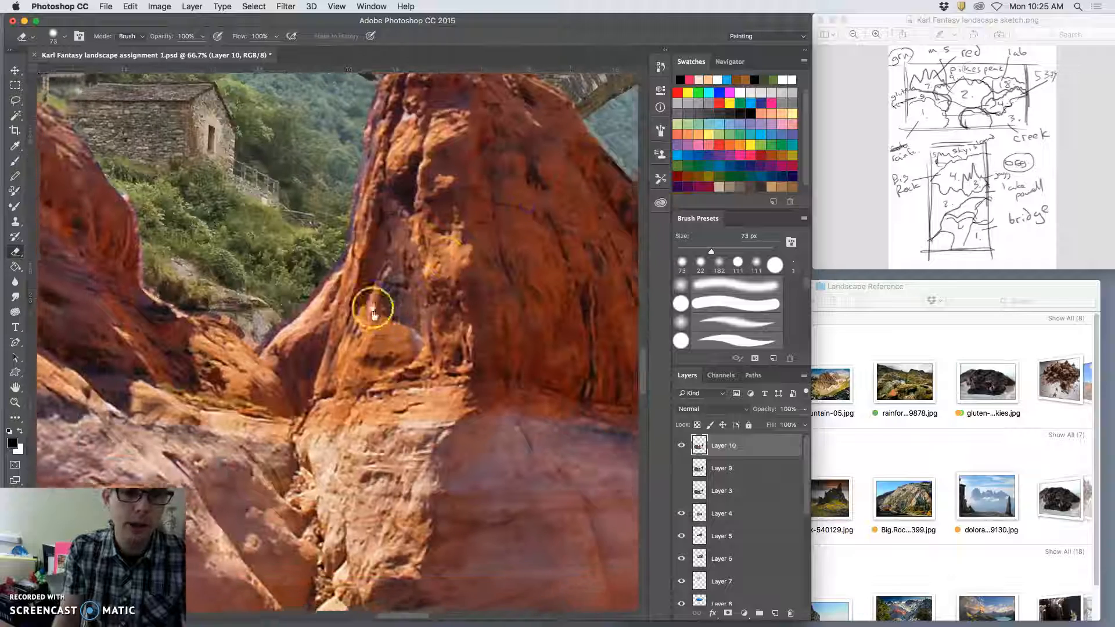
drag(280, 312, 273, 326)
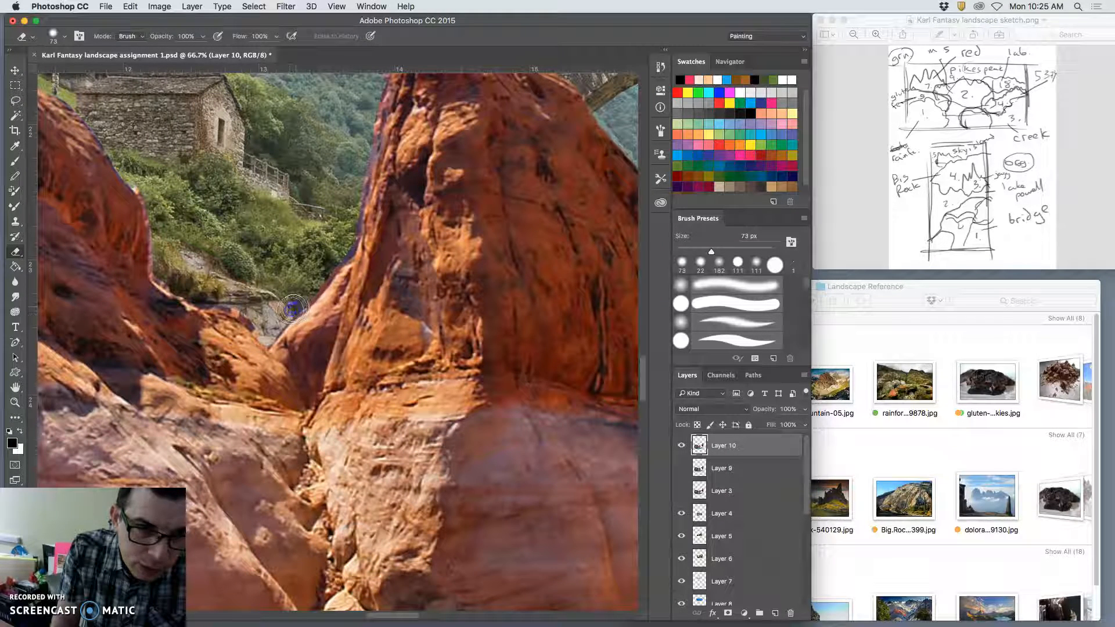
mouse_move(283, 318)
mouse_down()
mouse_move(348, 245)
mouse_move(359, 155)
mouse_up()
drag(321, 218, 326, 309)
mouse_move(386, 157)
mouse_down()
mouse_move(377, 187)
mouse_move(389, 159)
mouse_move(351, 339)
mouse_up()
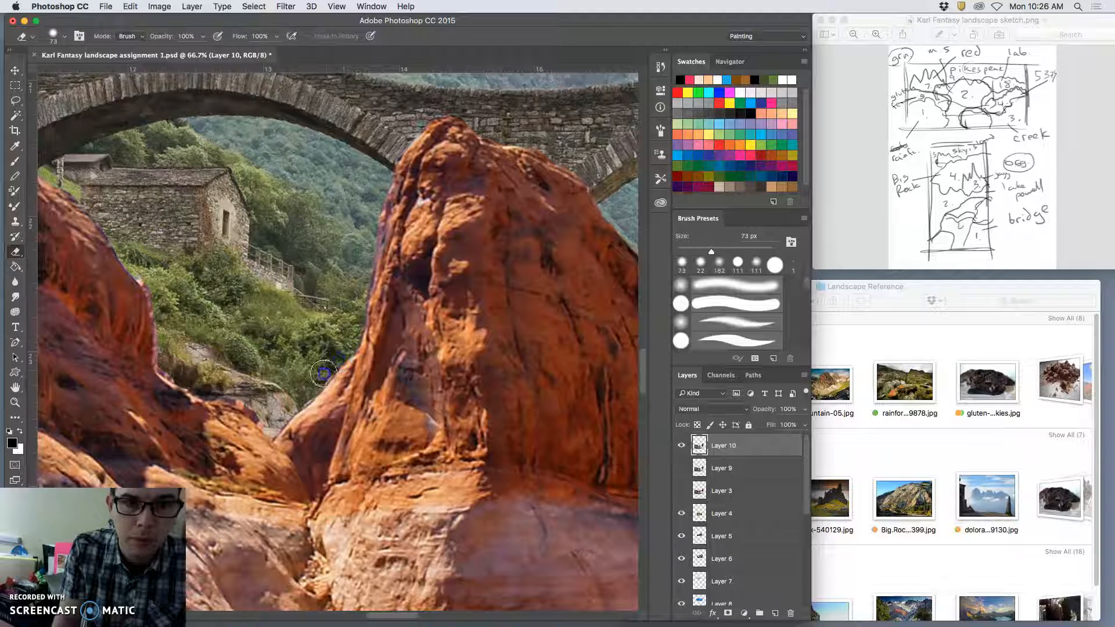
Erase the fringe along the left canyon rock's edge, from the gap below the stone house up to the bridge.
mouse_move(164, 358)
mouse_down()
mouse_move(173, 376)
mouse_move(155, 299)
mouse_move(129, 258)
mouse_up()
mouse_move(185, 370)
mouse_down()
mouse_move(267, 426)
mouse_move(224, 396)
mouse_up()
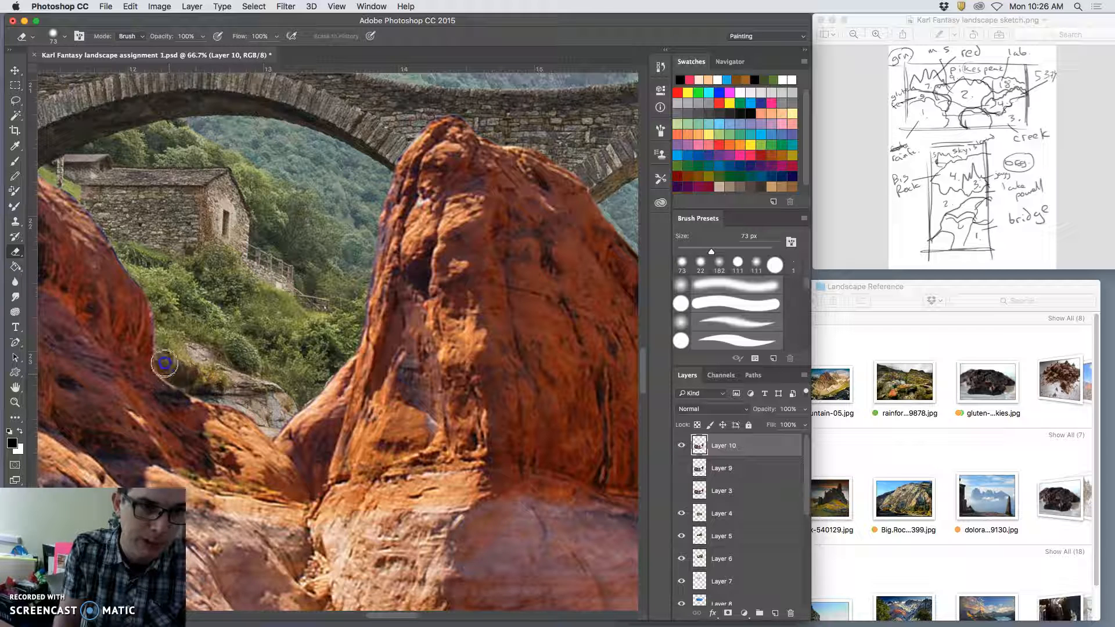
drag(274, 285, 383, 340)
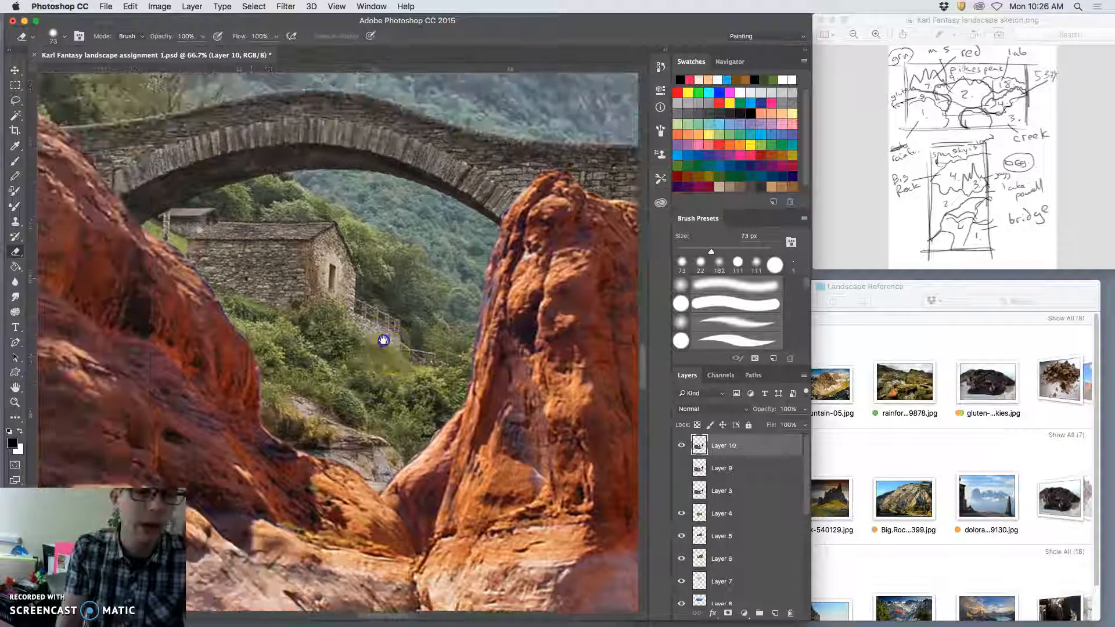
mouse_move(231, 203)
mouse_down()
mouse_move(269, 237)
mouse_move(320, 250)
mouse_up()
mouse_move(257, 215)
mouse_down()
mouse_move(277, 245)
mouse_move(260, 219)
mouse_up()
drag(341, 299, 433, 421)
Place the chocolate photo img_5374.jpg into the collage, scale it to about 27% and move it over the lower water area.
key(super+minus)
key(super+minus)
key(super+minus)
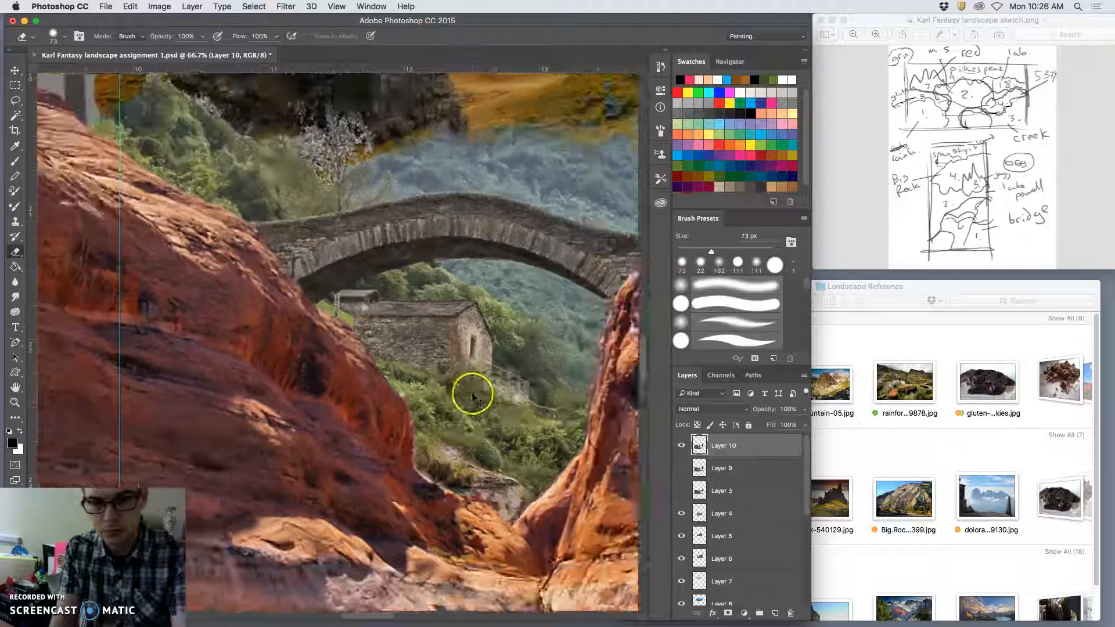
key(super+minus)
key(super+minus)
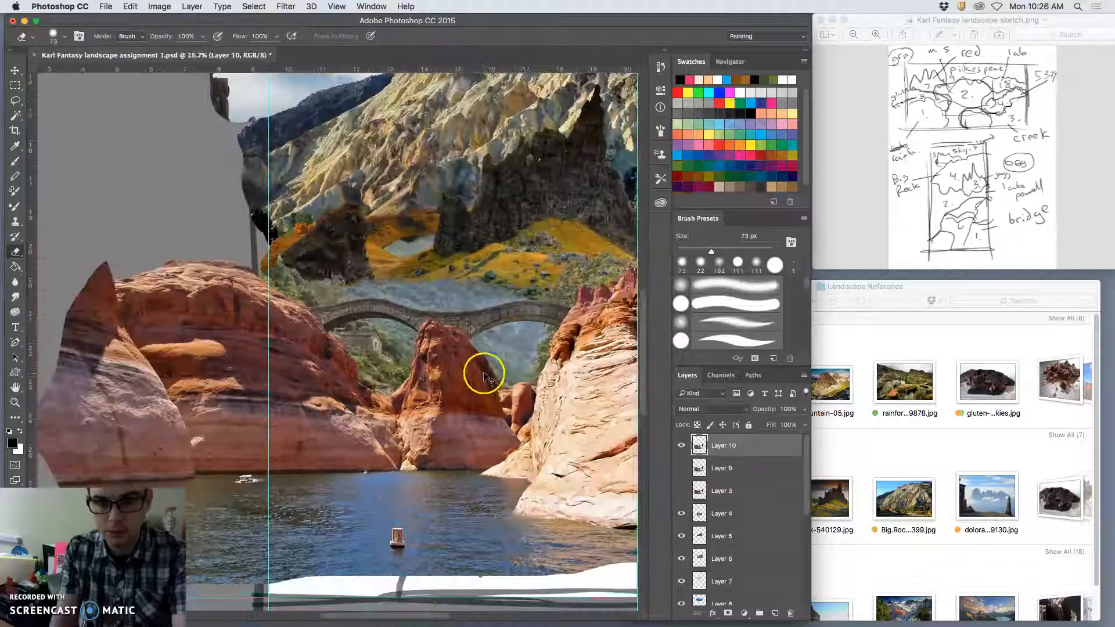
key(super+minus)
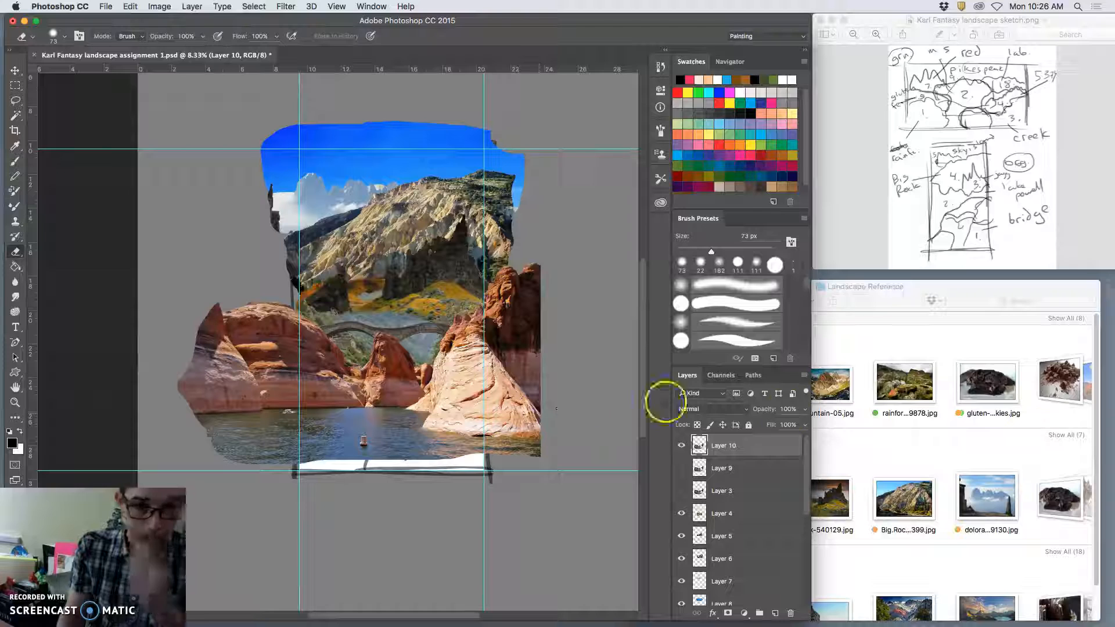
scroll(1059, 383, right, 3)
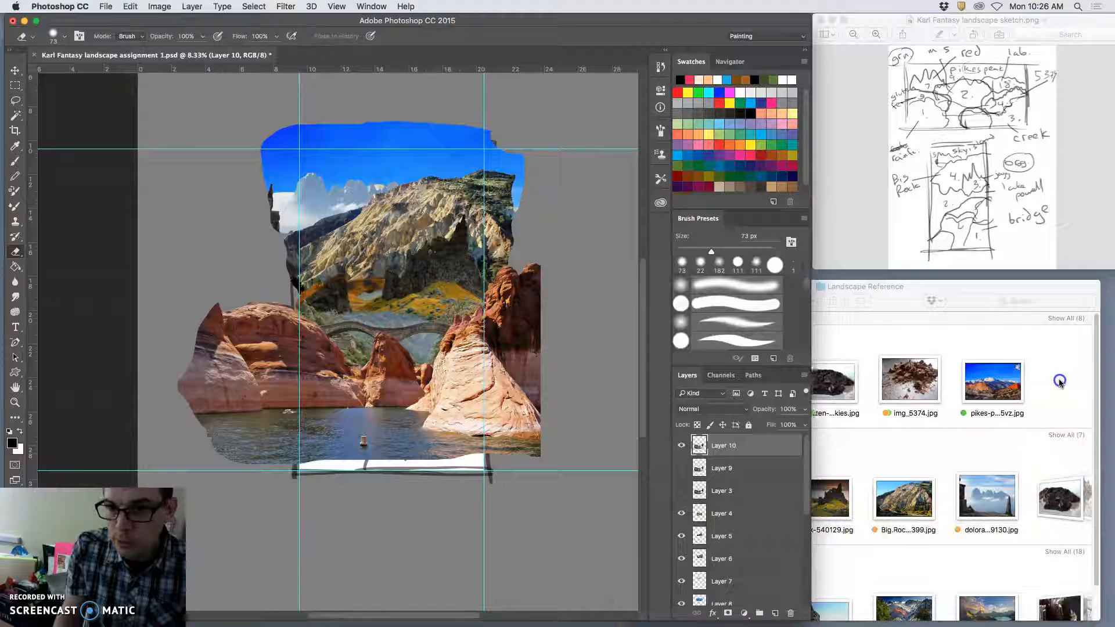
click(910, 381)
drag(912, 386, 429, 345)
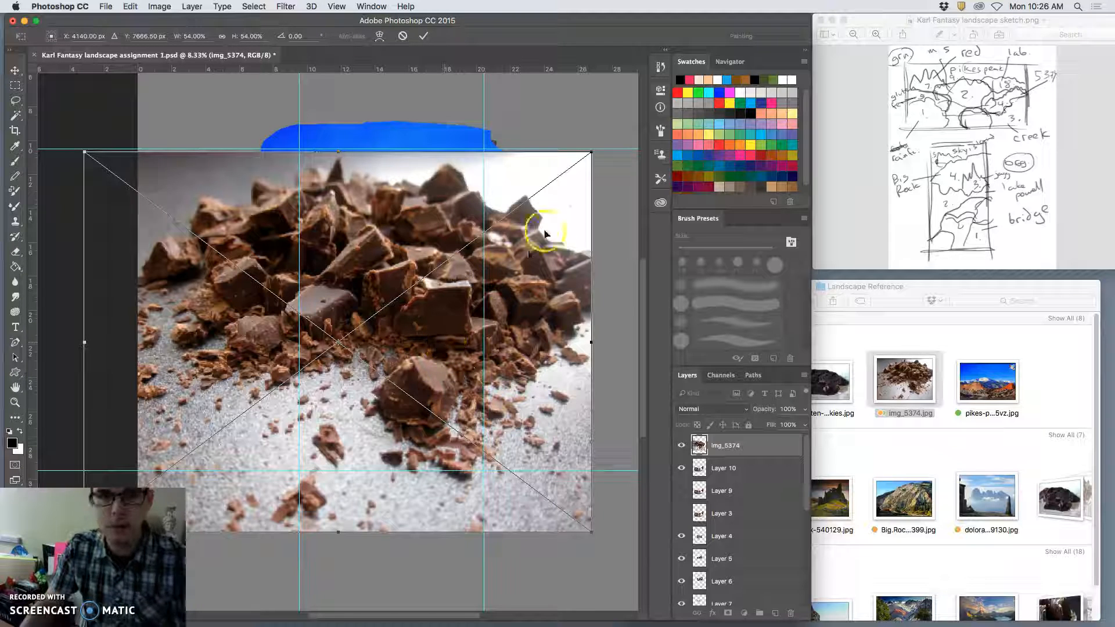
drag(593, 152, 464, 246)
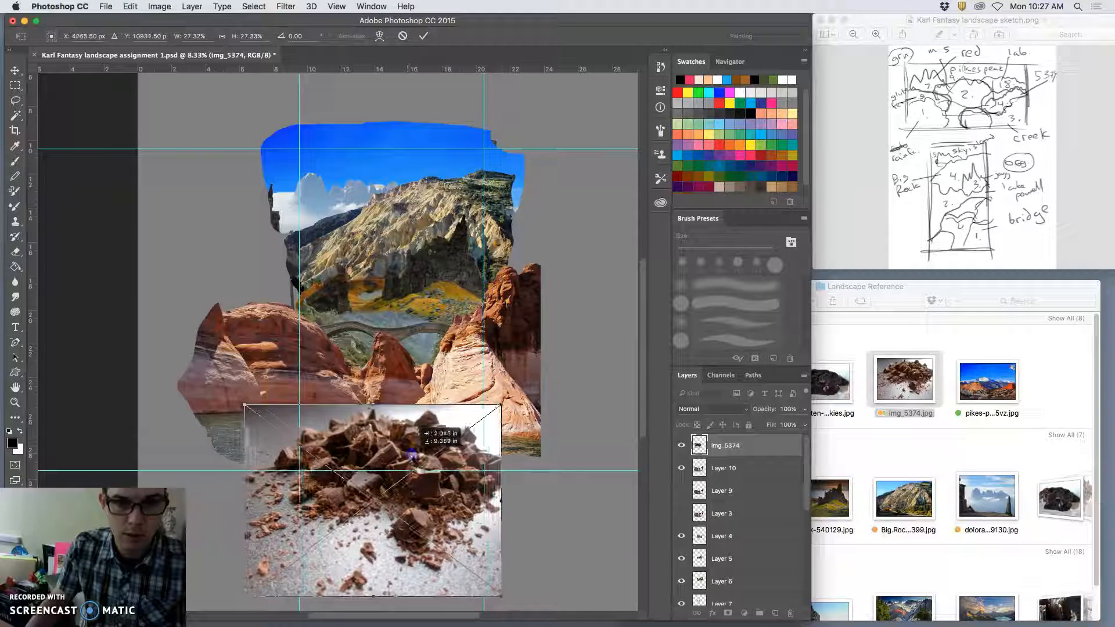